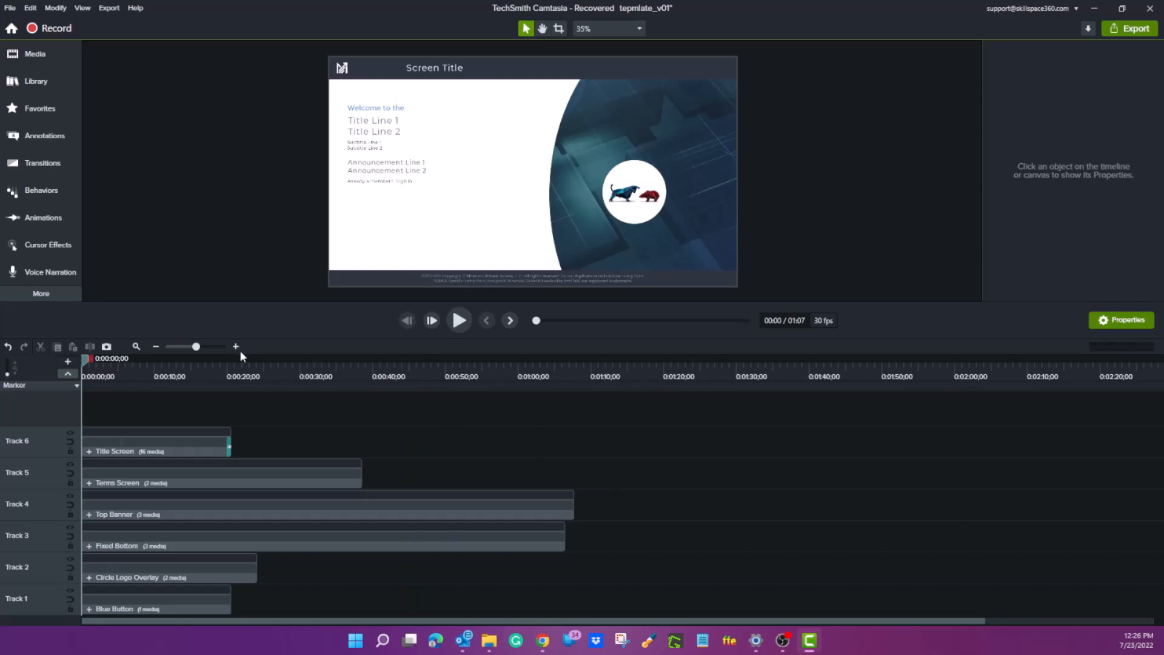
- Move the playhead past the end of all clips and change the project's canvas background colour to white
{"action": "left_click_drag", "start_coordinate": [85, 358], "coordinate": [644, 418]}
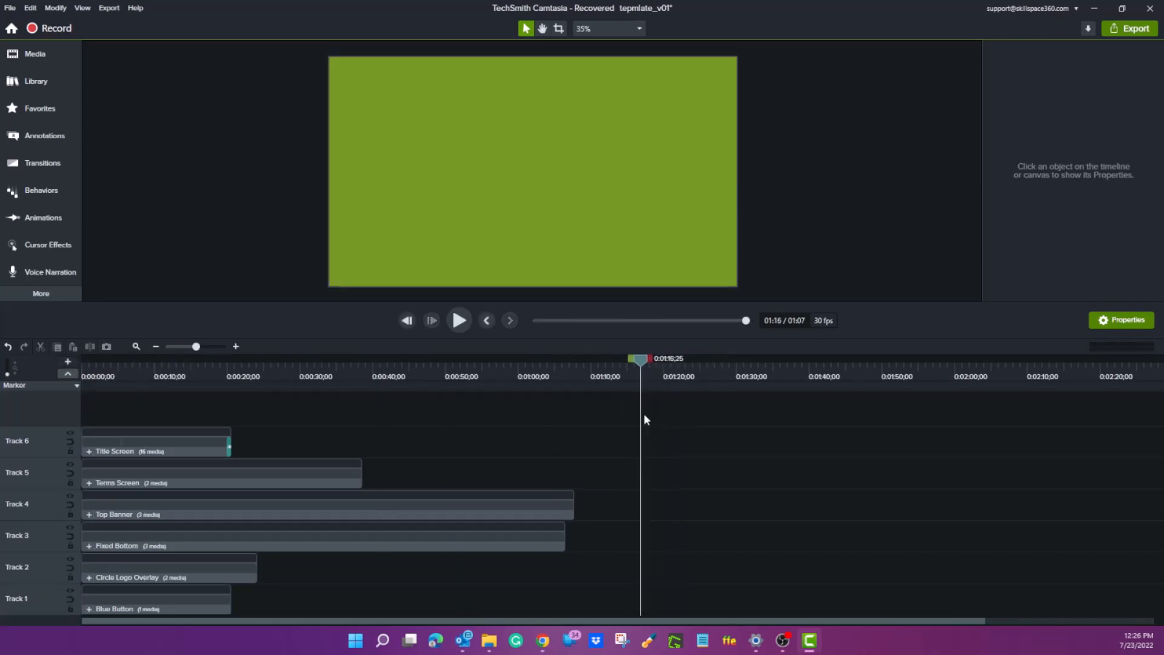
{"action": "right_click", "coordinate": [620, 197]}
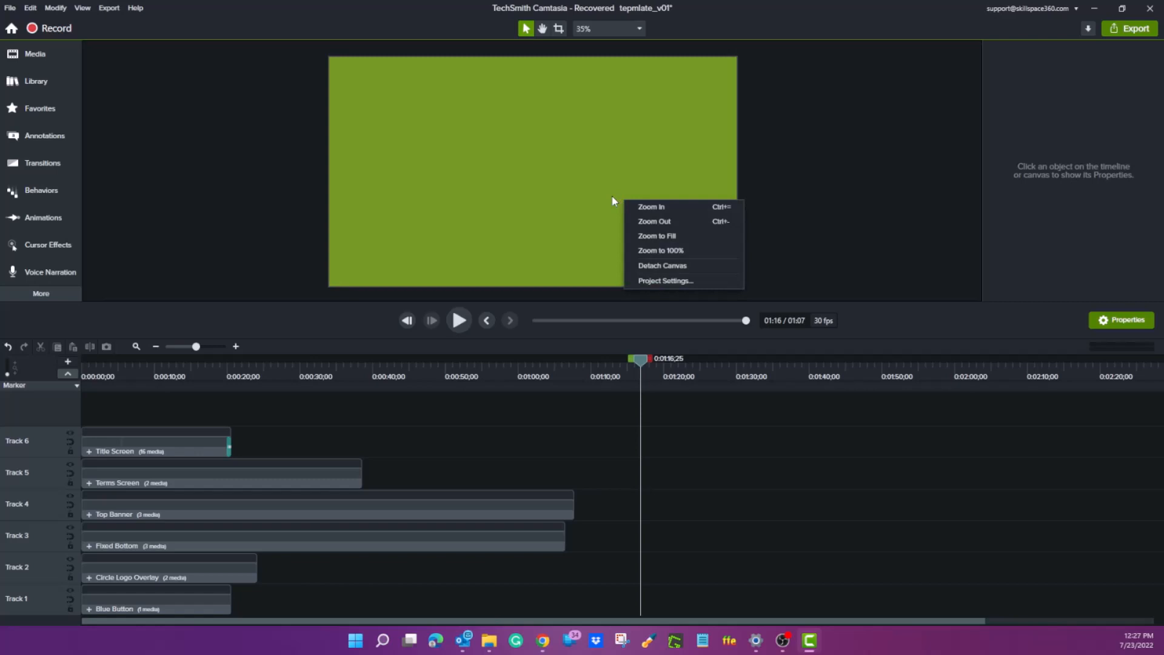
{"action": "left_click", "coordinate": [637, 282]}
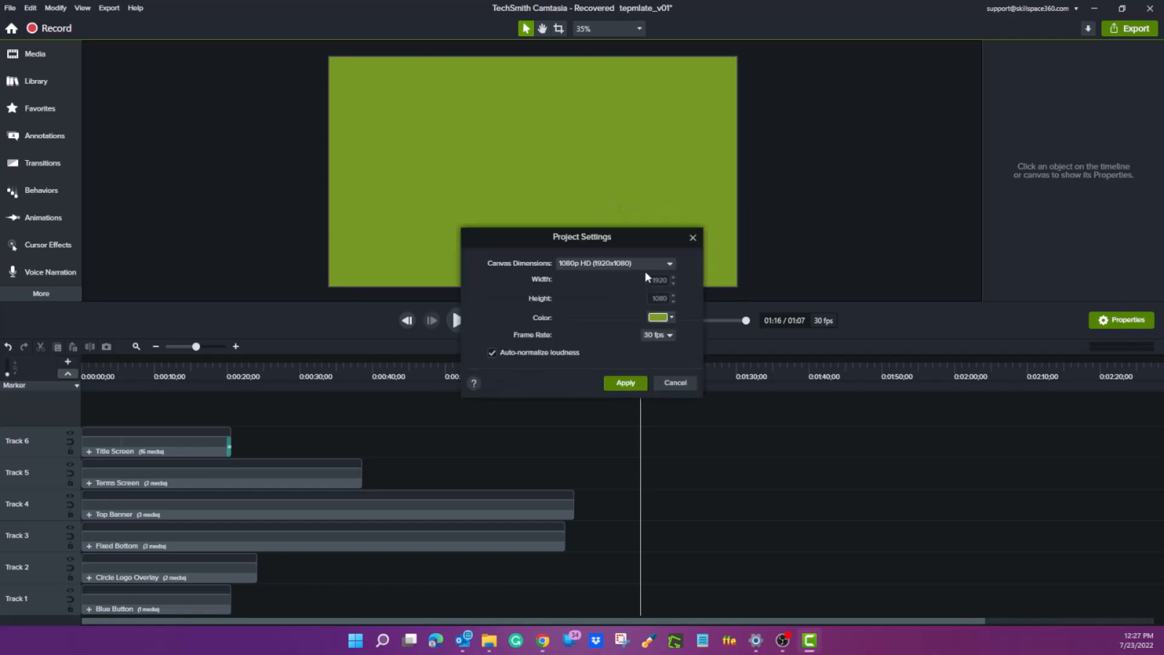
{"action": "left_click", "coordinate": [658, 317]}
{"action": "left_click", "coordinate": [620, 355]}
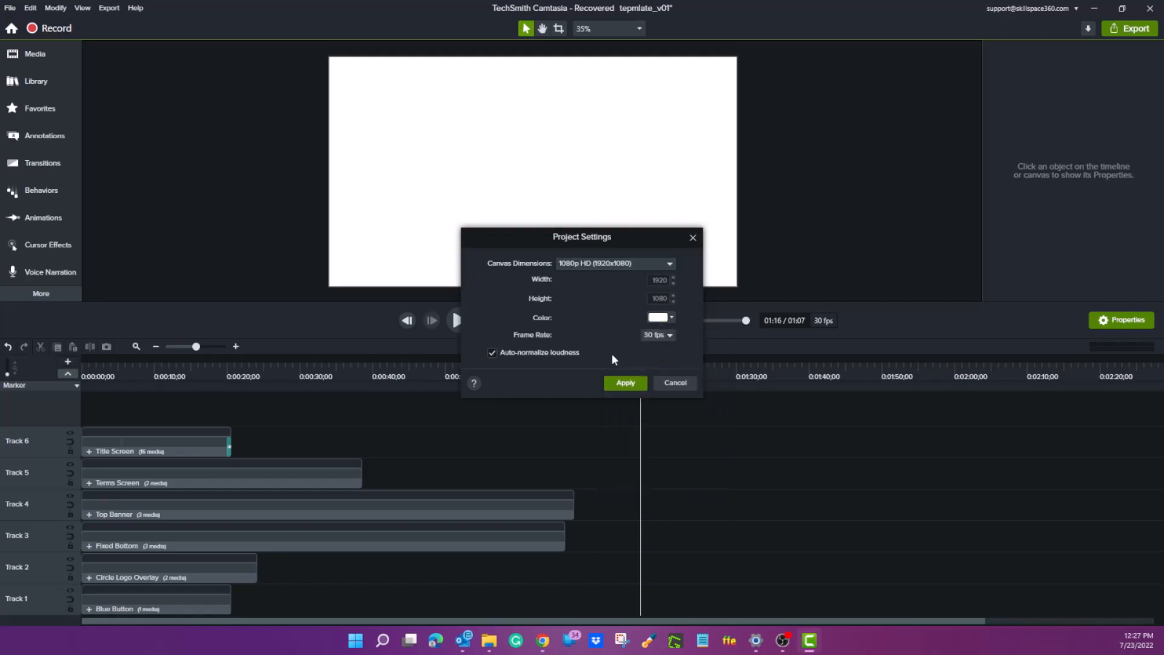
{"action": "left_click", "coordinate": [626, 382]}
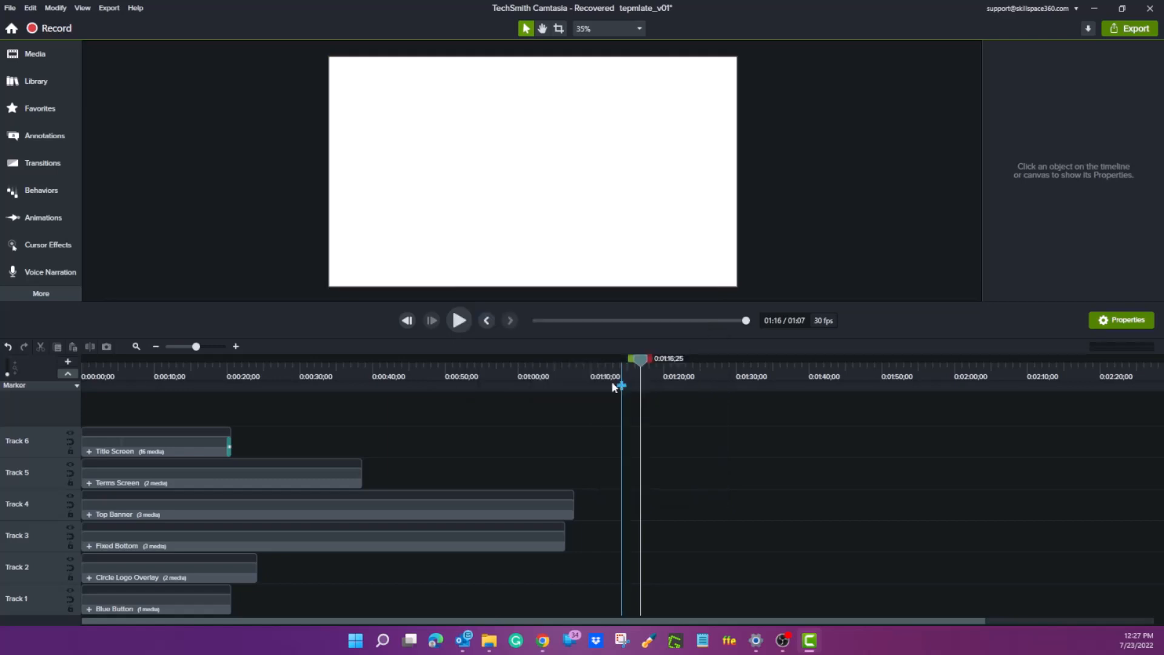
- Move the Title Screen group along Track 6 to start at about 1:12 and enlarge the canvas area
{"action": "left_click_drag", "start_coordinate": [176, 447], "coordinate": [699, 443]}
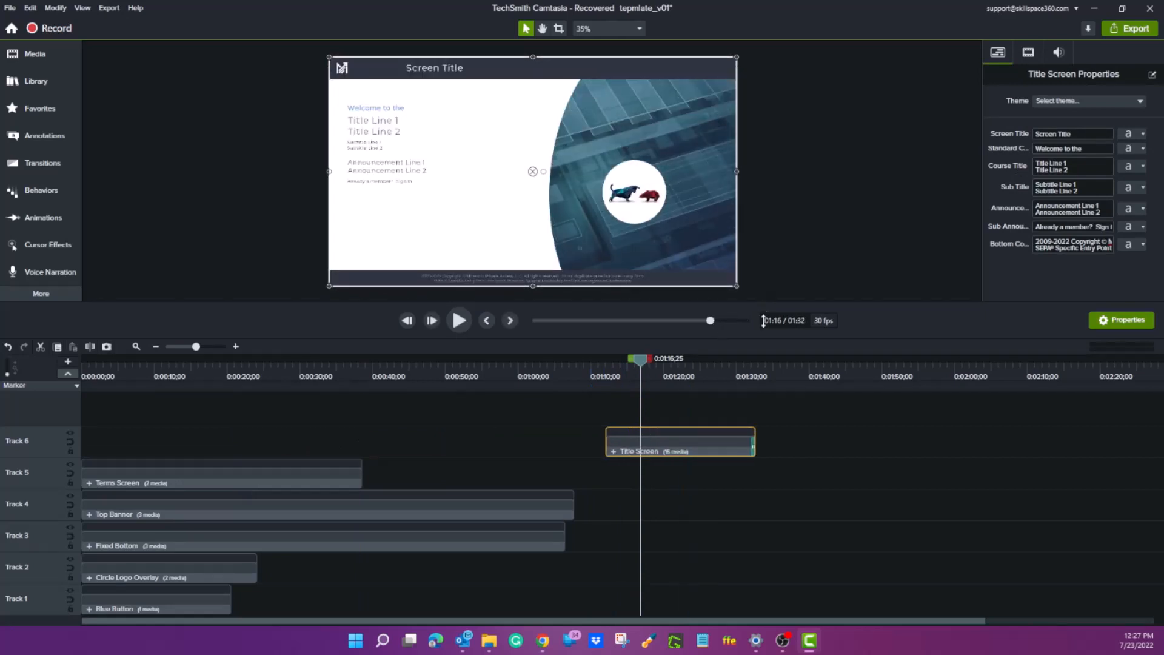
{"action": "left_click_drag", "start_coordinate": [765, 302], "coordinate": [755, 436]}
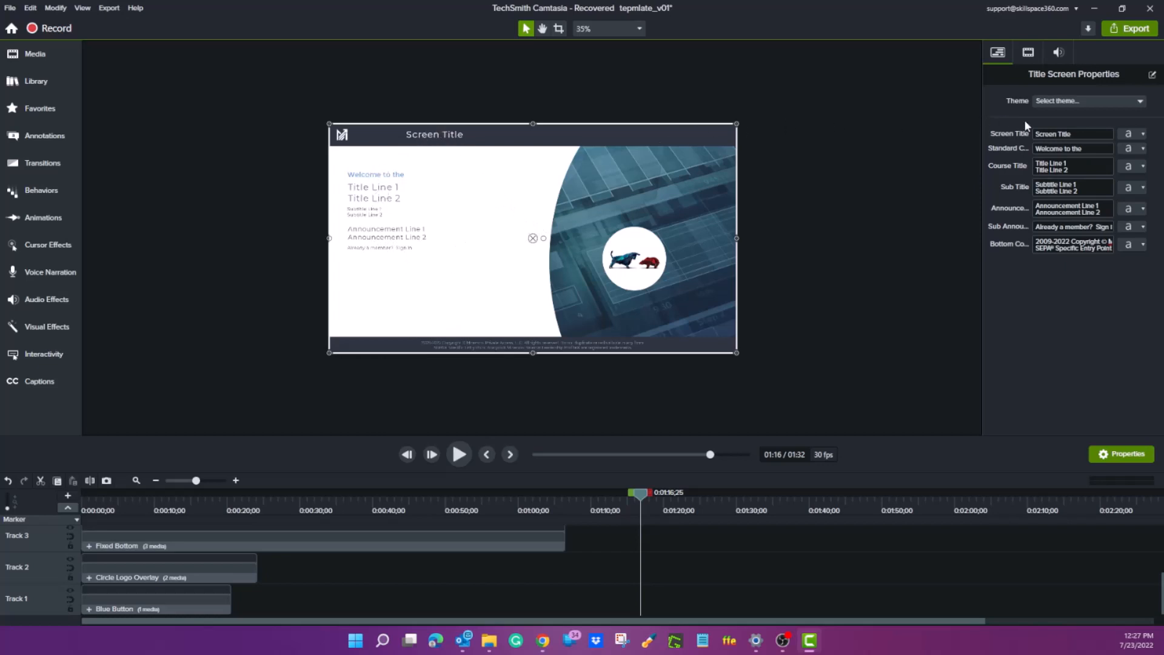
- Set the Title Screen's screen title to "Trading 101" and its standard line to "Introducing the amazing training"
{"action": "left_click_drag", "start_coordinate": [1037, 136], "coordinate": [1071, 138]}
{"action": "type", "text": "Trading 101"}
{"action": "left_click_drag", "start_coordinate": [1068, 149], "coordinate": [1033, 149]}
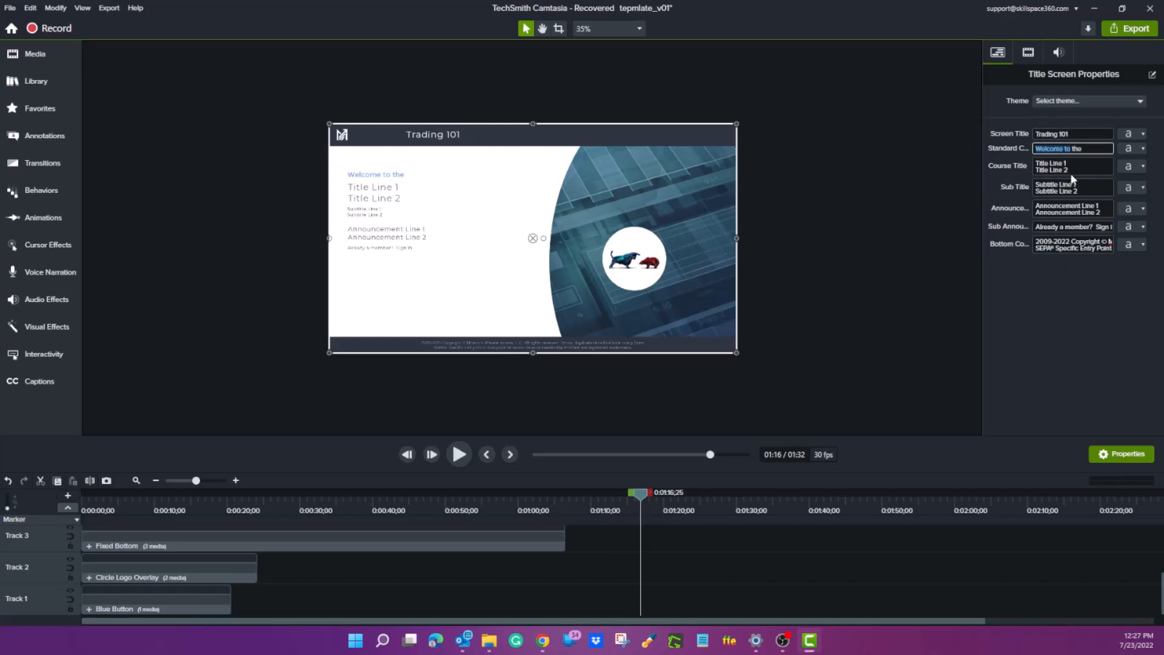
{"action": "left_click_drag", "start_coordinate": [1095, 149], "coordinate": [1022, 151]}
{"action": "type", "text": "Introducin"}
{"action": "type", "text": "g the amazing training"}
{"action": "key", "text": "Tab"}
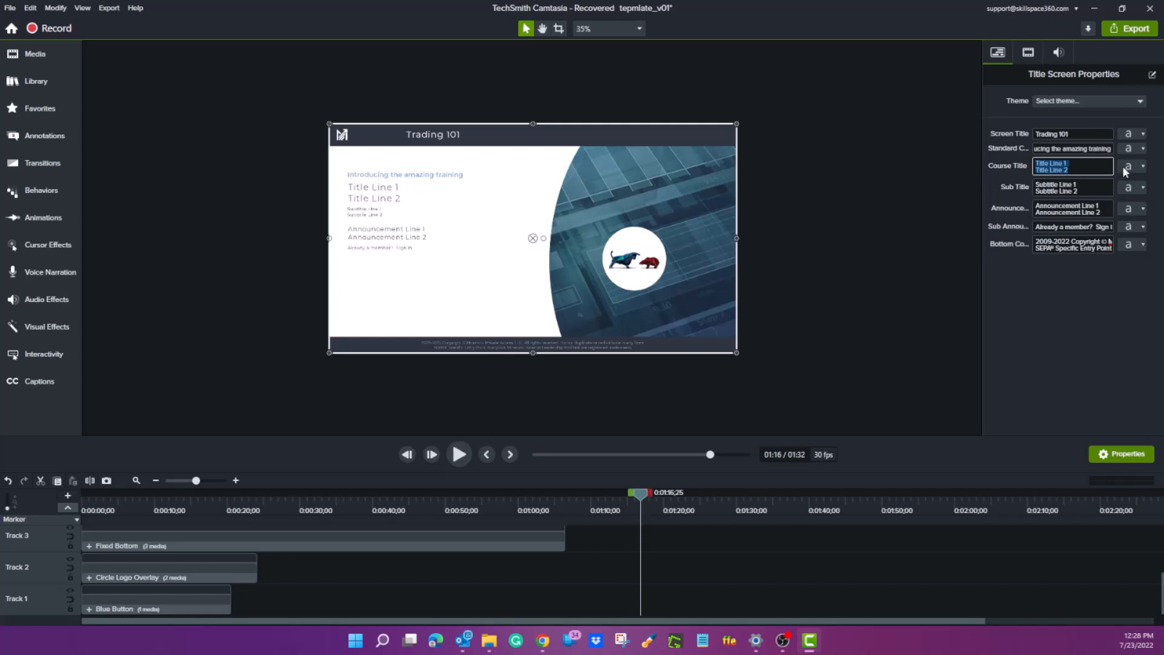
- Examine the font and colour options of the Title Screen's course title
{"action": "left_click", "coordinate": [1139, 169]}
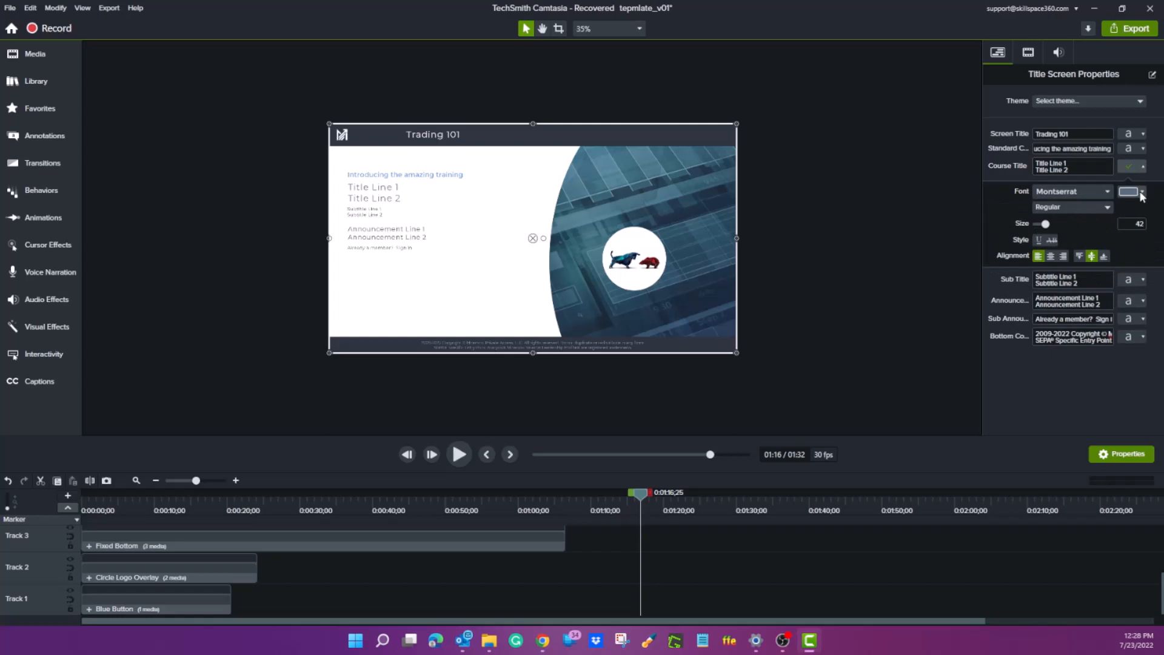
{"action": "left_click", "coordinate": [1142, 192]}
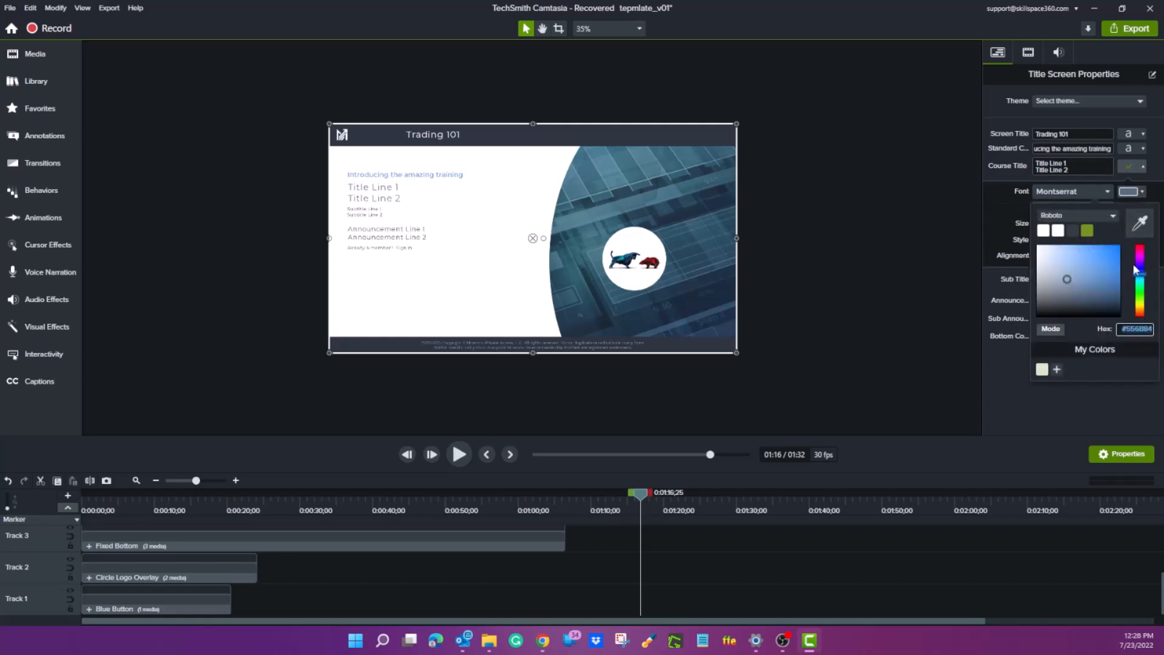
{"action": "left_click", "coordinate": [1011, 396]}
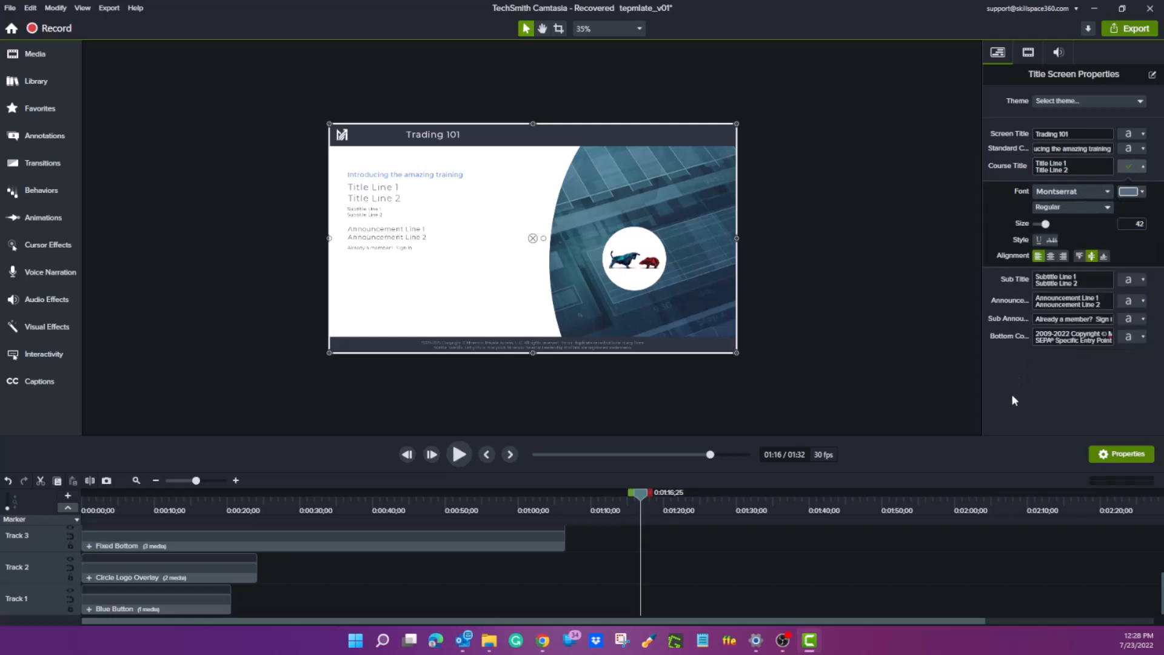
{"action": "left_click", "coordinate": [1143, 171]}
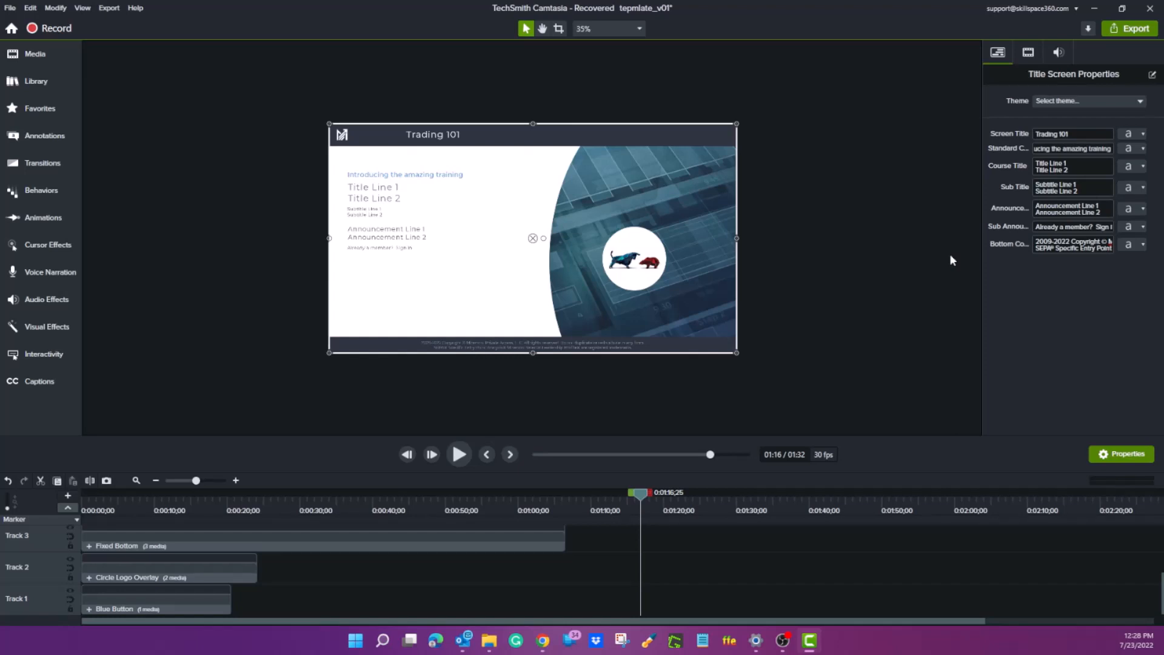
- Replace both lines of the Title Screen's course title with "Trading Day 1"
{"action": "left_click", "coordinate": [1064, 169]}
{"action": "left_click_drag", "start_coordinate": [1073, 172], "coordinate": [1017, 158]}
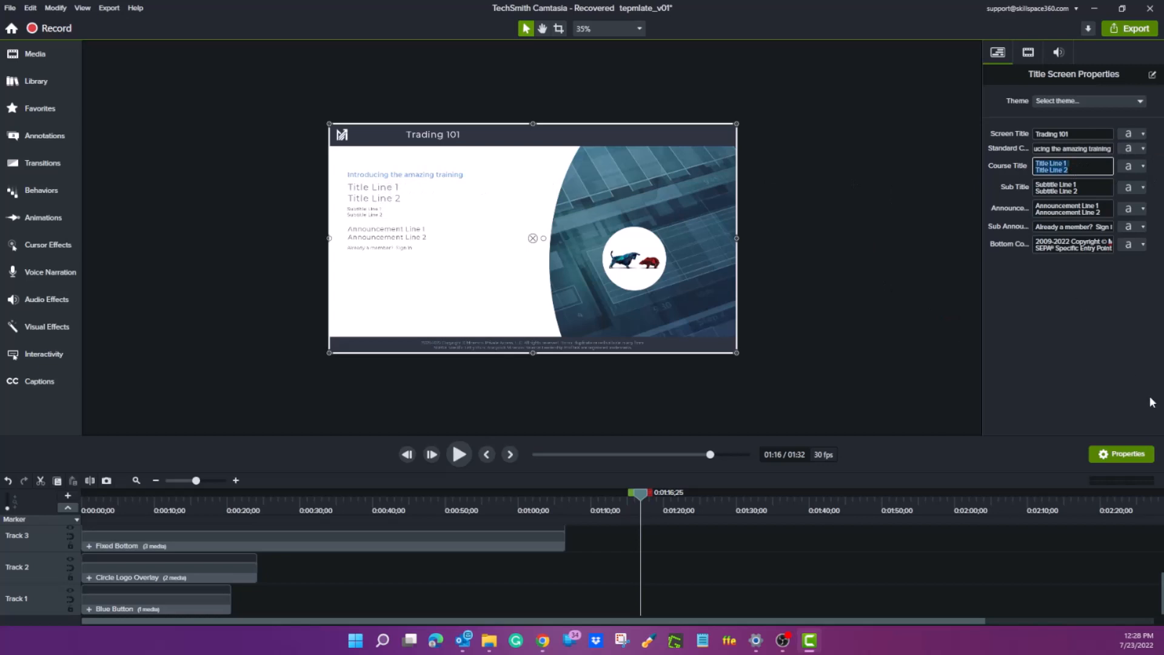
{"action": "type", "text": "Tra"}
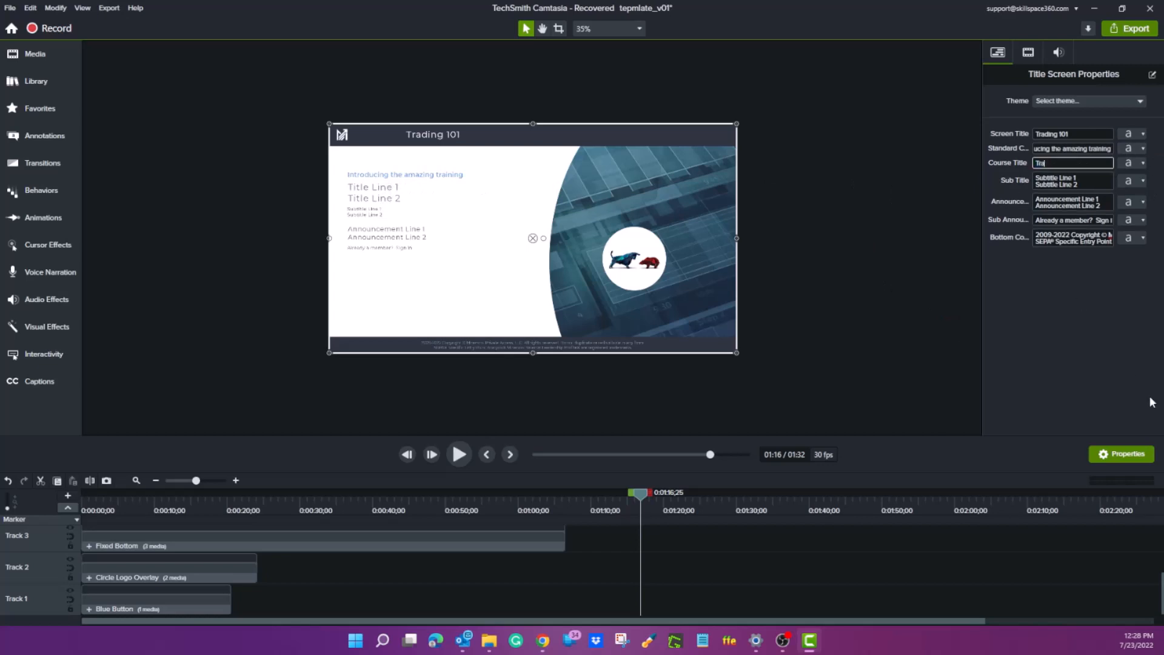
{"action": "type", "text": "ding Day 1"}
{"action": "left_click", "coordinate": [1079, 338]}
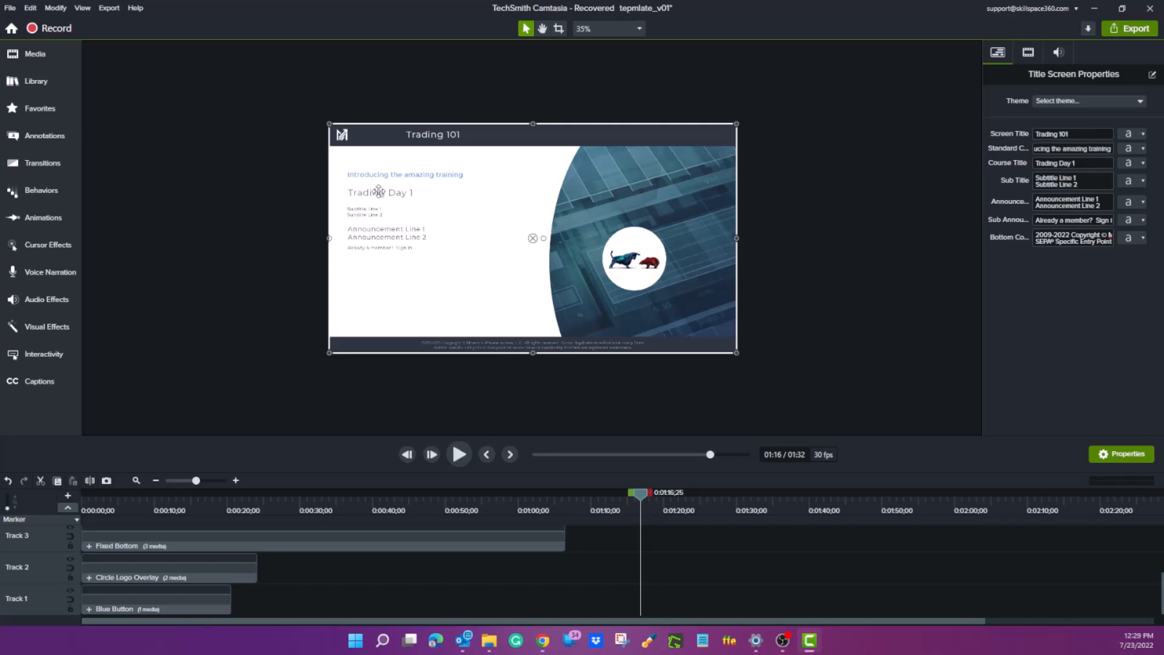
- Add an empty second line below "Trading Day 1" in the course title
{"action": "left_click", "coordinate": [1082, 162]}
{"action": "left_click", "coordinate": [1081, 162]}
{"action": "key", "text": "Return"}
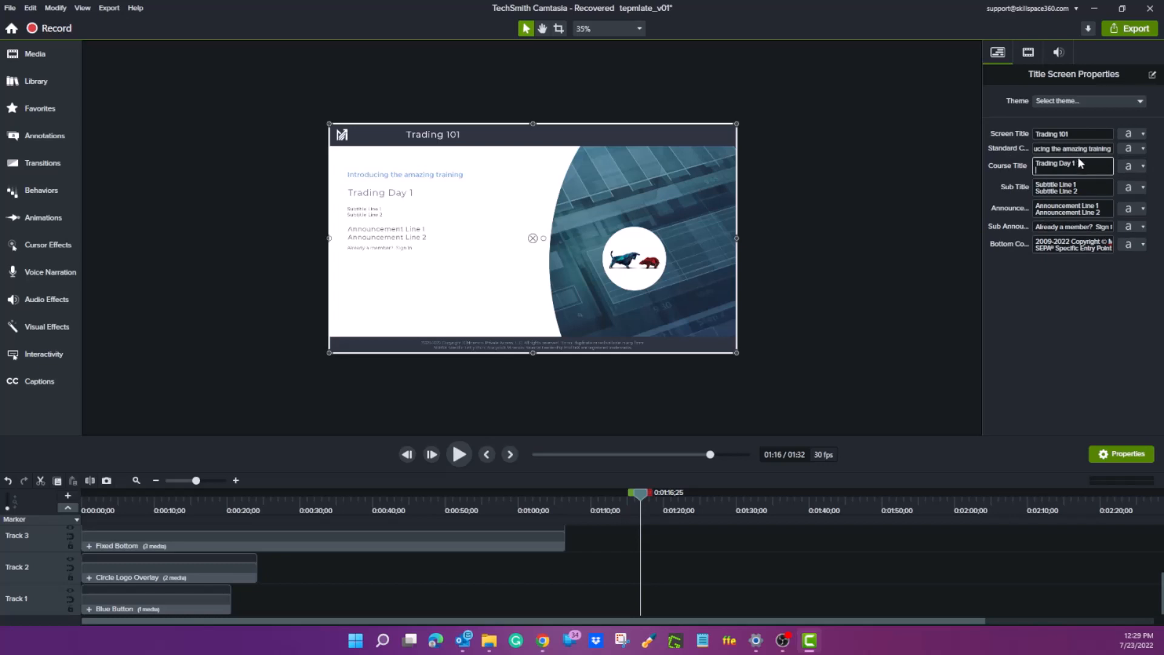
{"action": "left_click", "coordinate": [1057, 268]}
{"action": "left_click", "coordinate": [1139, 166]}
{"action": "left_click", "coordinate": [1139, 168]}
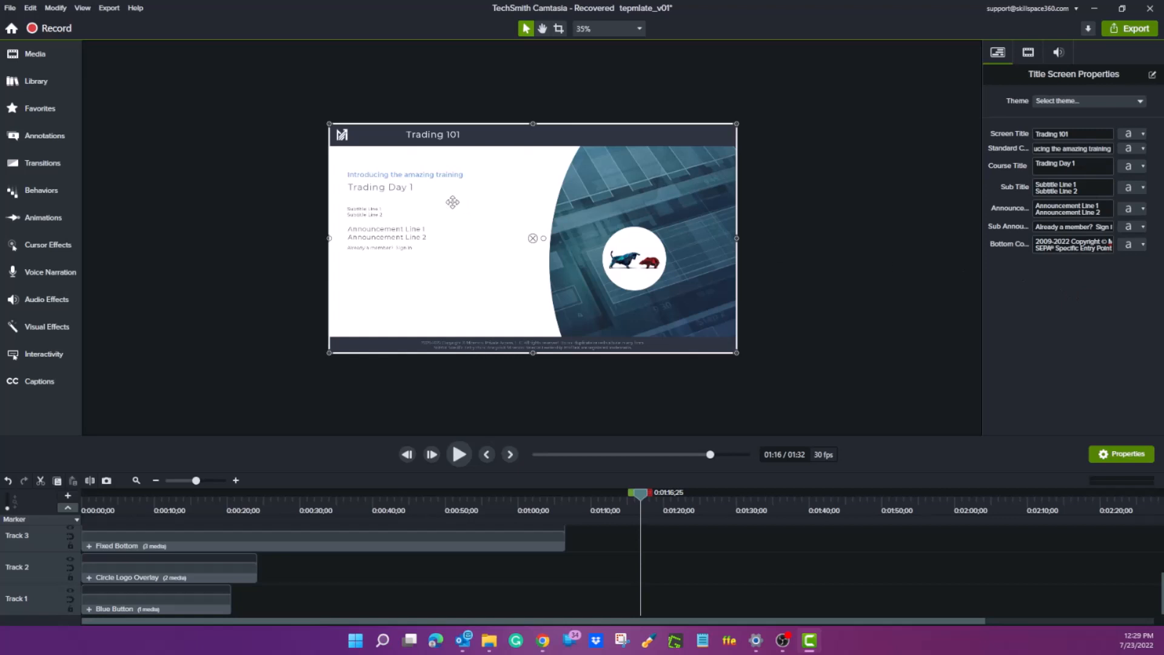
- Clear both subtitle lines so the Title Screen's subtitle is empty
{"action": "left_click", "coordinate": [1093, 188]}
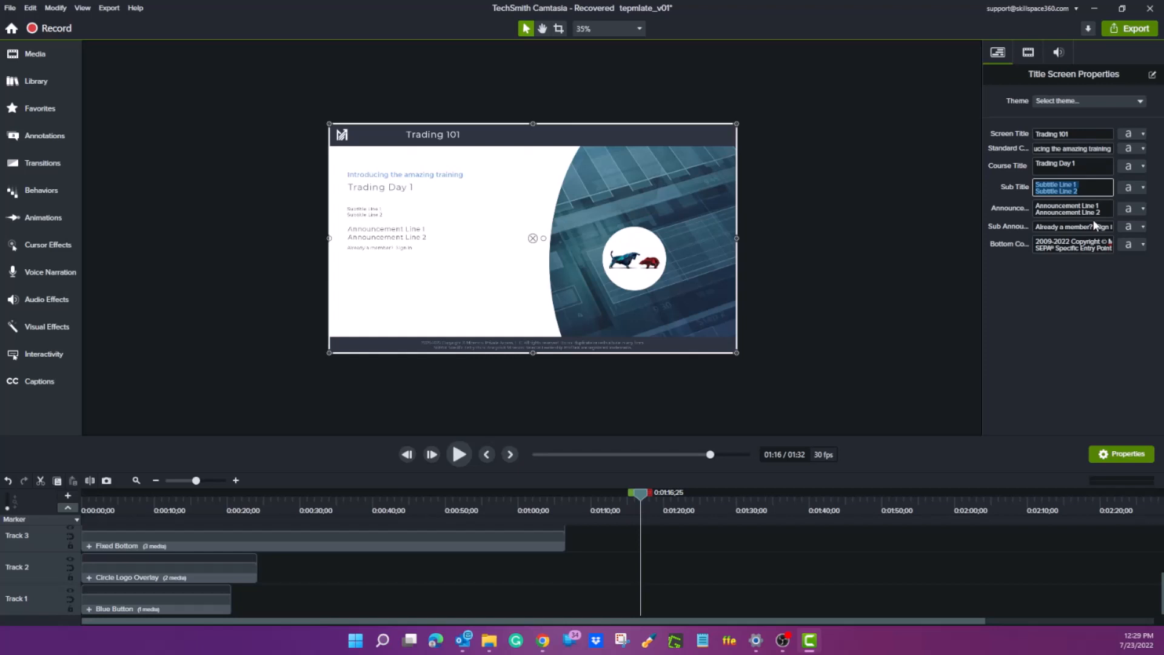
{"action": "key", "text": "BackSpace"}
{"action": "left_click", "coordinate": [1077, 291]}
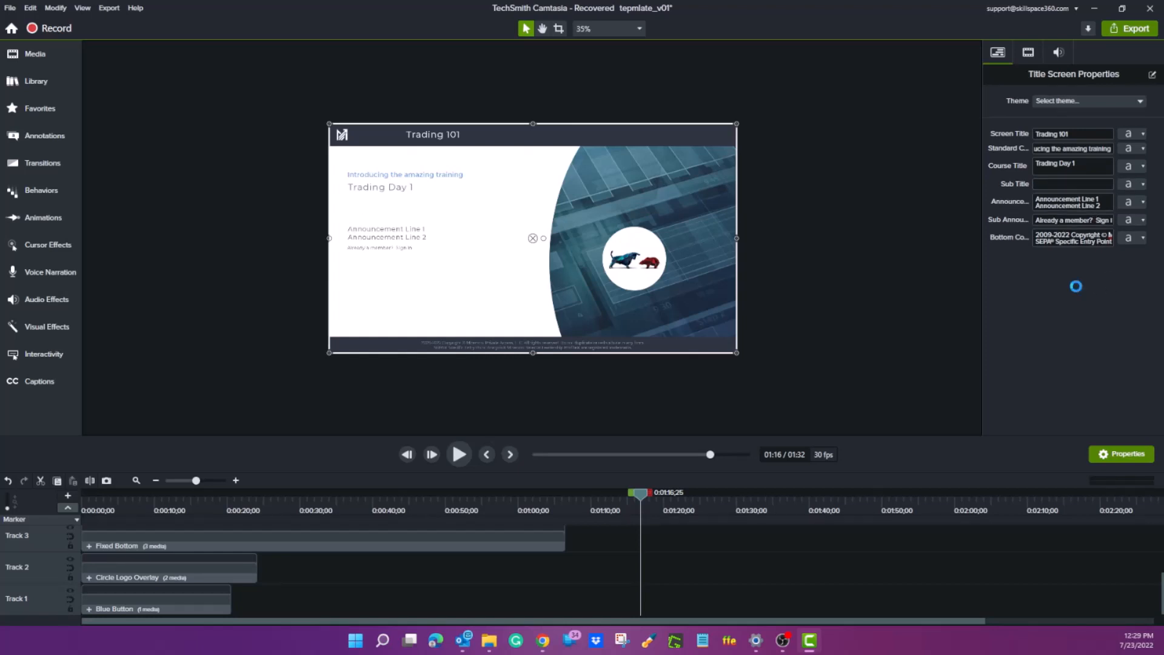
- Replace the Title Screen's announcement lines with "In this module you will learn"
{"action": "left_click", "coordinate": [1098, 202]}
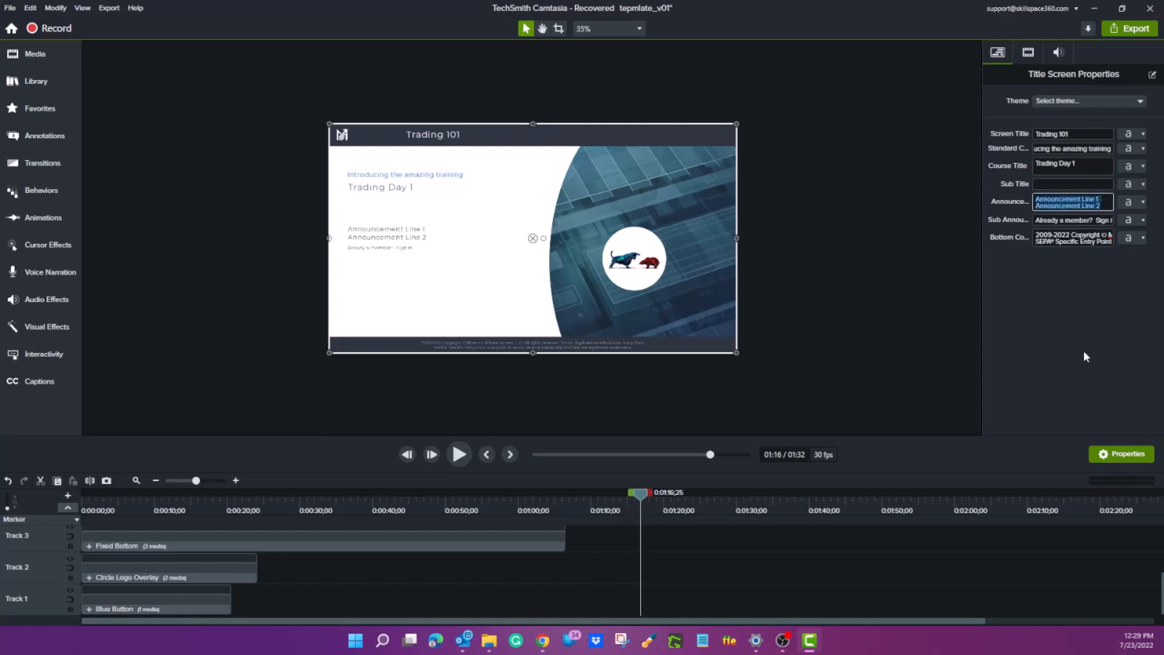
{"action": "type", "text": "In"}
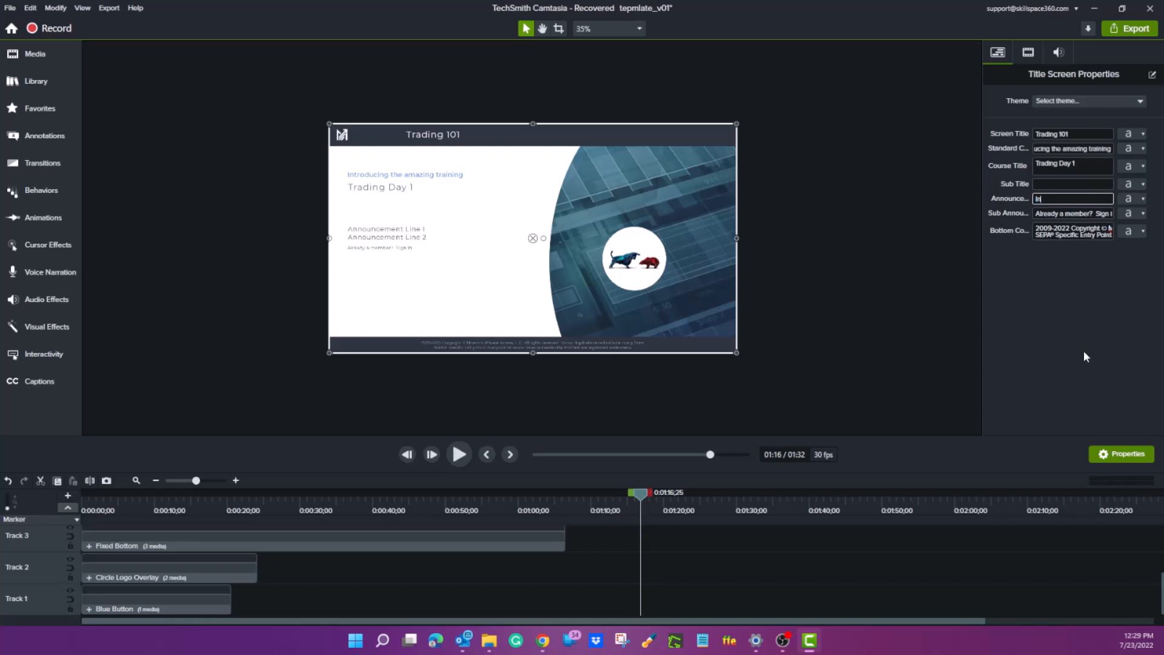
{"action": "type", "text": " this module you will learn"}
{"action": "key", "text": "Tab"}
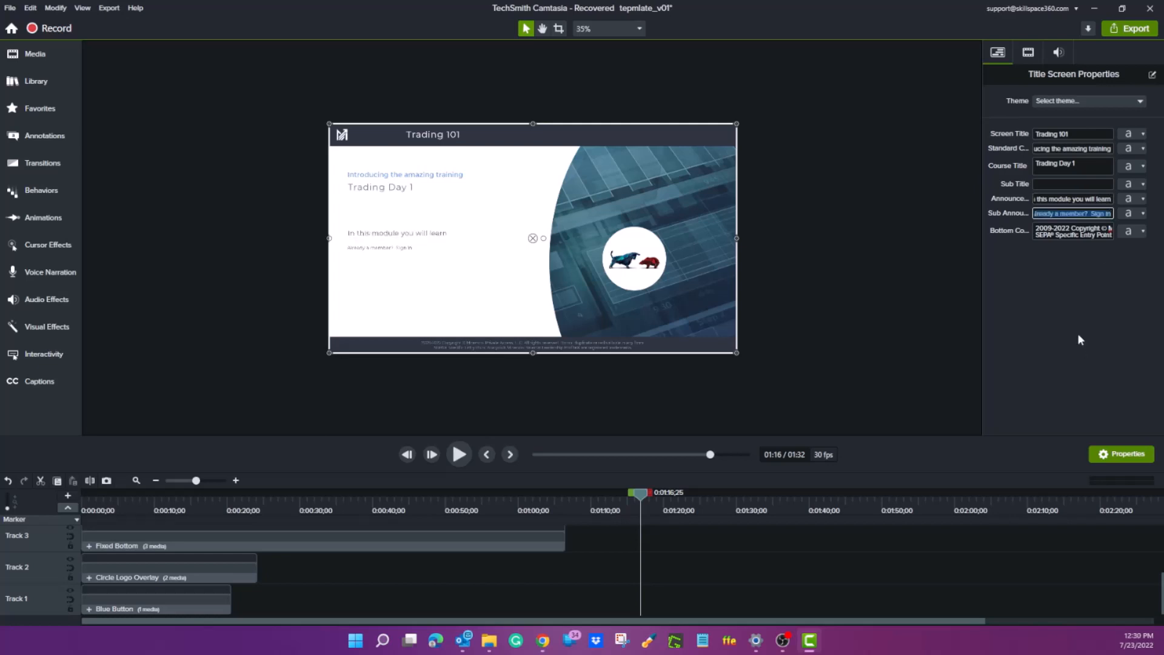
- Set the sub-announcement to three lines: "How to log into the system", "How to check your balance" and "How to work right"
{"action": "type", "text": "How to log into the system"}
{"action": "key", "text": "Return"}
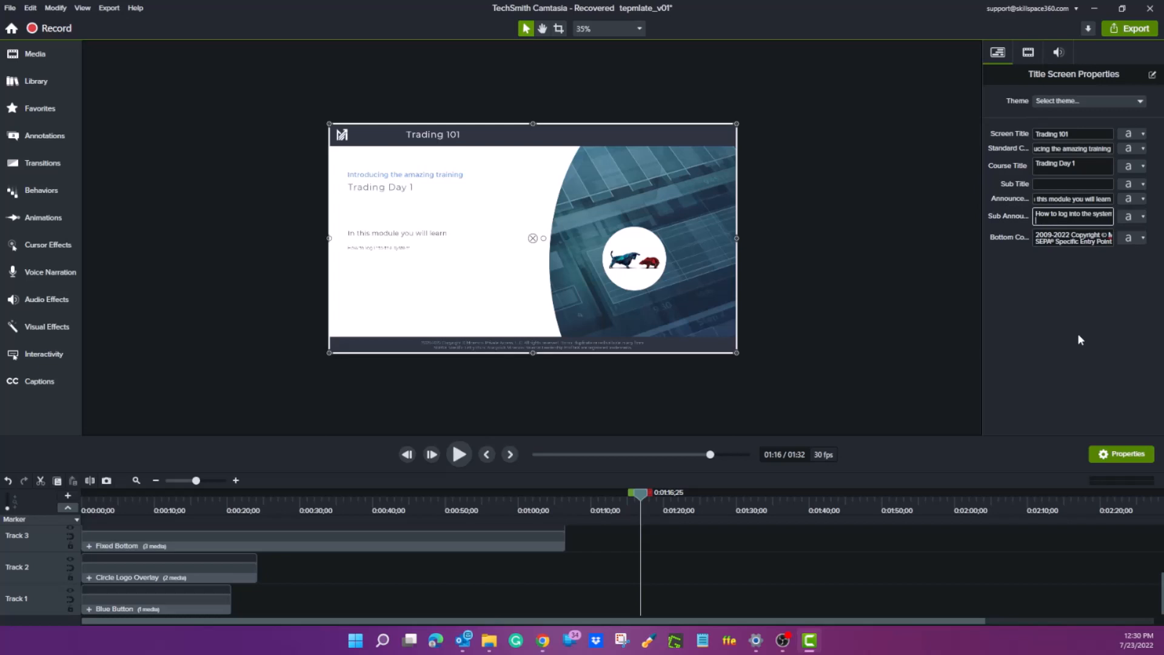
{"action": "type", "text": "How to check your bala"}
{"action": "type", "text": "nce"}
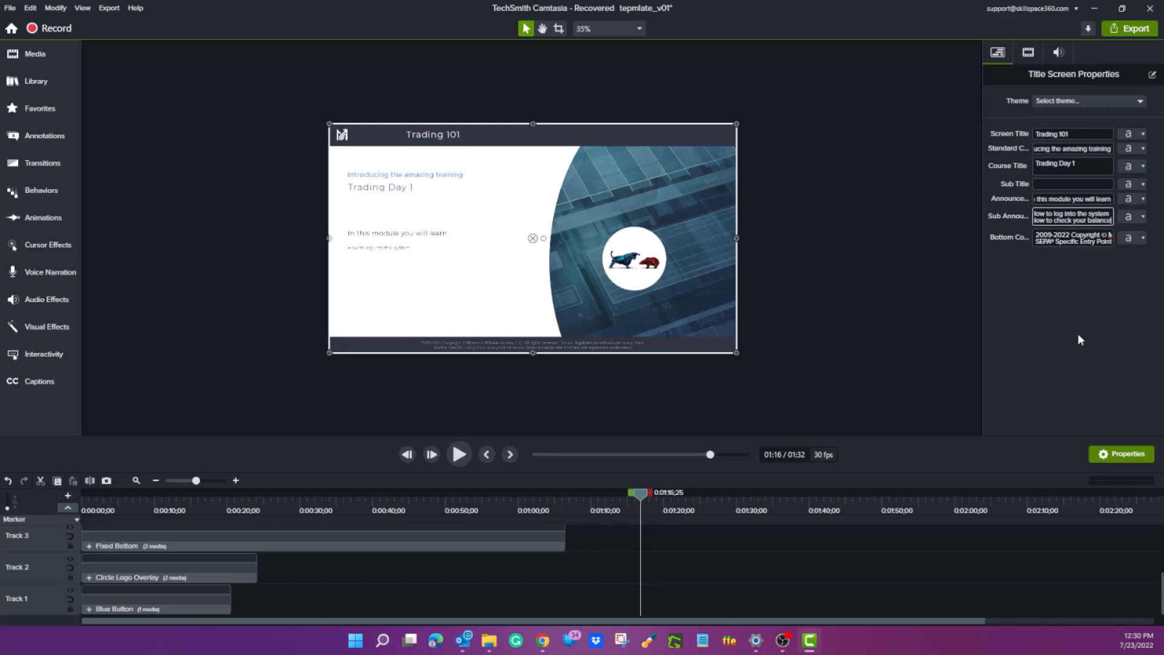
{"action": "key", "text": "Return"}
{"action": "type", "text": "How to"}
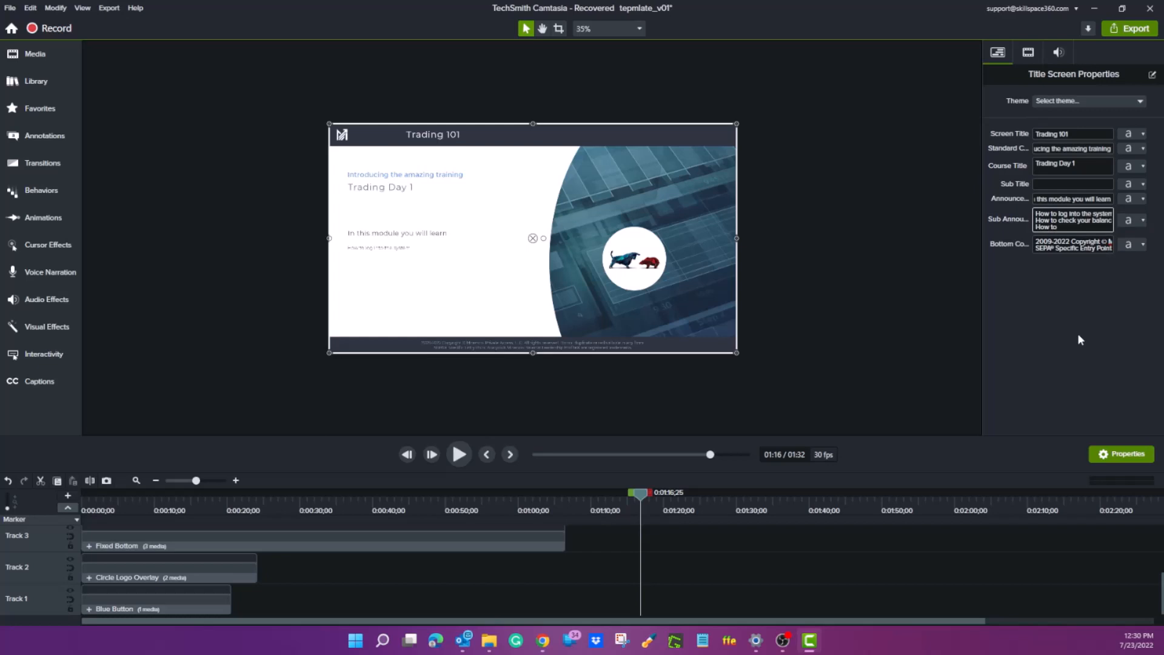
{"action": "type", "text": " work right"}
{"action": "left_click", "coordinate": [1078, 339]}
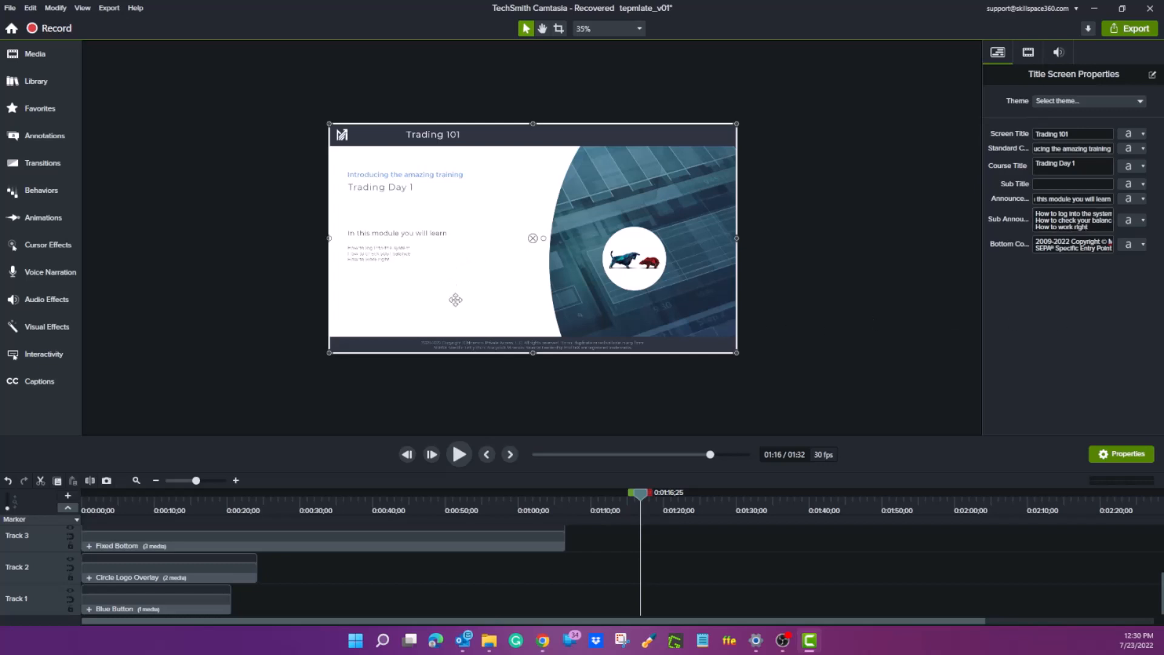
- Examine the sub-announcement lines and the bottom copyright text up close on the canvas
{"action": "left_click", "coordinate": [260, 270]}
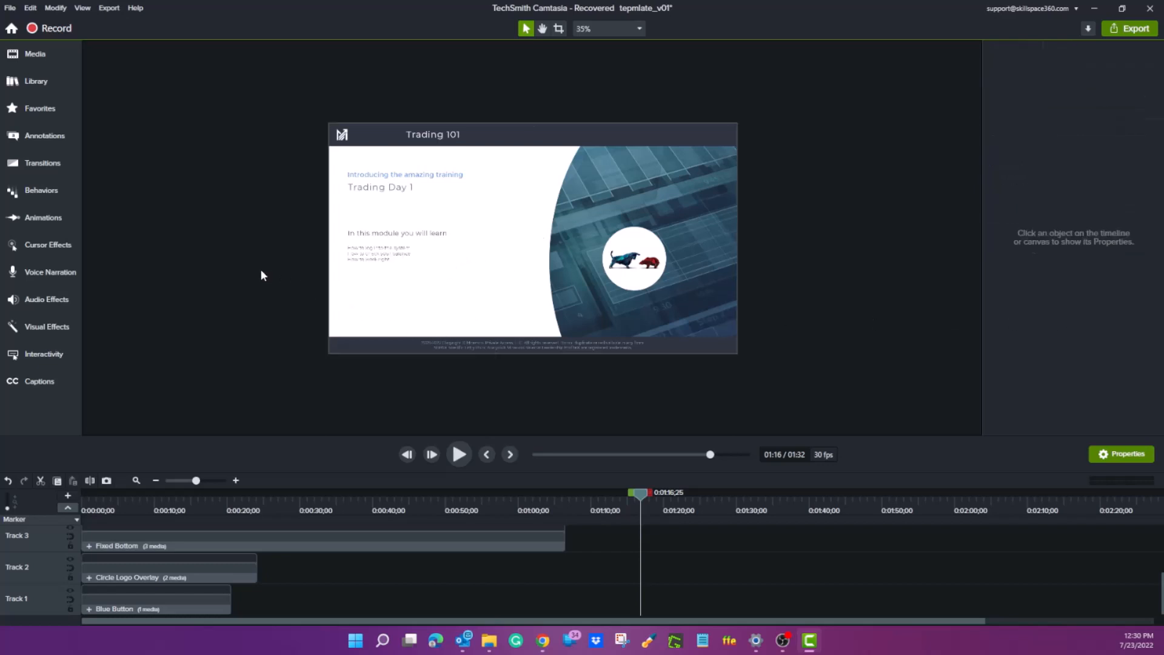
{"action": "scroll", "coordinate": [375, 261], "scroll_direction": "up", "scroll_amount": 4}
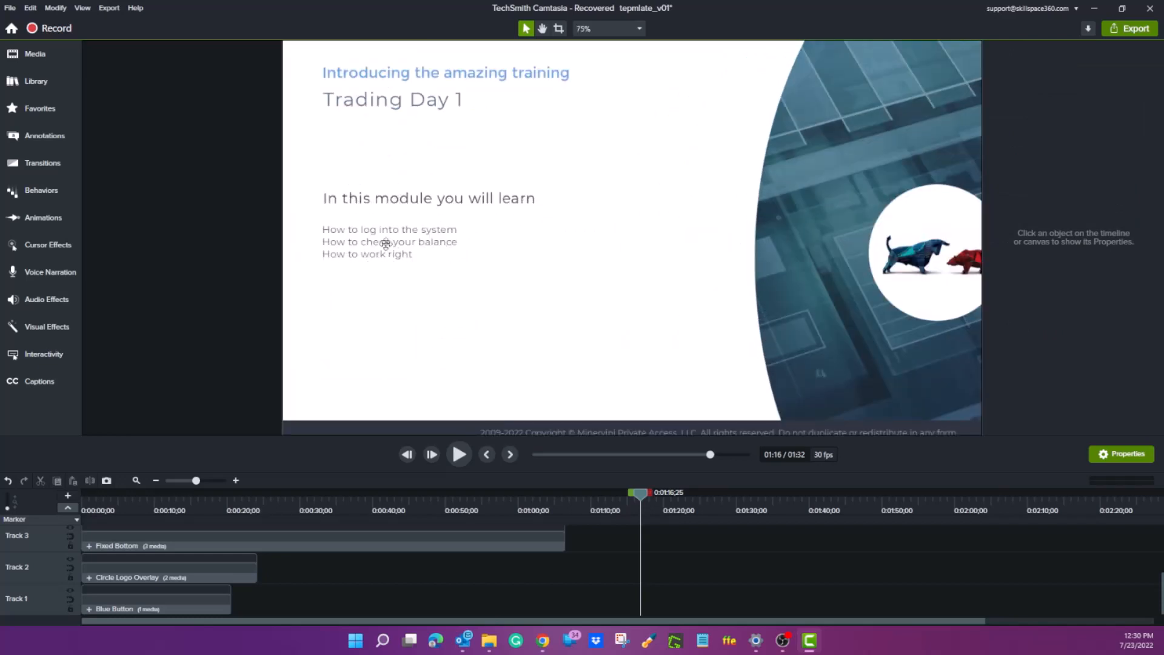
{"action": "scroll", "coordinate": [386, 245], "scroll_direction": "down", "scroll_amount": 4}
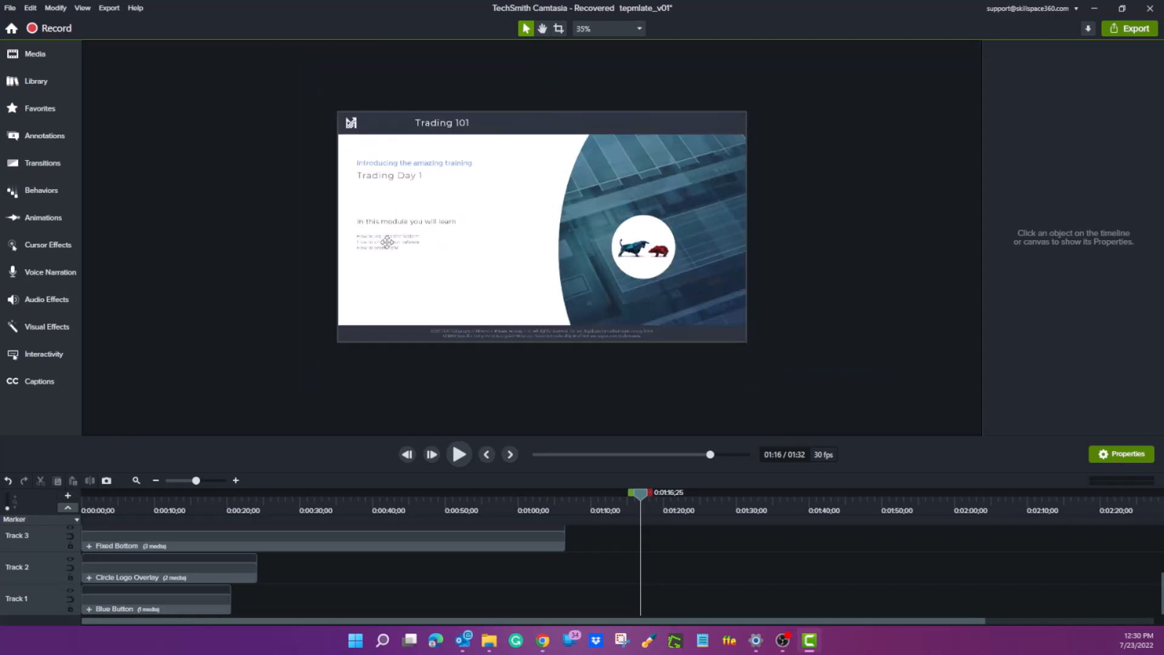
{"action": "scroll", "coordinate": [500, 304], "scroll_direction": "up", "scroll_amount": 3}
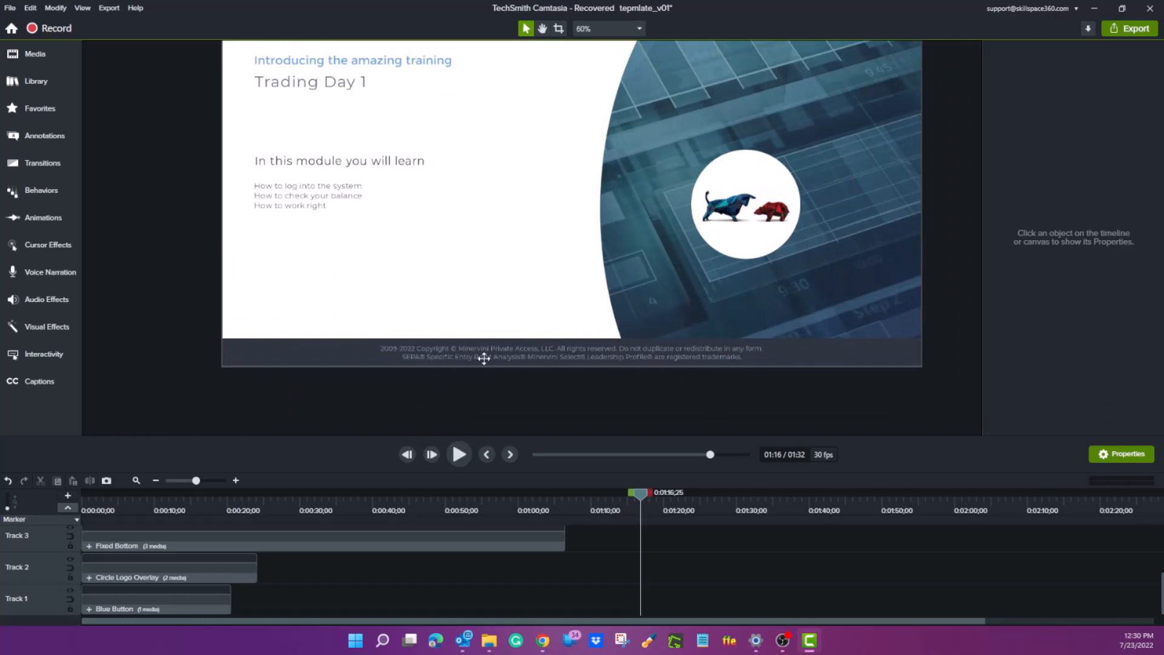
{"action": "scroll", "coordinate": [510, 349], "scroll_direction": "down", "scroll_amount": 4}
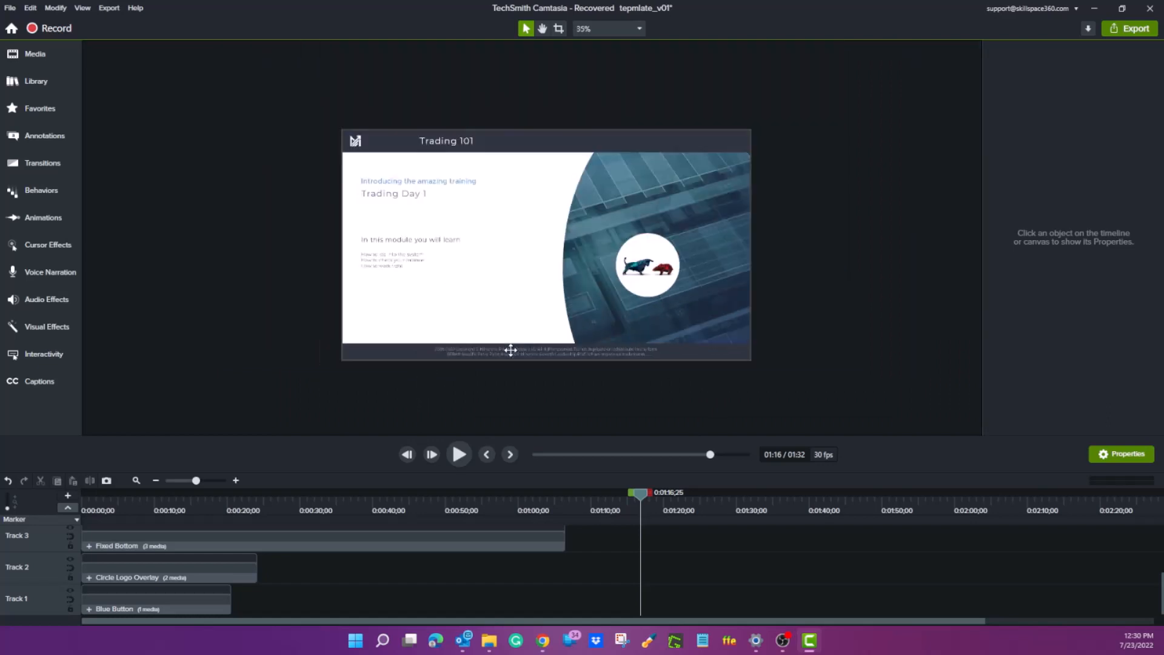
- Select the Title Screen group on Track 6 and highlight its bottom copyright text in the properties
{"action": "scroll", "coordinate": [671, 528], "scroll_direction": "up", "scroll_amount": 3}
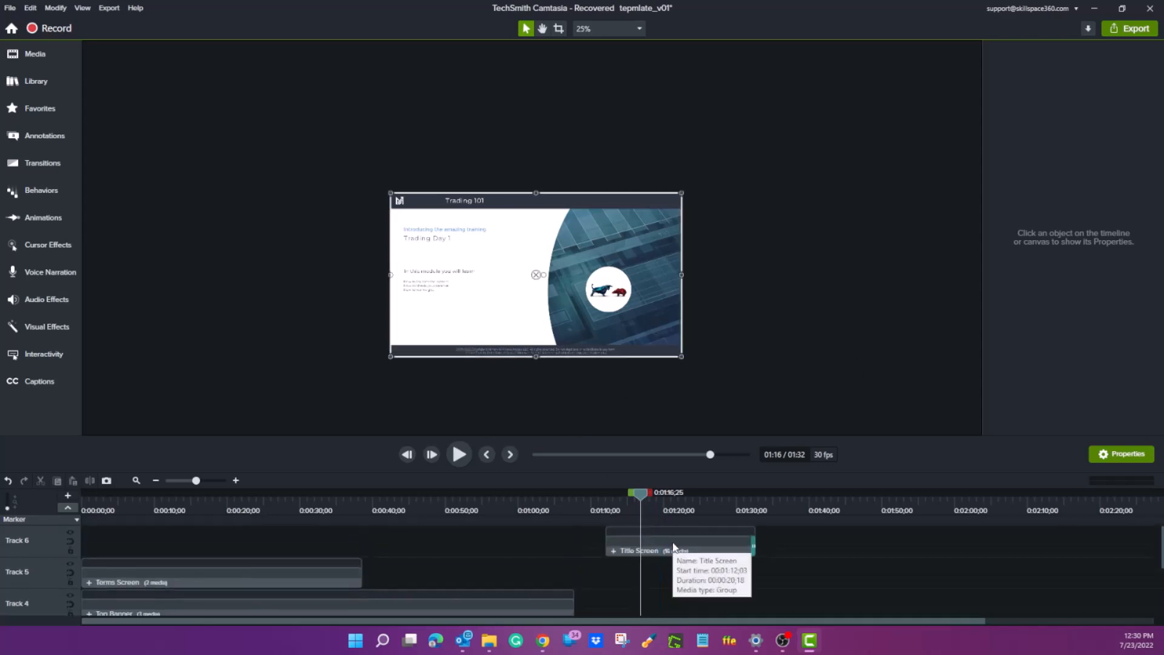
{"action": "left_click", "coordinate": [673, 547]}
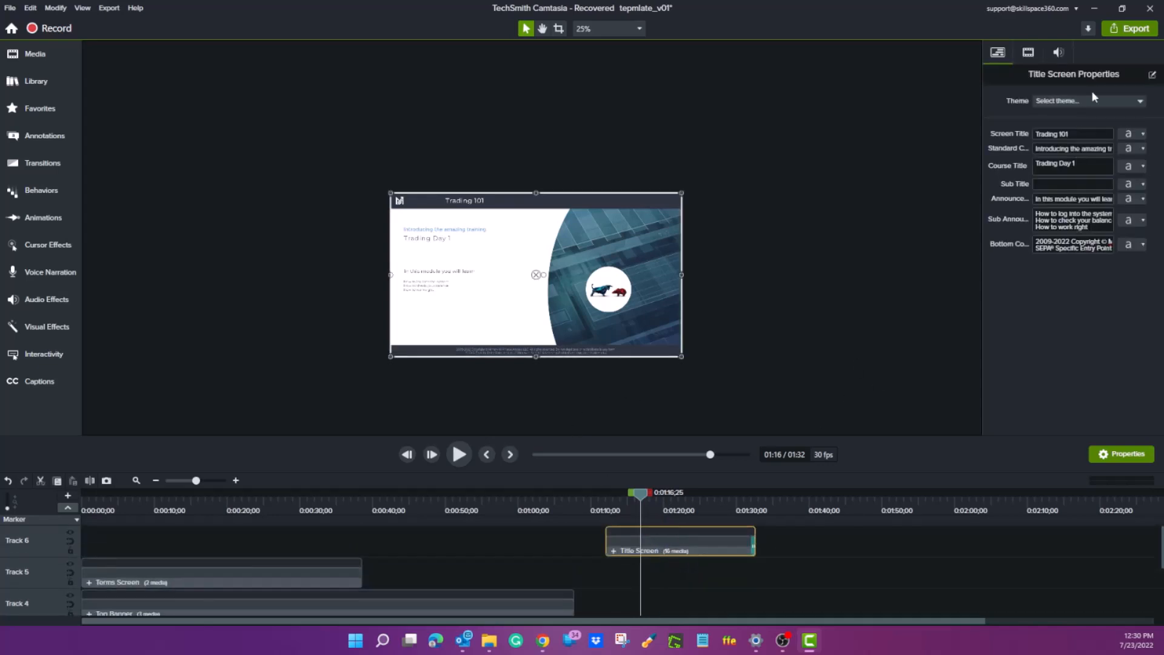
{"action": "left_click_drag", "start_coordinate": [1052, 246], "coordinate": [1060, 279]}
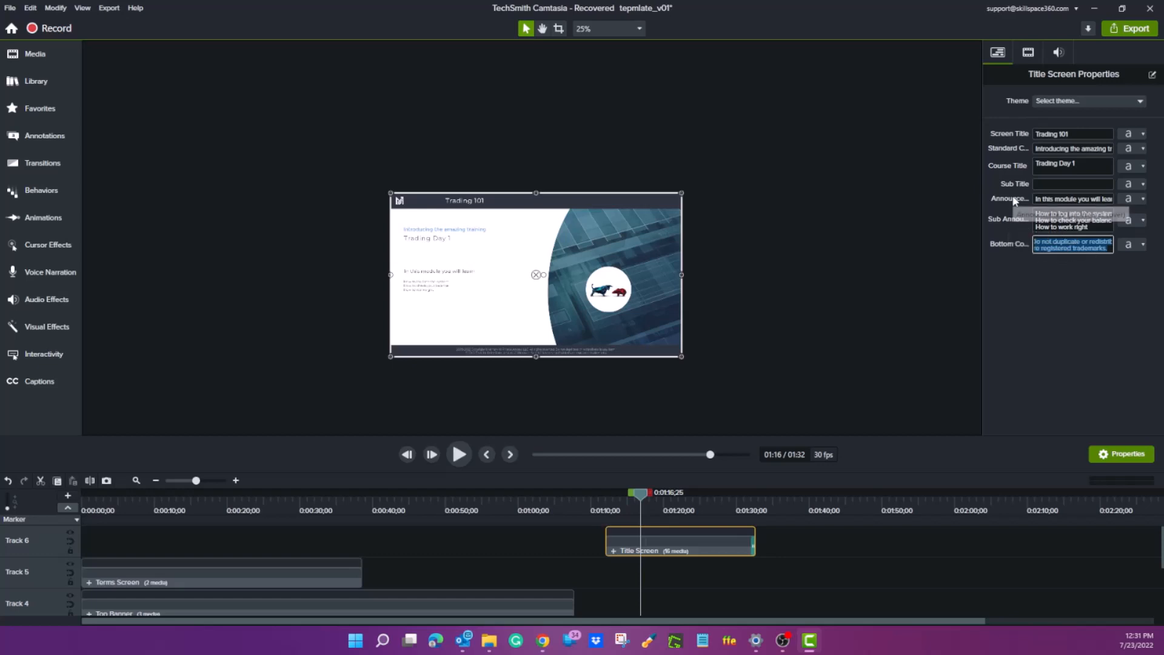
- Select the Title Screen group's time range, fit the canvas to the window and play the range back
{"action": "left_click", "coordinate": [1048, 274]}
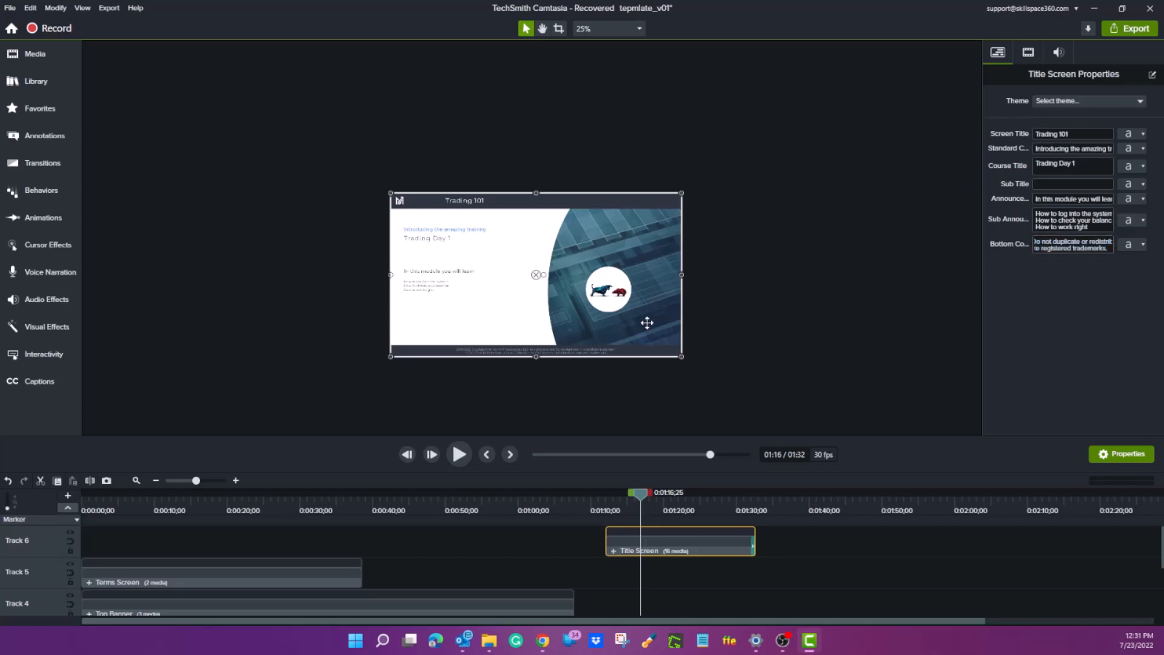
{"action": "left_click_drag", "start_coordinate": [642, 499], "coordinate": [607, 499]}
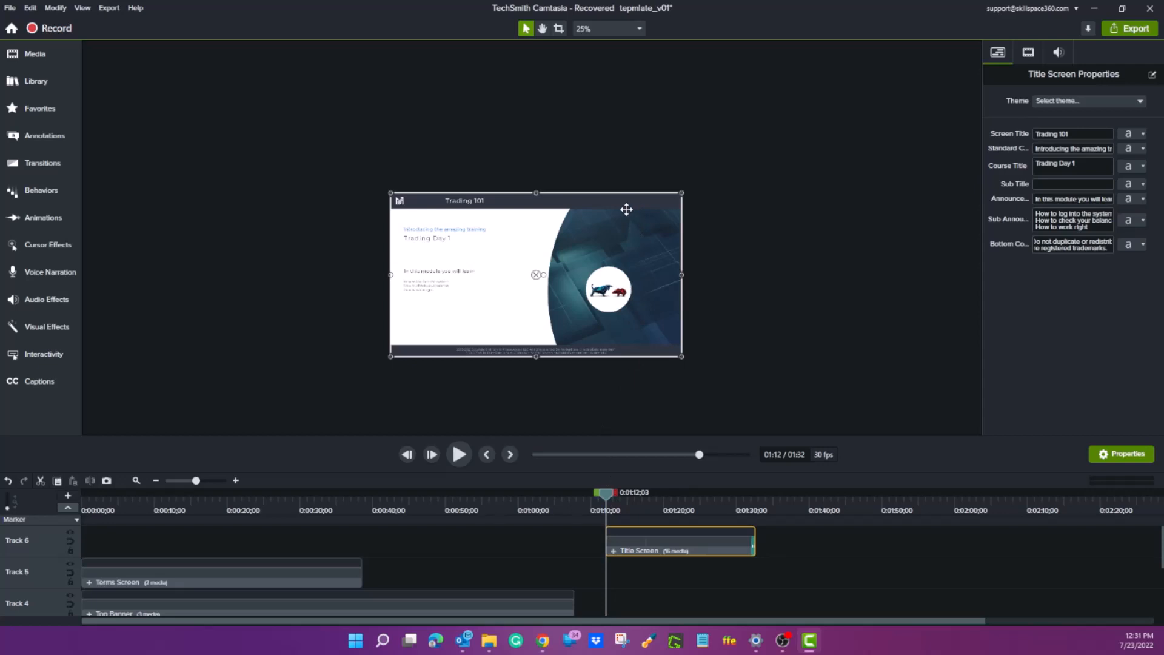
{"action": "left_click", "coordinate": [751, 511], "text": "shift"}
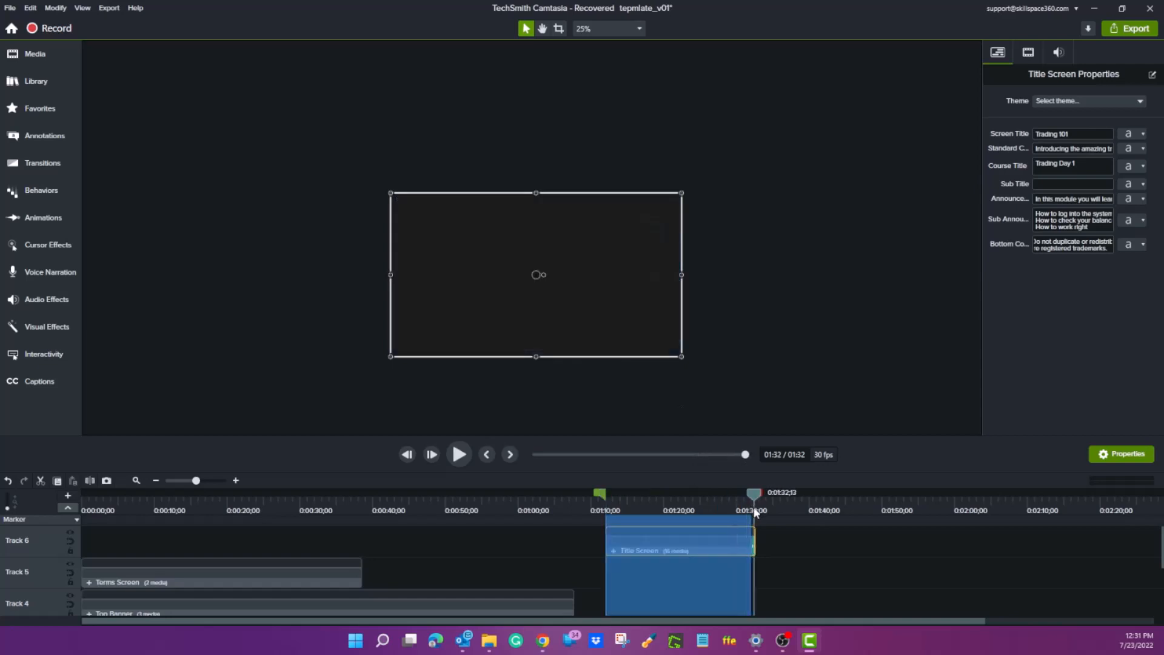
{"action": "left_click", "coordinate": [622, 25]}
{"action": "left_click", "coordinate": [625, 45]}
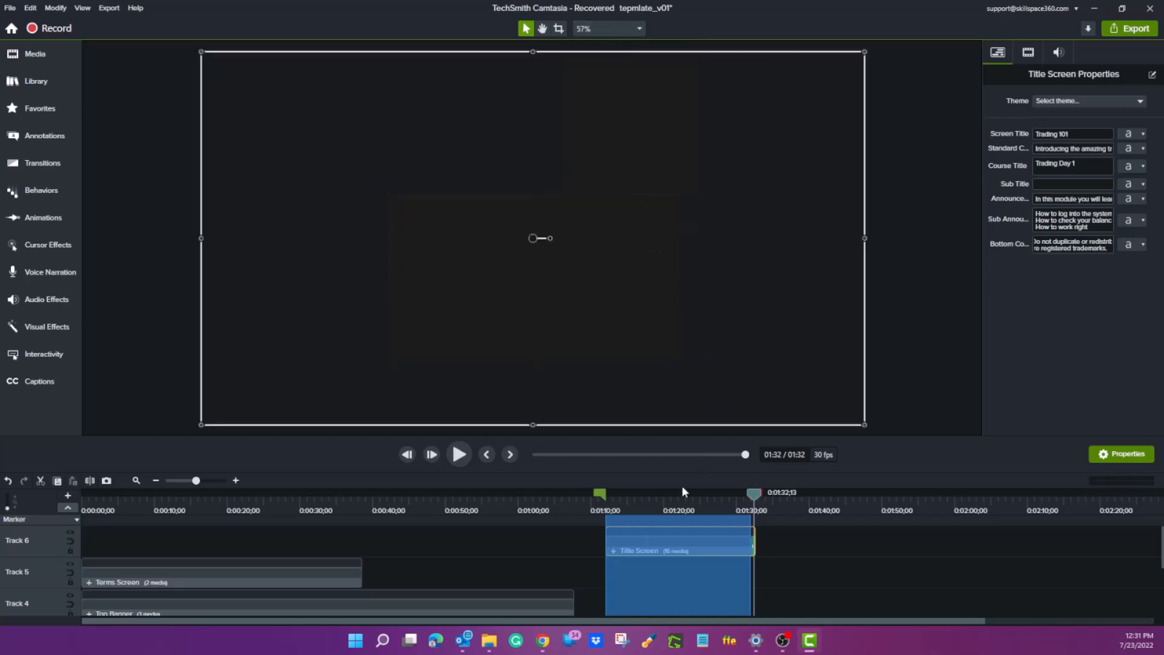
{"action": "left_click", "coordinate": [459, 454]}
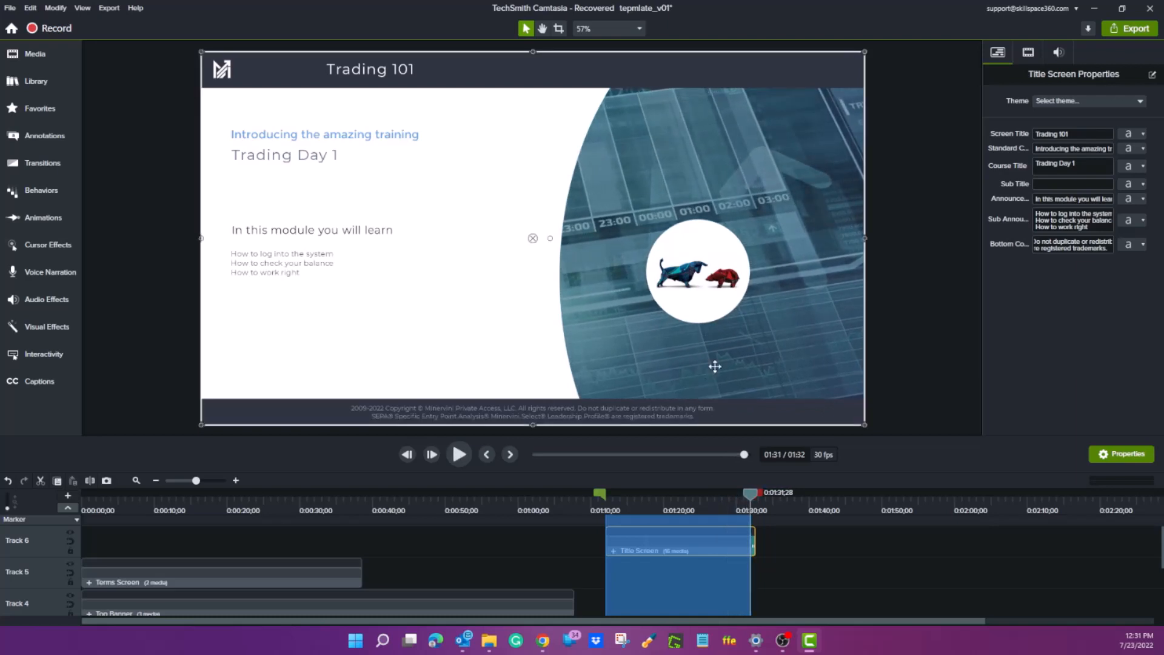
{"action": "left_click", "coordinate": [790, 543]}
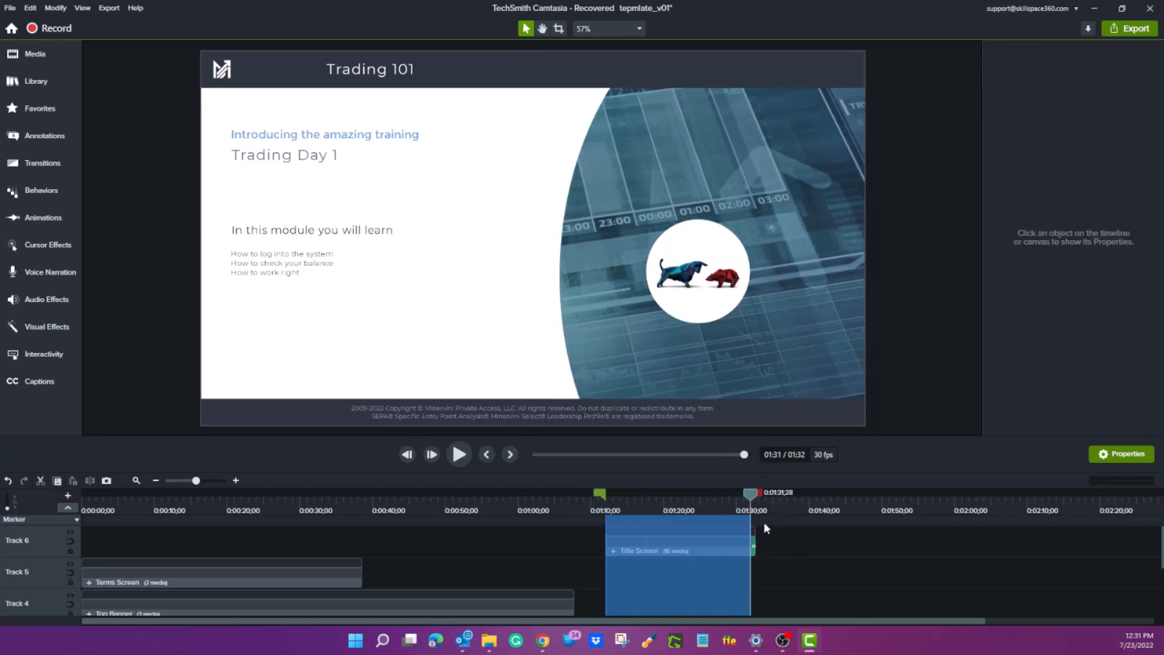
- Extend the end of the Title Screen group on Track 6 to a duration of about 51 seconds
{"action": "left_click", "coordinate": [722, 498]}
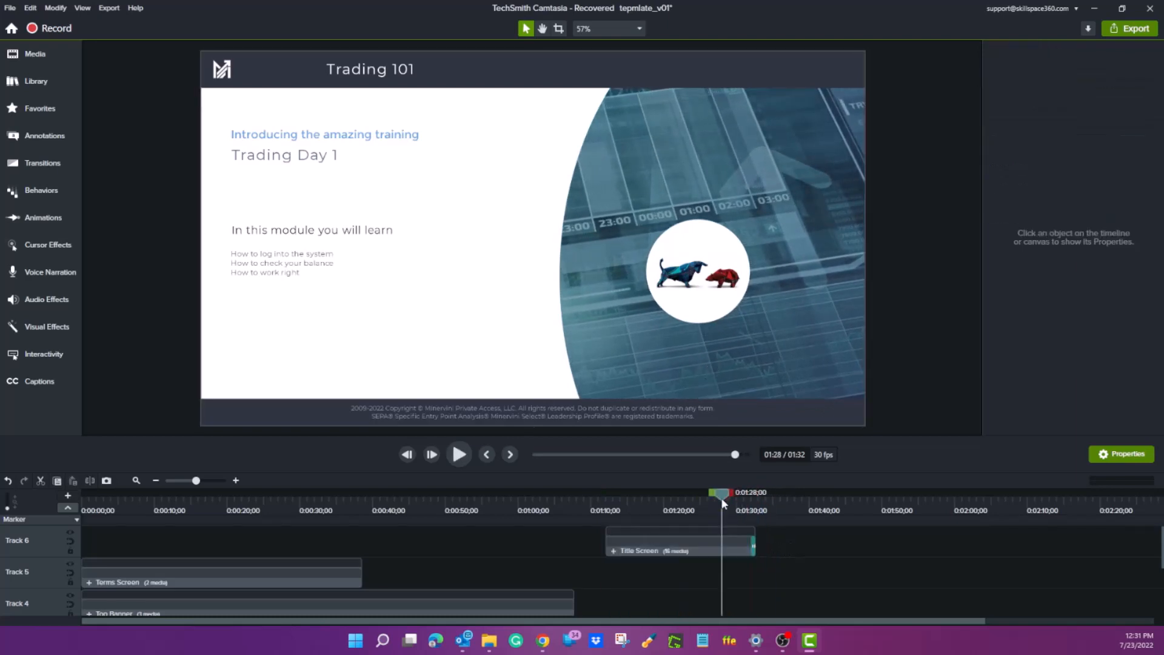
{"action": "left_click", "coordinate": [754, 539]}
{"action": "left_click_drag", "start_coordinate": [835, 544], "coordinate": [976, 541]}
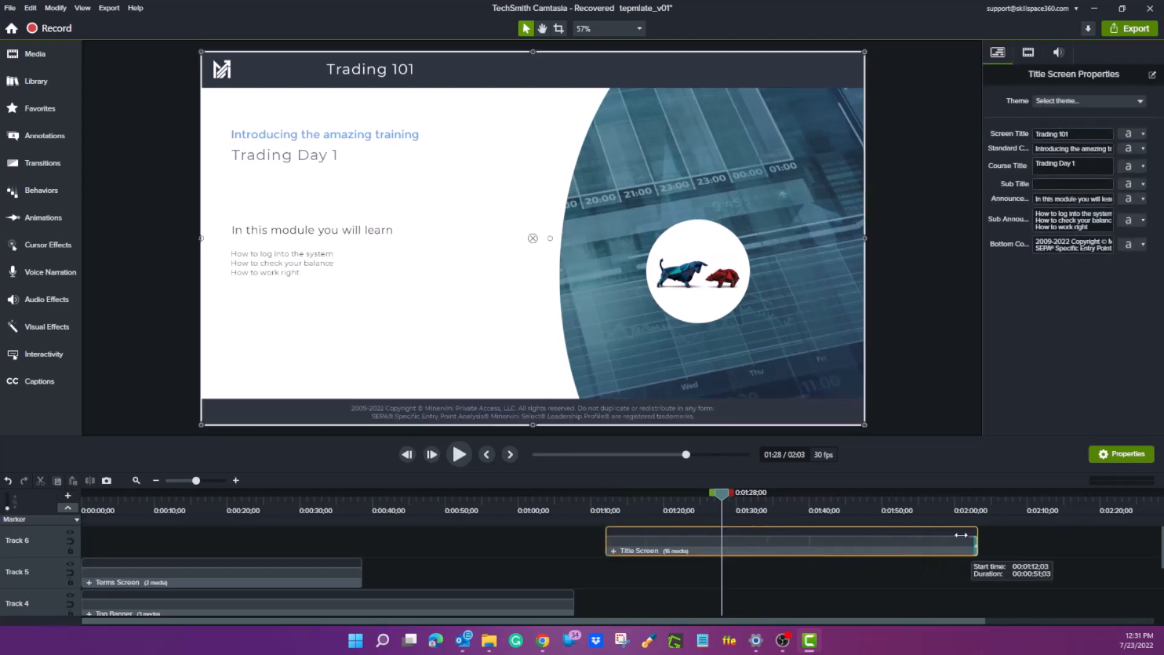
- Play back the extended Title Screen group's range, and move the group to the start of Track 6
{"action": "left_click_drag", "start_coordinate": [727, 497], "coordinate": [980, 514]}
{"action": "left_click", "coordinate": [461, 455]}
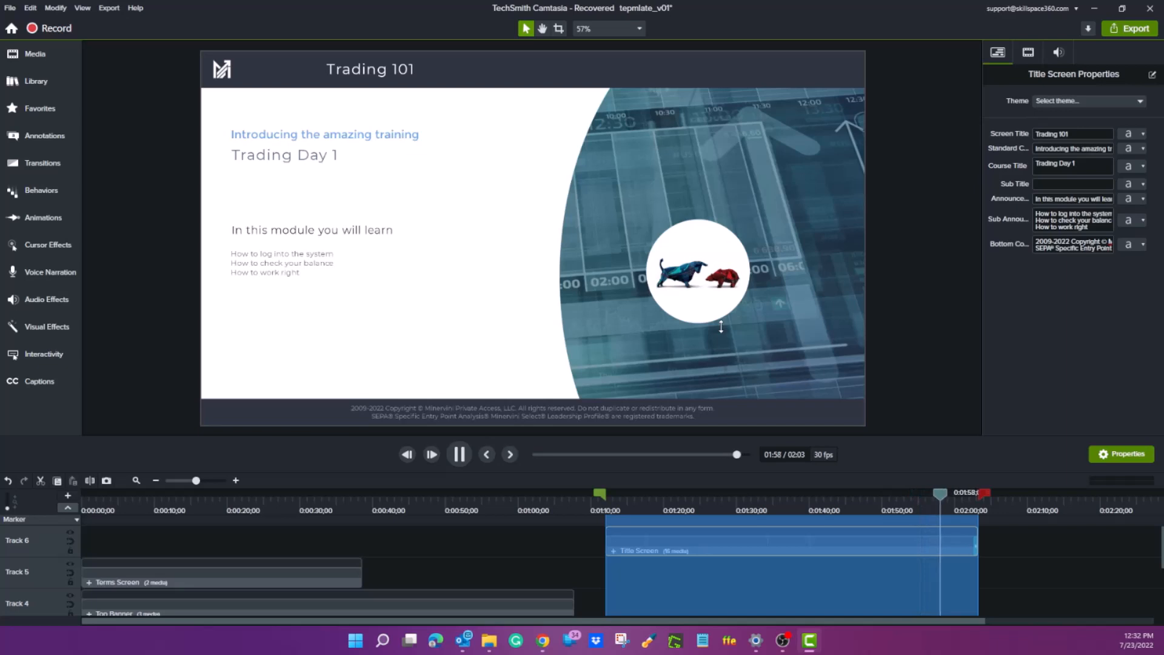
{"action": "left_click", "coordinate": [459, 455]}
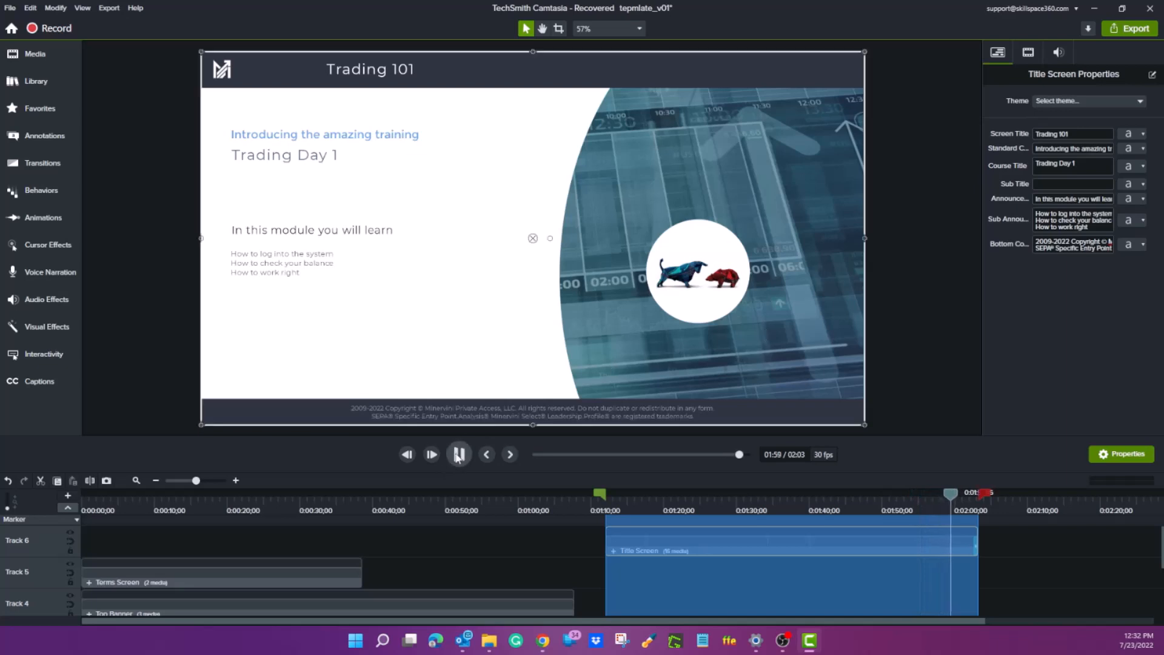
{"action": "left_click", "coordinate": [557, 503]}
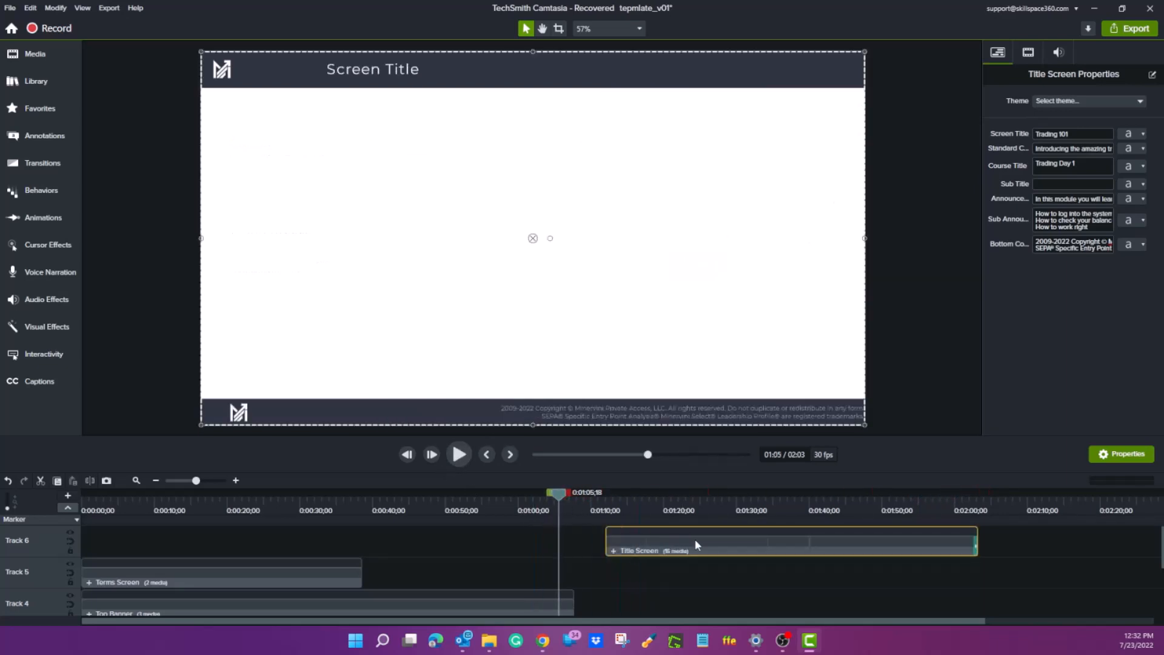
{"action": "left_click_drag", "start_coordinate": [695, 542], "coordinate": [163, 545]}
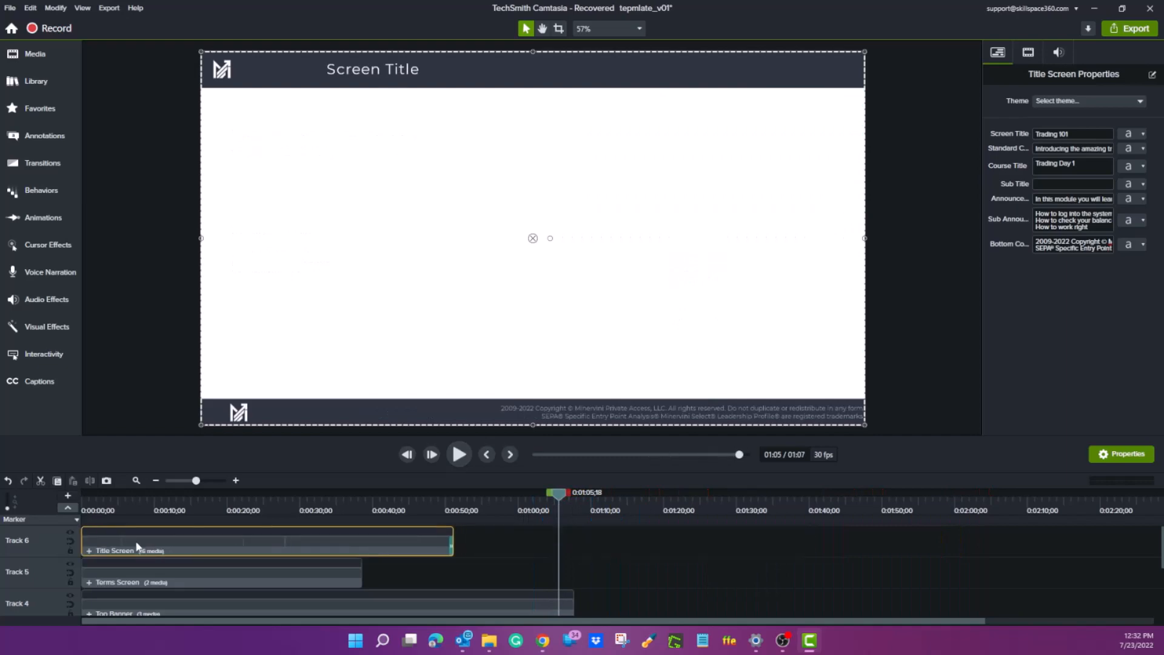
- Move the Terms Screen group to 1:23 on Track 5, preview it at about 1:29 and return it to the track's start
{"action": "left_click_drag", "start_coordinate": [164, 586], "coordinate": [768, 588]}
{"action": "left_click", "coordinate": [729, 504]}
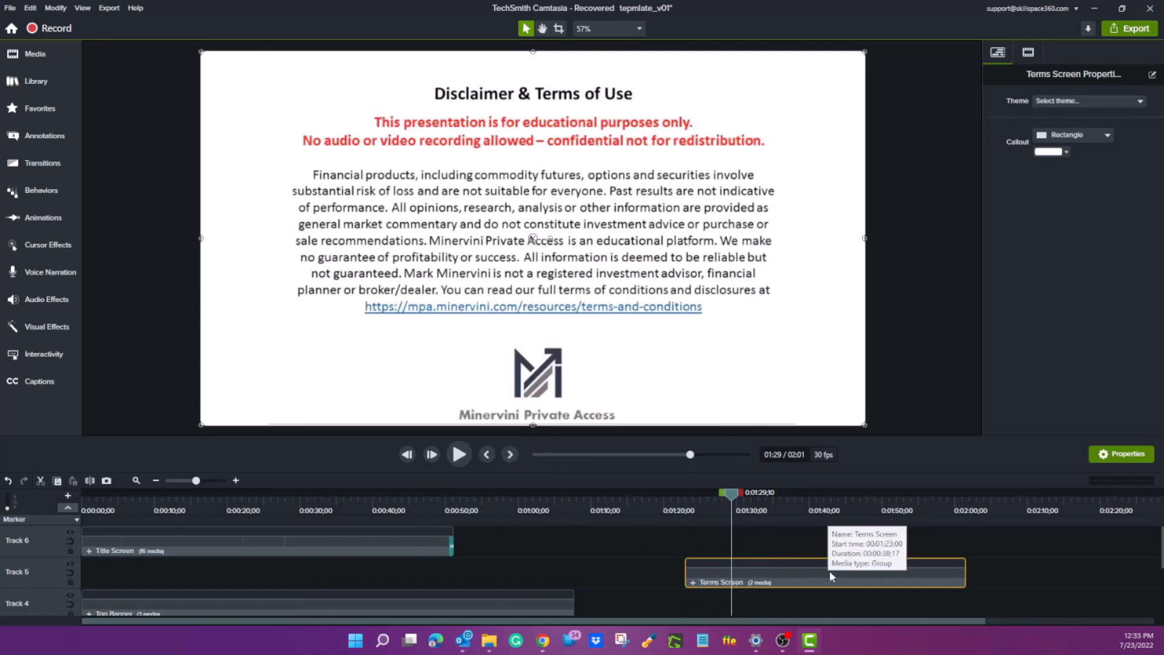
{"action": "left_click_drag", "start_coordinate": [831, 573], "coordinate": [220, 578]}
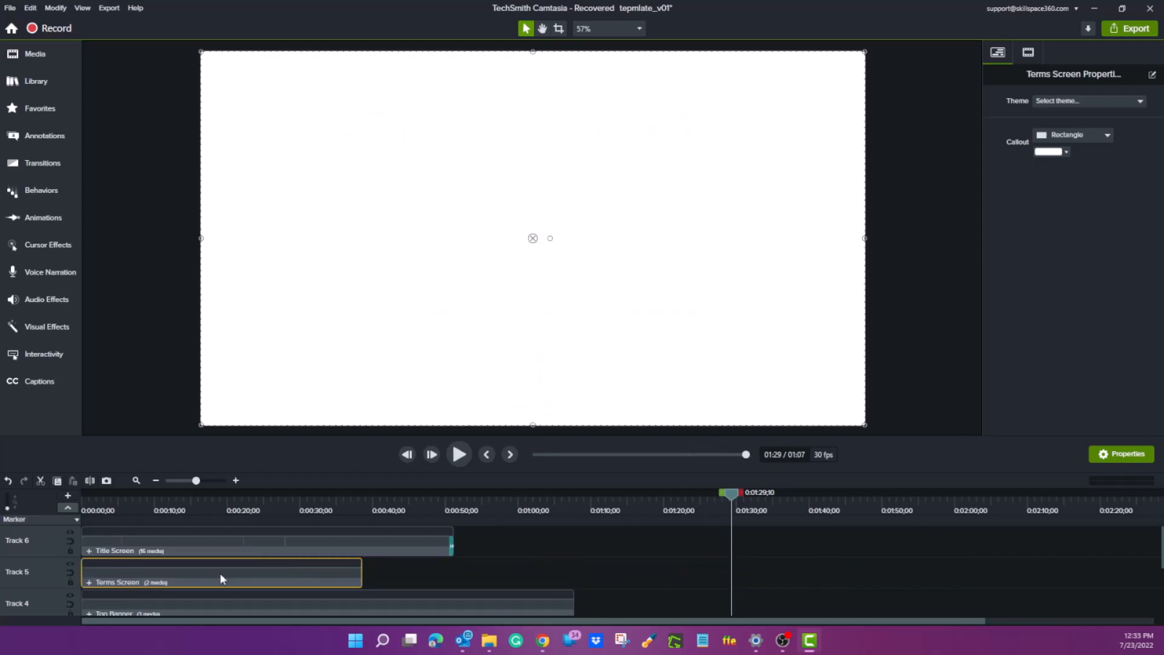
- Move the Top Banner group on Track 4 to span the playhead, and set its screen title to "Introduction to Trading"
{"action": "scroll", "coordinate": [434, 589], "scroll_direction": "down", "scroll_amount": 1}
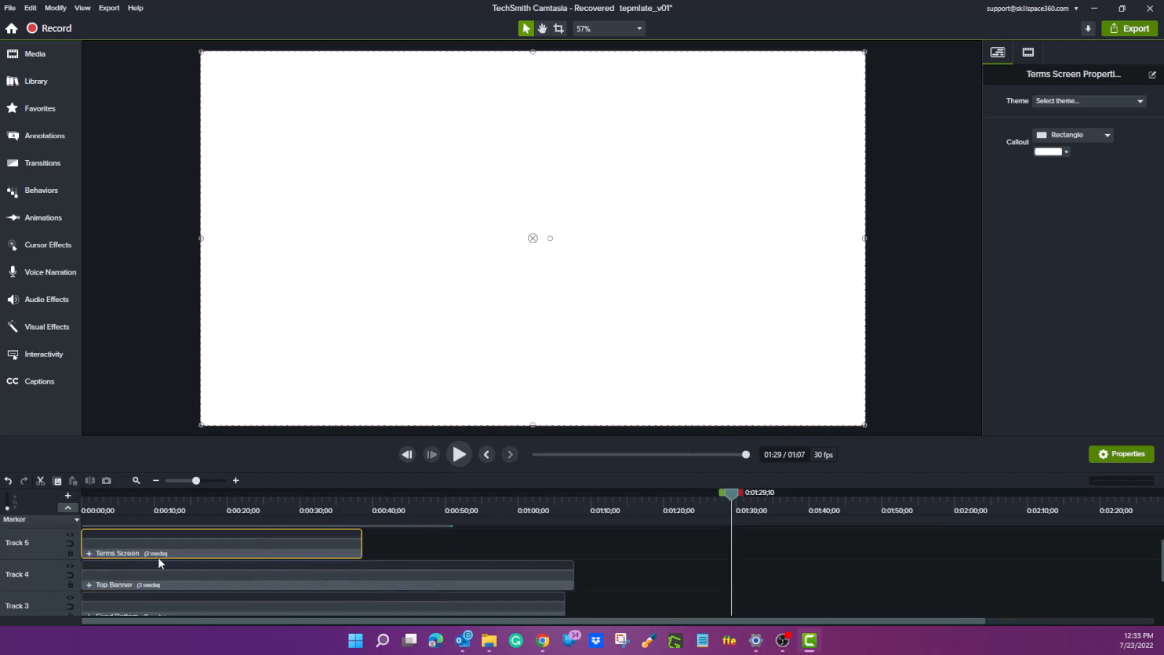
{"action": "left_click_drag", "start_coordinate": [176, 583], "coordinate": [734, 568]}
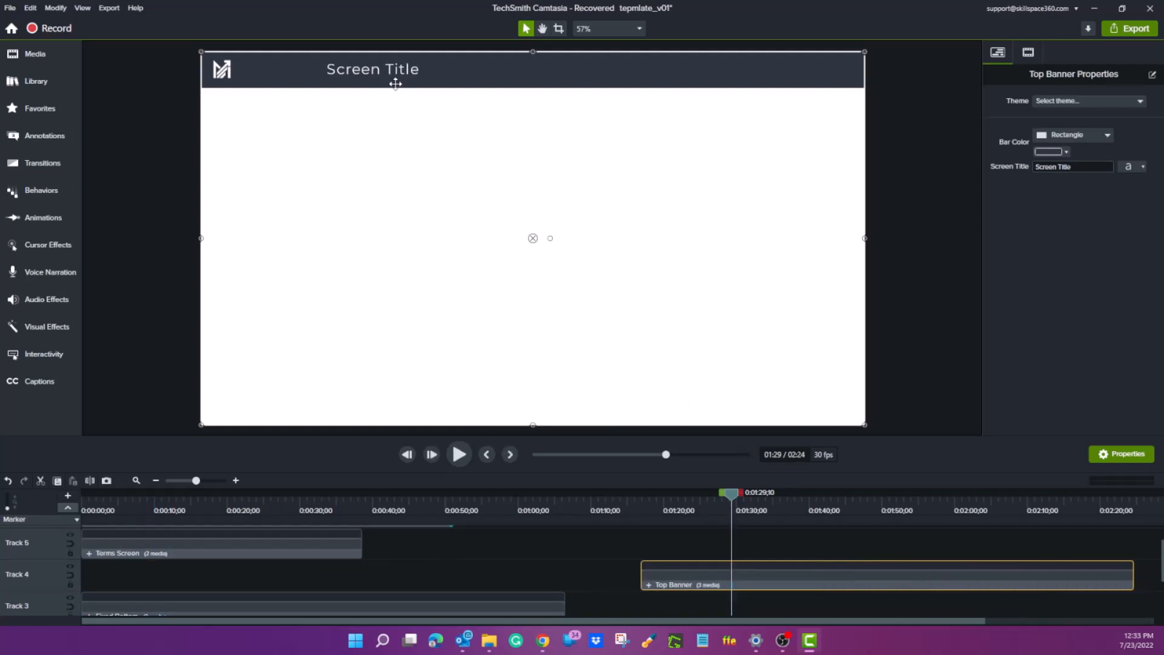
{"action": "double_click", "coordinate": [1053, 167]}
{"action": "type", "text": "Introduction to Ti"}
{"action": "type", "text": "ading"}
{"action": "key", "text": "Return"}
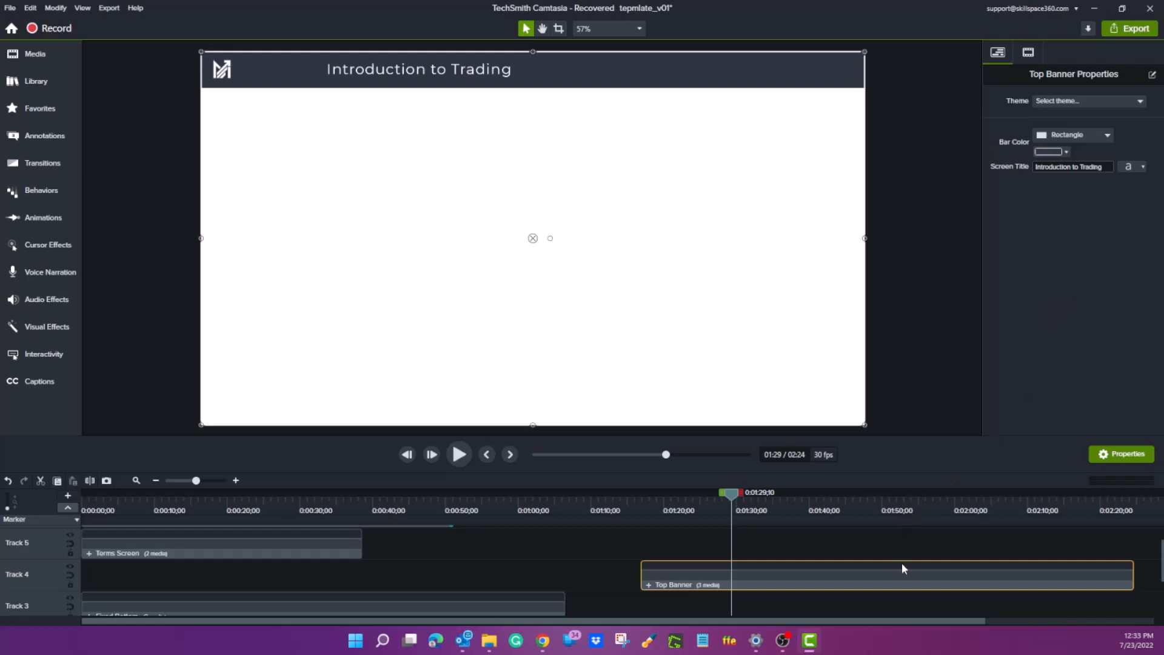
- Return the Top Banner group to the start of Track 4, and move the Fixed Bottom group to span the playhead
{"action": "left_click_drag", "start_coordinate": [903, 583], "coordinate": [862, 576]}
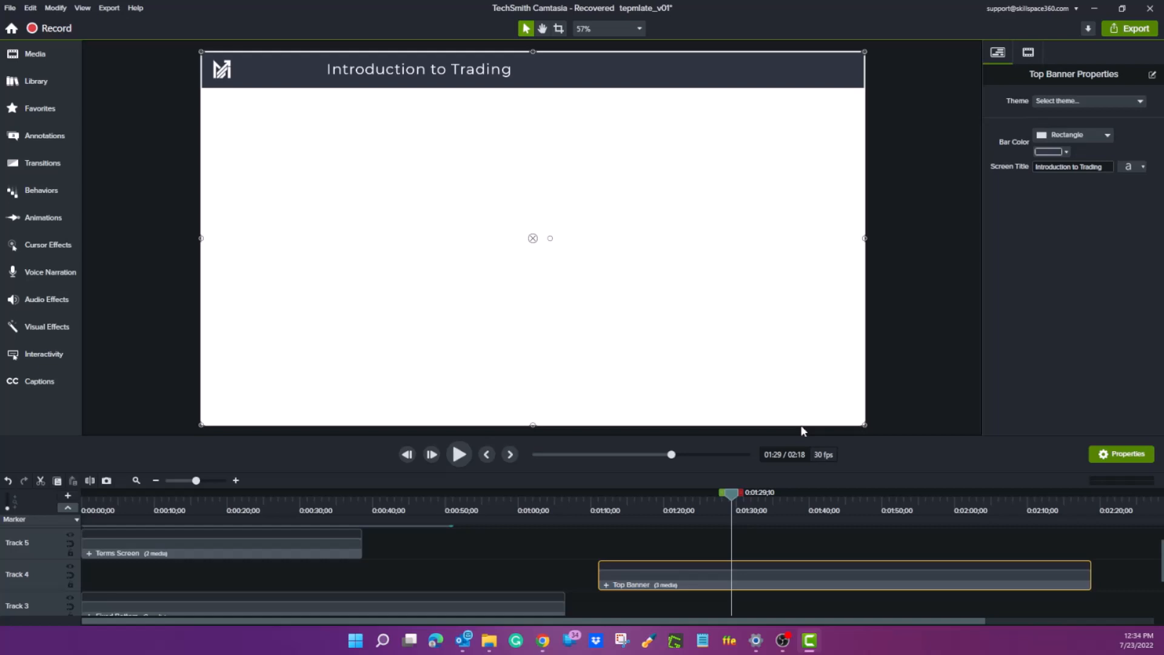
{"action": "left_click_drag", "start_coordinate": [694, 576], "coordinate": [222, 586]}
{"action": "scroll", "coordinate": [627, 575], "scroll_direction": "down", "scroll_amount": 1}
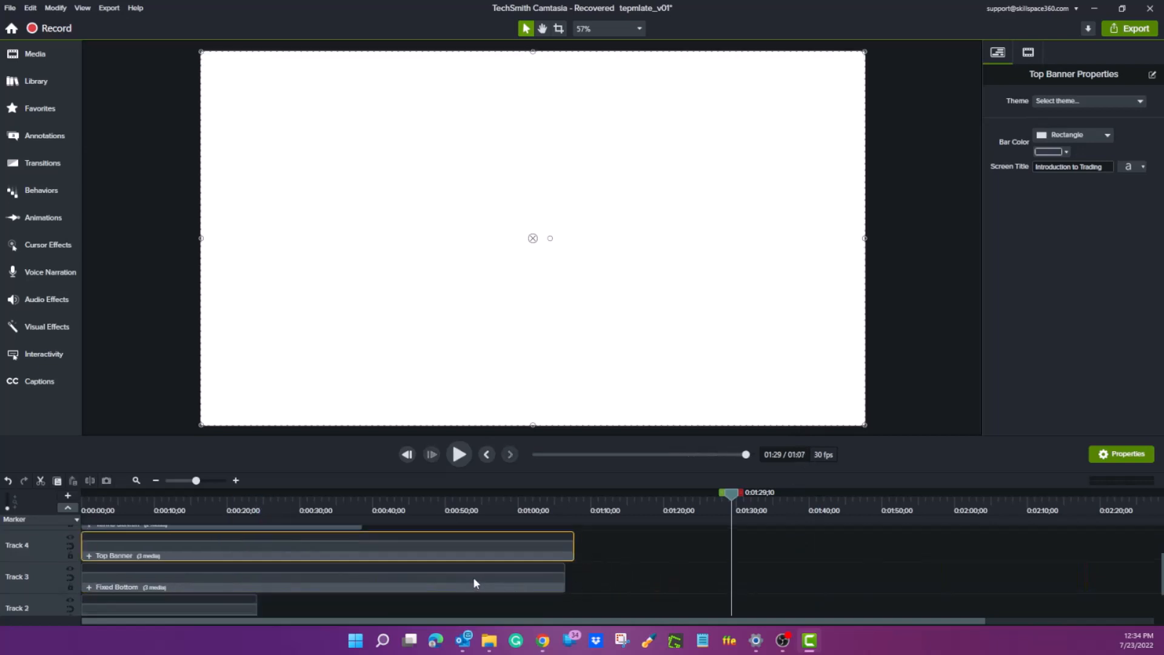
{"action": "left_click_drag", "start_coordinate": [442, 582], "coordinate": [1000, 577]}
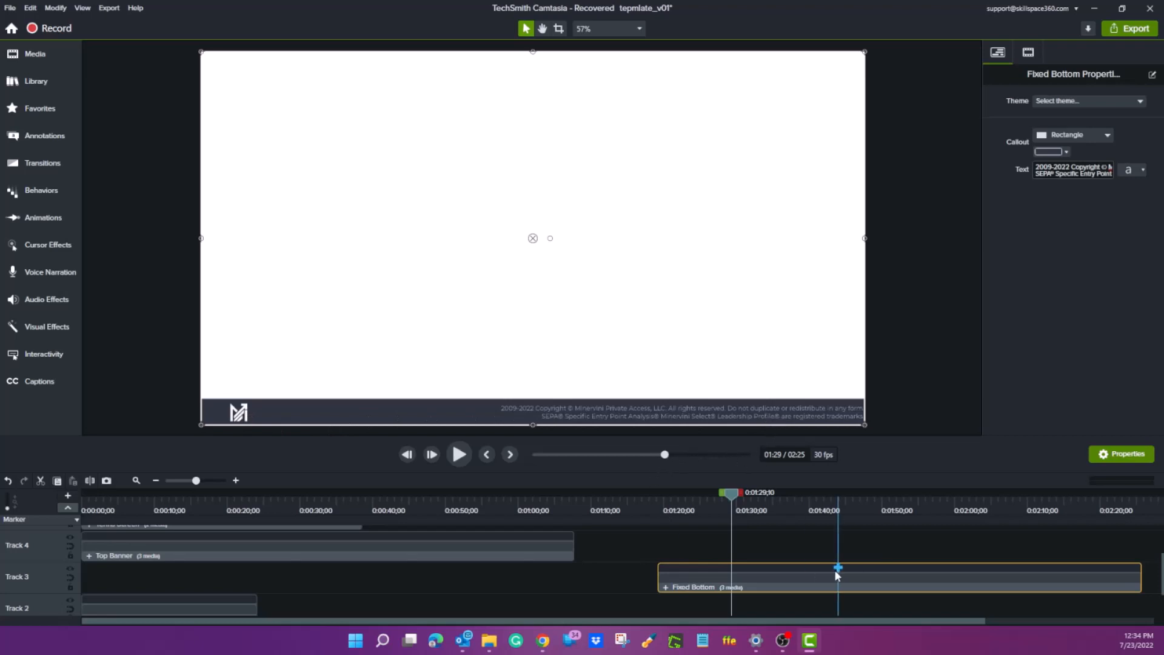
- Line up the Fixed Bottom and Top Banner groups at the playhead, and return the Top Banner to the start of Track 4
{"action": "scroll", "coordinate": [823, 574], "scroll_direction": "down", "scroll_amount": 1}
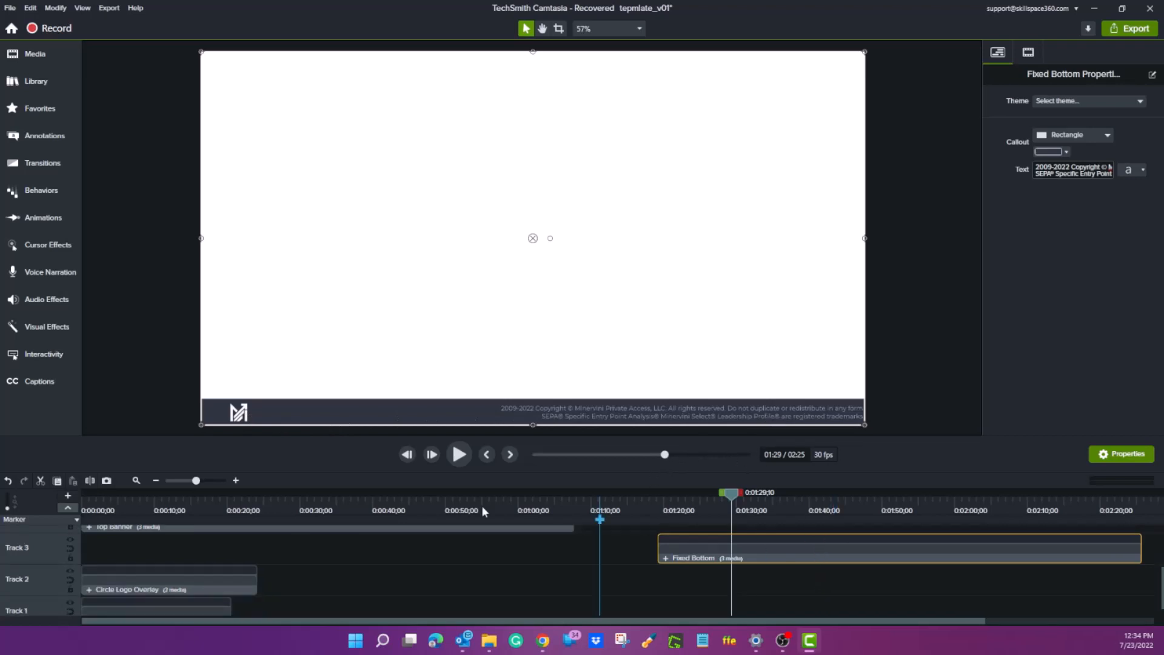
{"action": "left_click_drag", "start_coordinate": [816, 546], "coordinate": [637, 543]}
{"action": "scroll", "coordinate": [475, 563], "scroll_direction": "up", "scroll_amount": 1}
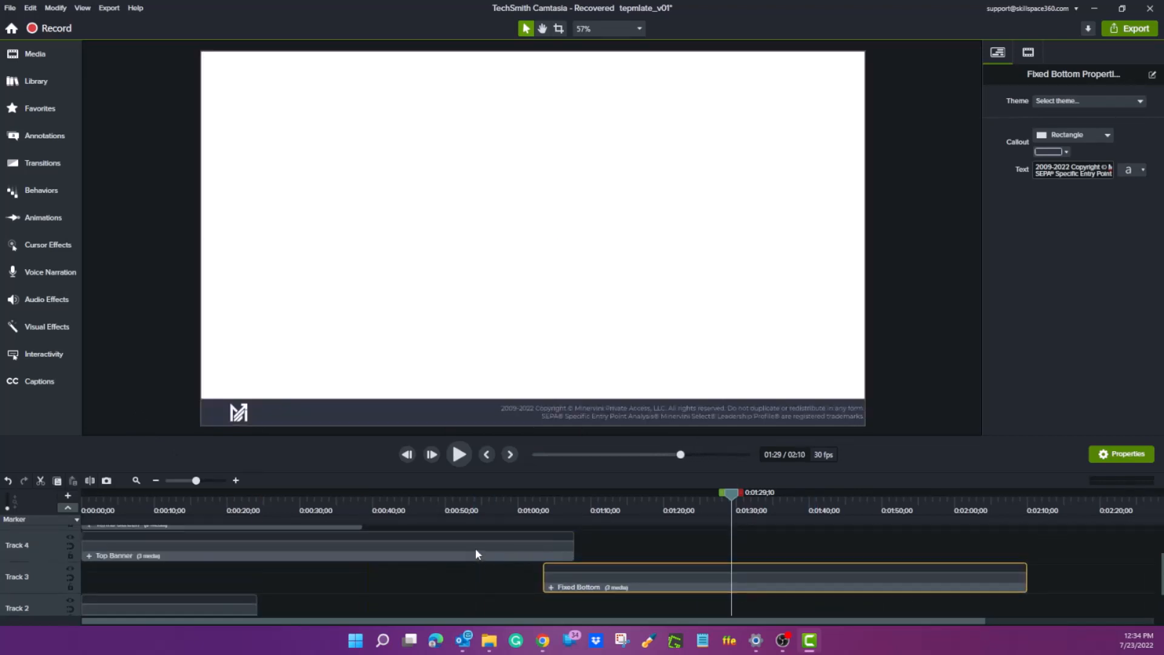
{"action": "left_click_drag", "start_coordinate": [476, 550], "coordinate": [924, 540]}
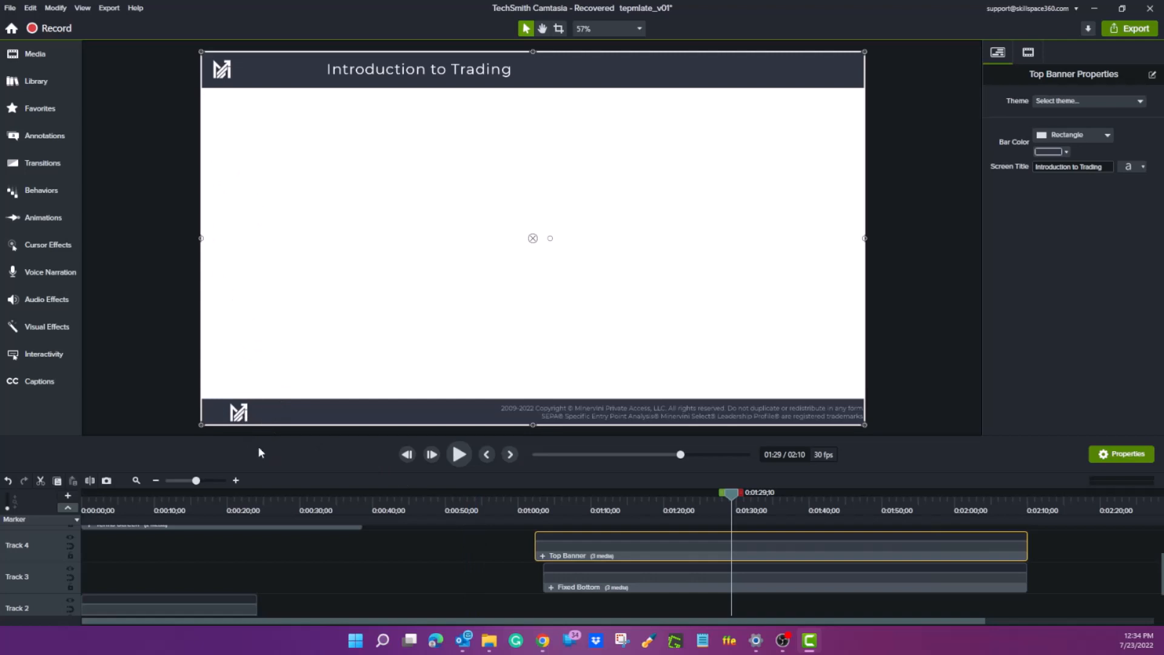
{"action": "left_click_drag", "start_coordinate": [680, 553], "coordinate": [163, 578]}
{"action": "scroll", "coordinate": [388, 578], "scroll_direction": "down", "scroll_amount": 1}
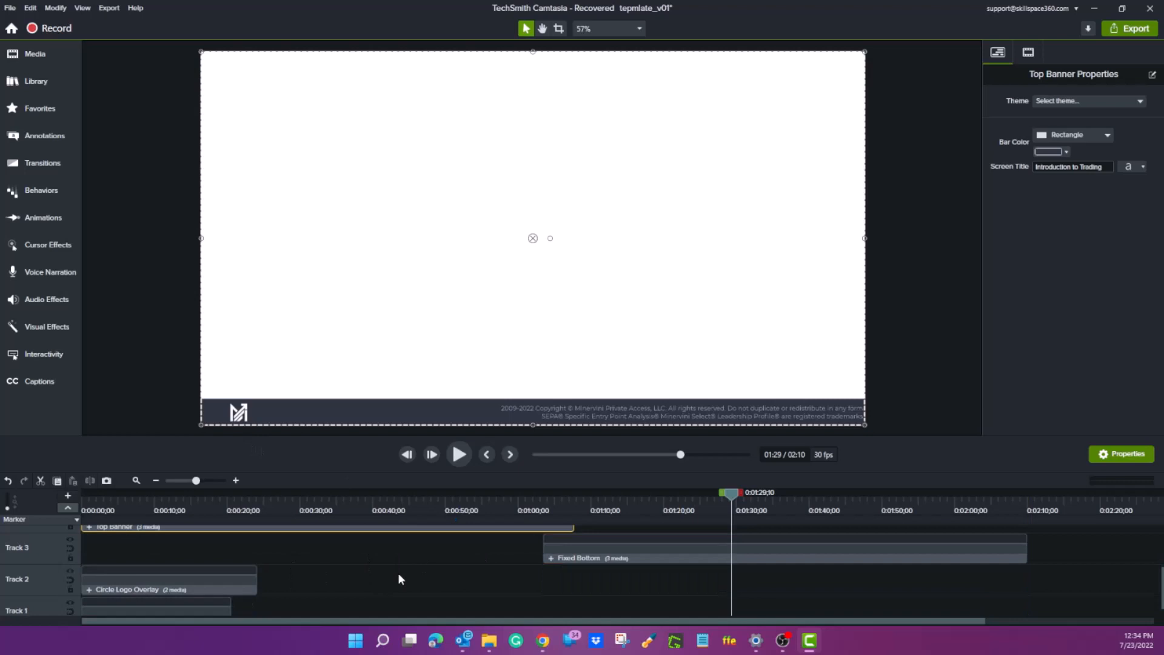
- Return the Fixed Bottom group to the start of Track 3, and preview the Circle Logo Overlay group further along Track 2 at 1:23
{"action": "left_click_drag", "start_coordinate": [332, 577], "coordinate": [782, 581]}
{"action": "left_click", "coordinate": [325, 586]}
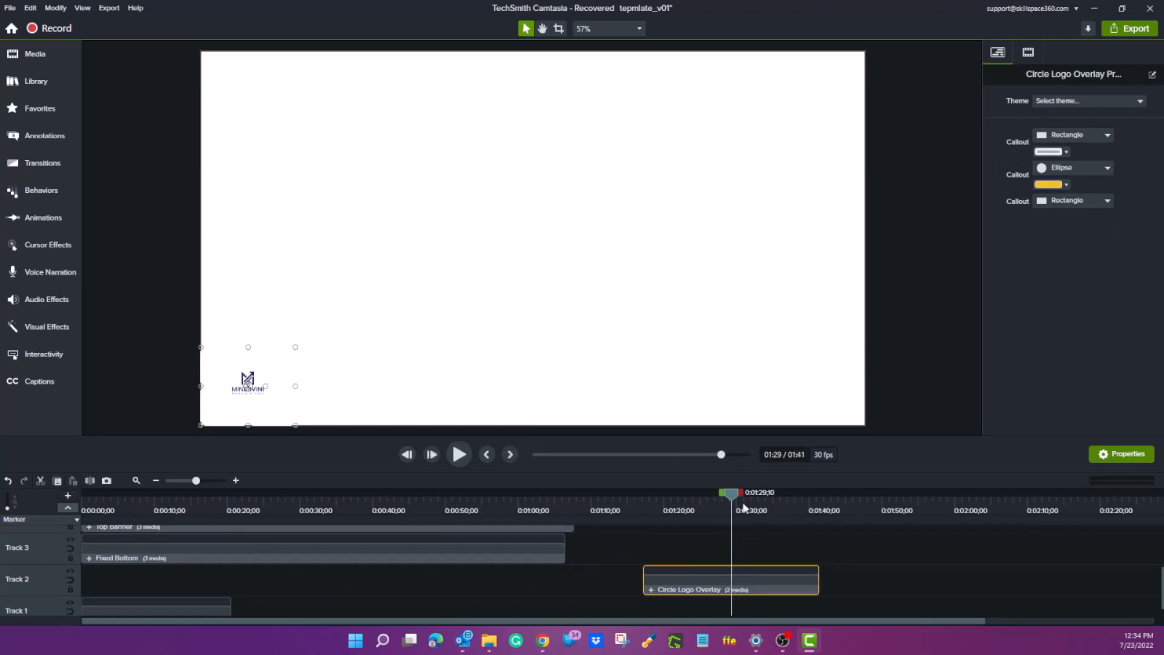
{"action": "left_click_drag", "start_coordinate": [733, 494], "coordinate": [691, 493]}
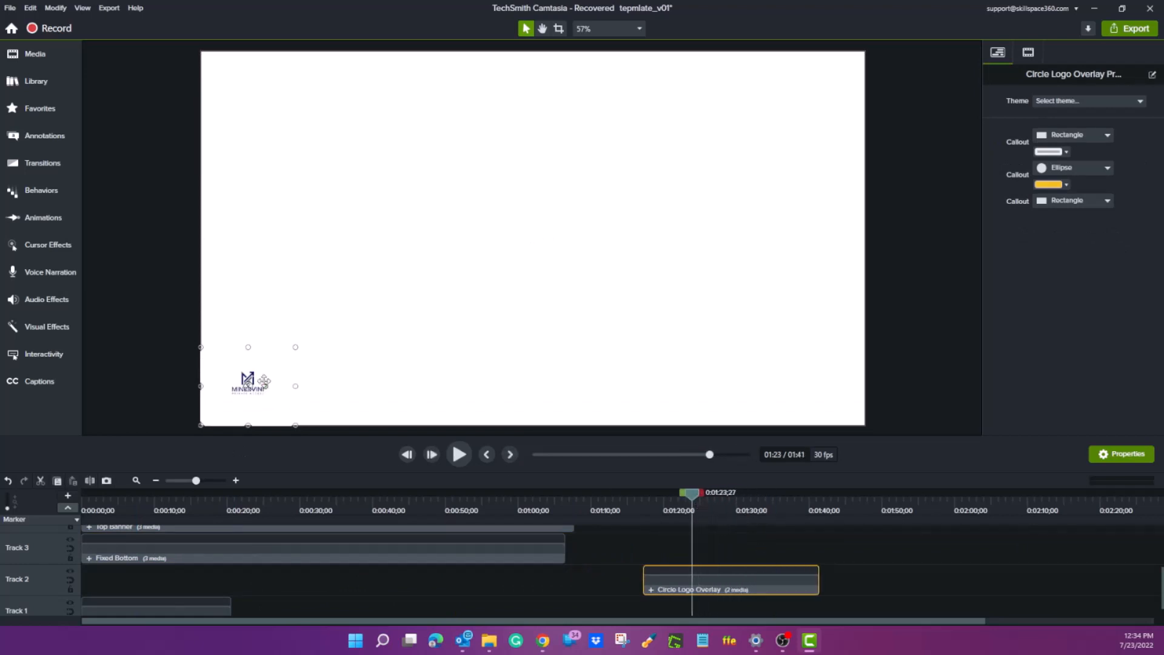
- Change the project's canvas color to black and apply the project settings
{"action": "right_click", "coordinate": [597, 355]}
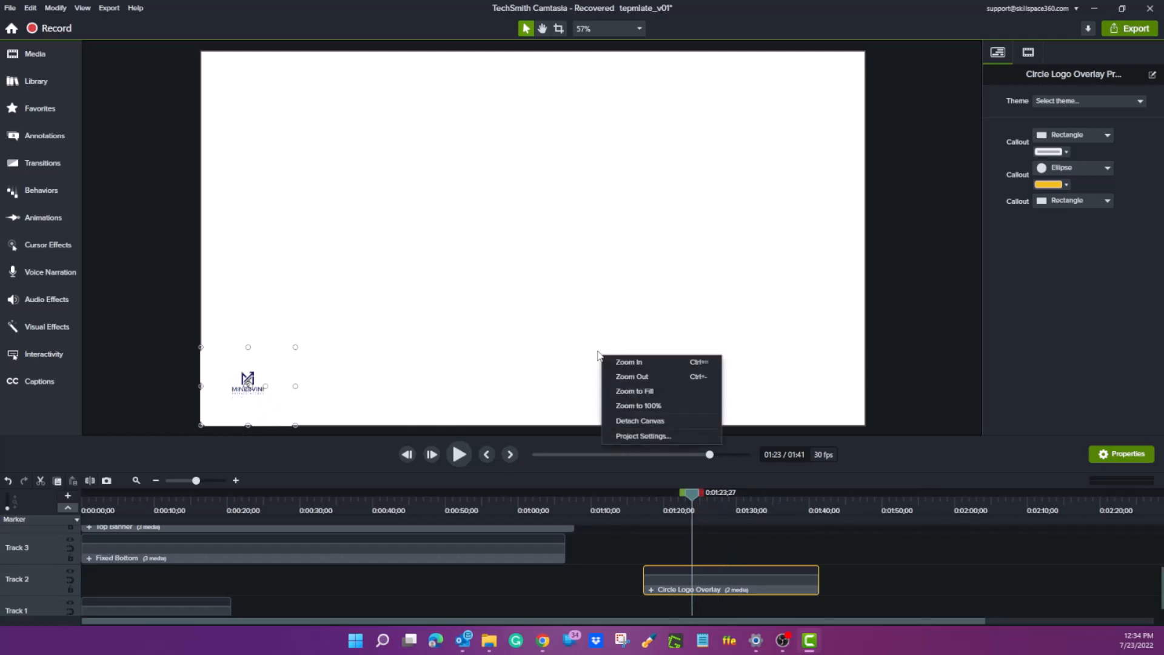
{"action": "left_click", "coordinate": [640, 437]}
{"action": "left_click", "coordinate": [661, 318]}
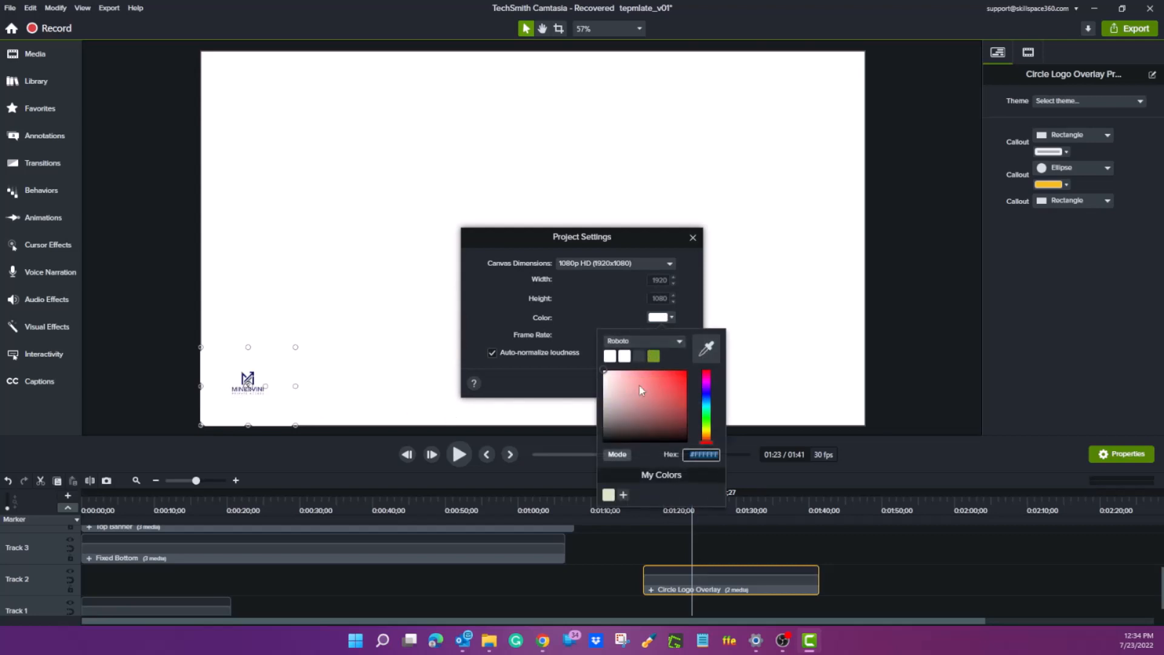
{"action": "left_click_drag", "start_coordinate": [639, 384], "coordinate": [624, 443]}
{"action": "left_click", "coordinate": [411, 308]}
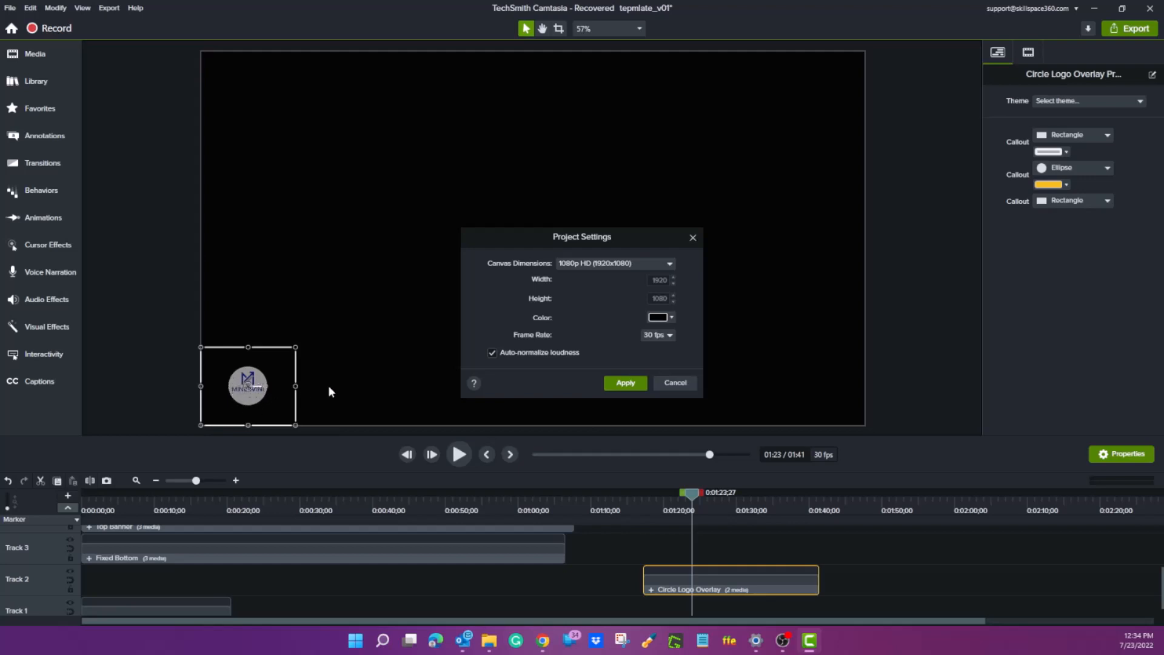
{"action": "left_click", "coordinate": [635, 384]}
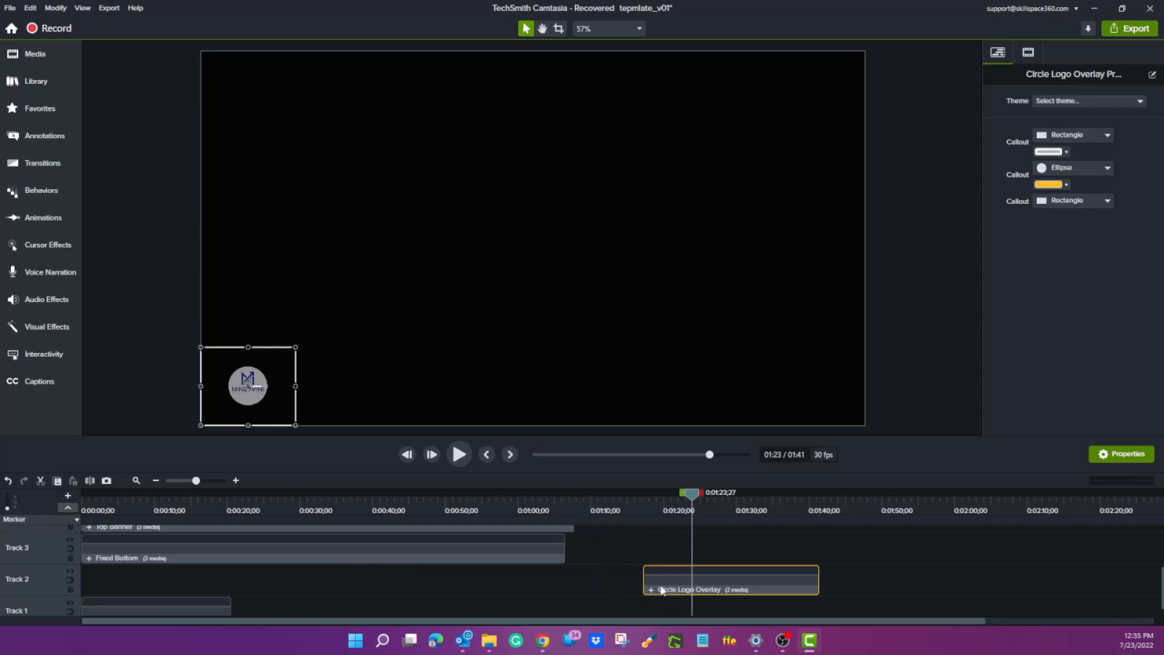
- Return the Circle Logo Overlay group to the start of Track 2, and move the Blue Button group onto Track 2 at the playhead
{"action": "left_click_drag", "start_coordinate": [669, 567], "coordinate": [725, 582]}
{"action": "scroll", "coordinate": [494, 586], "scroll_direction": "down", "scroll_amount": 1}
{"action": "left_click", "coordinate": [799, 395]}
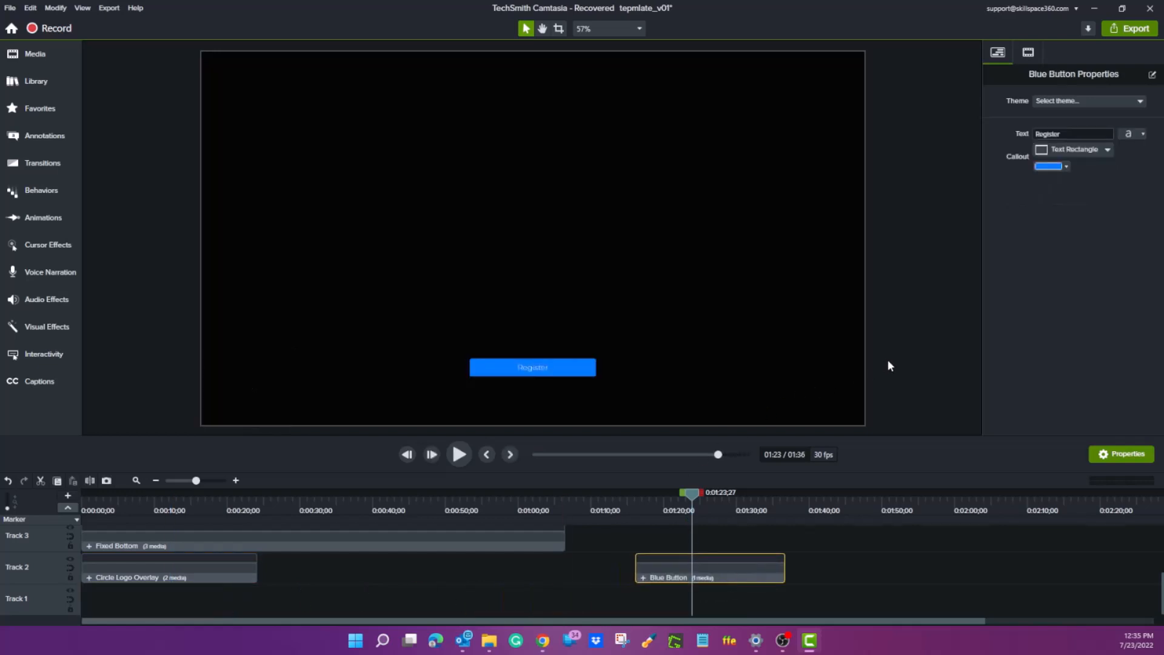
- Set the Blue Button group's text to "Don't forget" and deselect the group
{"action": "left_click", "coordinate": [577, 373]}
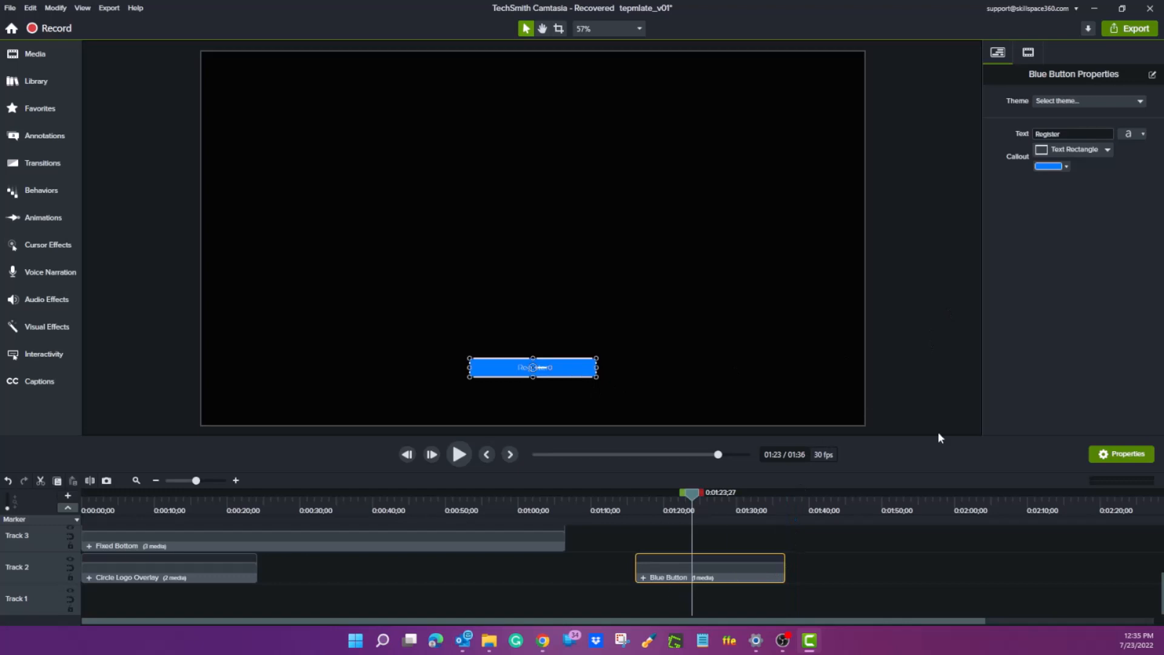
{"action": "left_click", "coordinate": [1057, 166]}
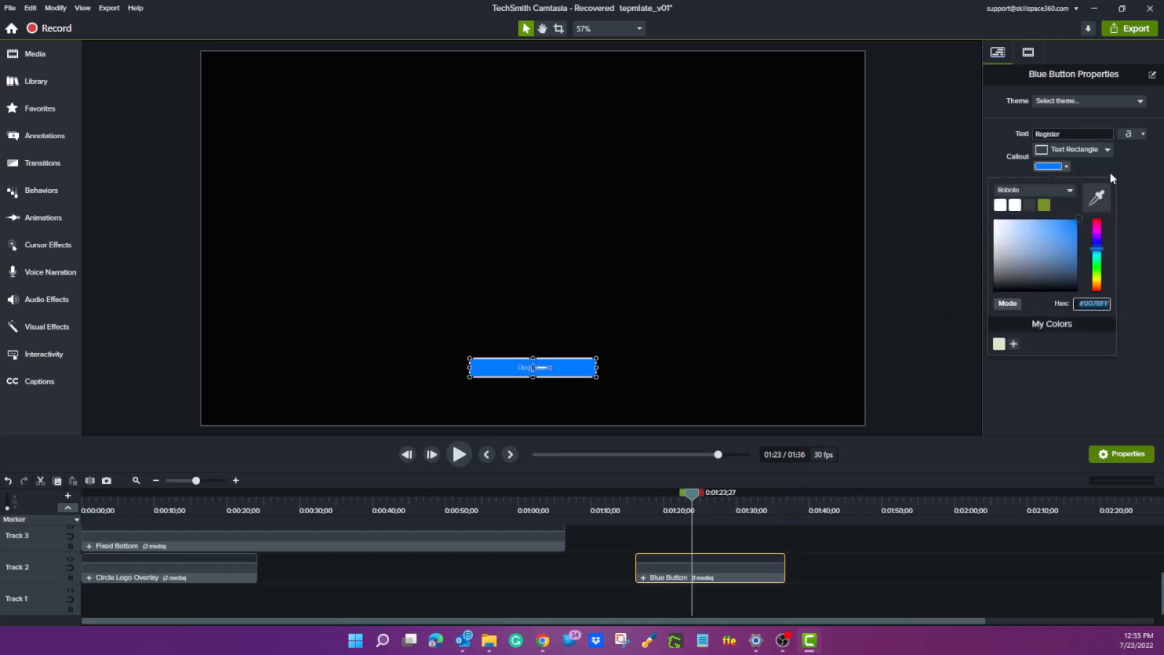
{"action": "left_click", "coordinate": [1130, 184]}
{"action": "left_click", "coordinate": [1088, 132]}
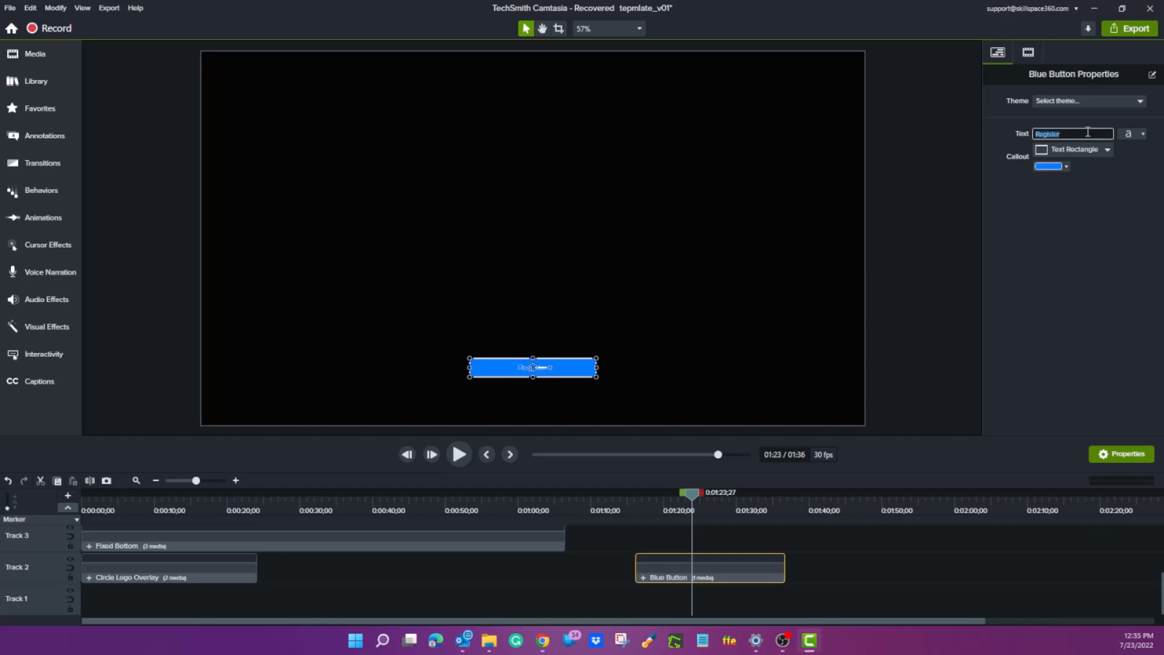
{"action": "type", "text": "Don't forget"}
{"action": "left_click", "coordinate": [1079, 219]}
{"action": "left_click", "coordinate": [825, 349]}
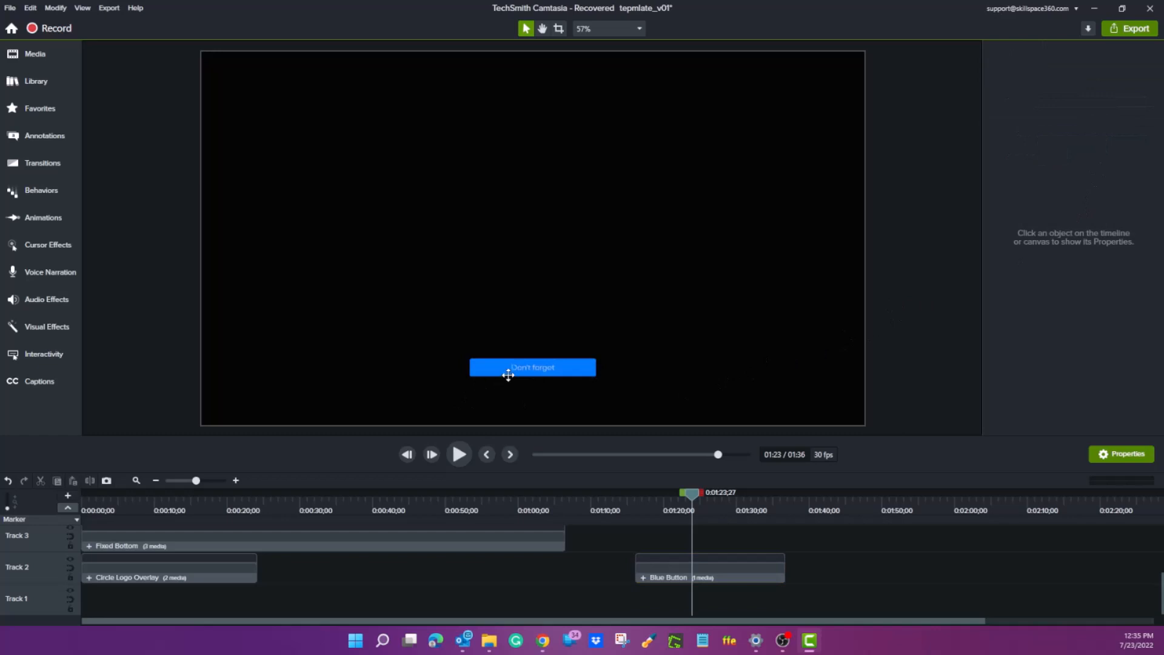
- Inspect the contents of the Blue Button group, return to the main timeline and move the button slightly up and left on the canvas
{"action": "double_click", "coordinate": [559, 366]}
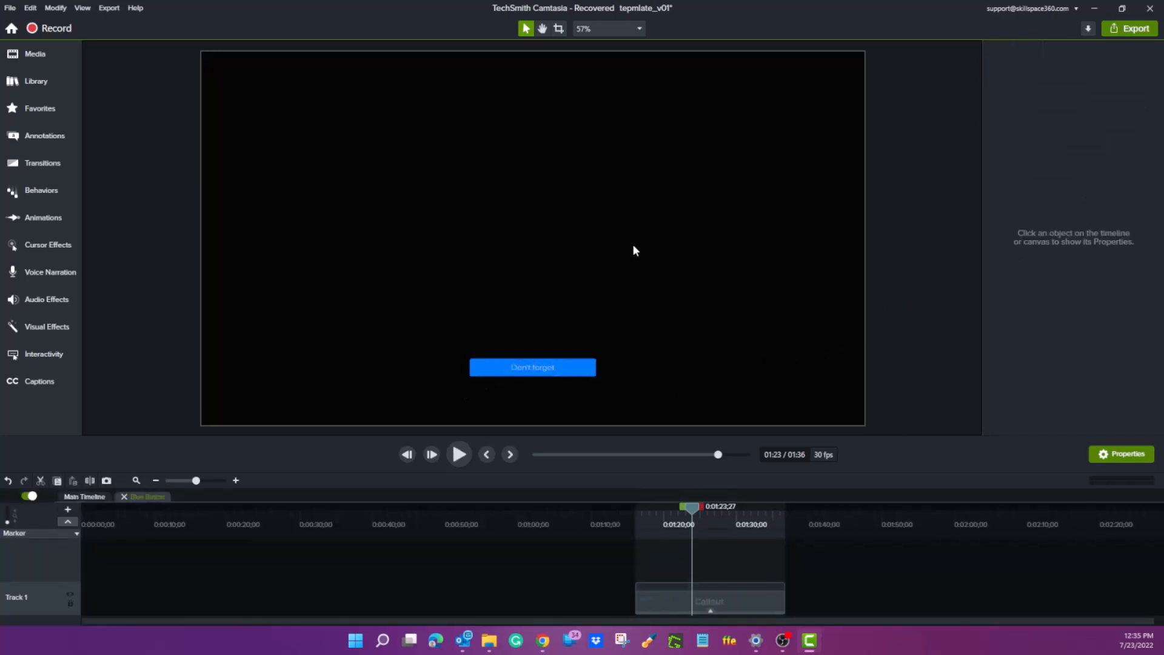
{"action": "left_click", "coordinate": [124, 496]}
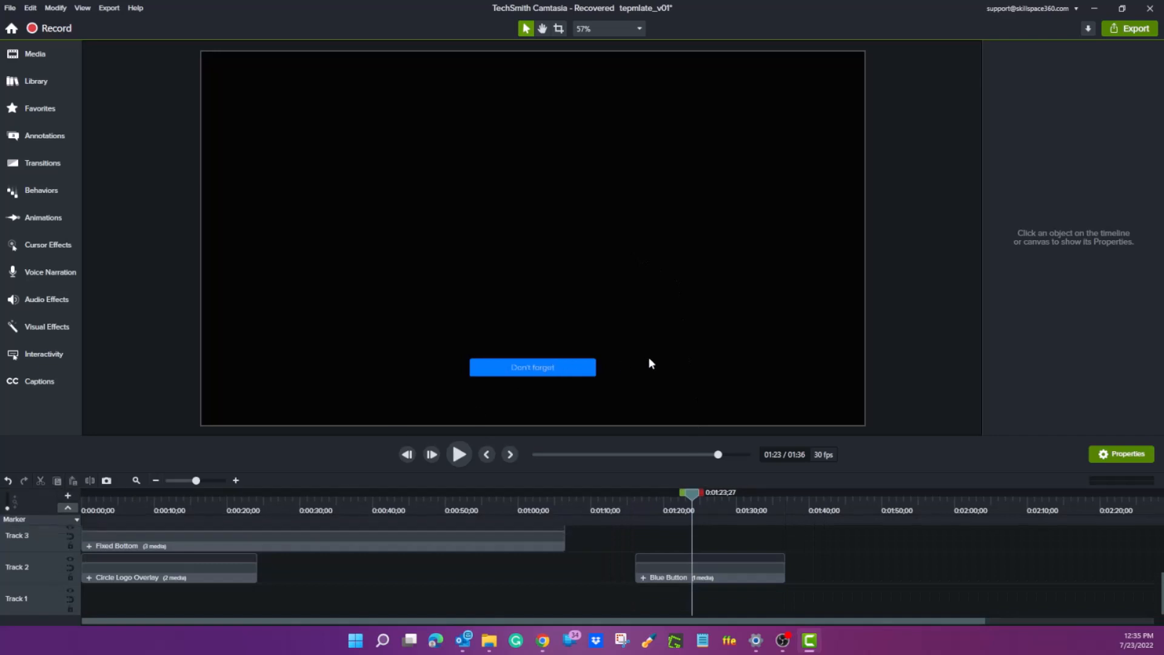
{"action": "left_click_drag", "start_coordinate": [564, 366], "coordinate": [502, 315]}
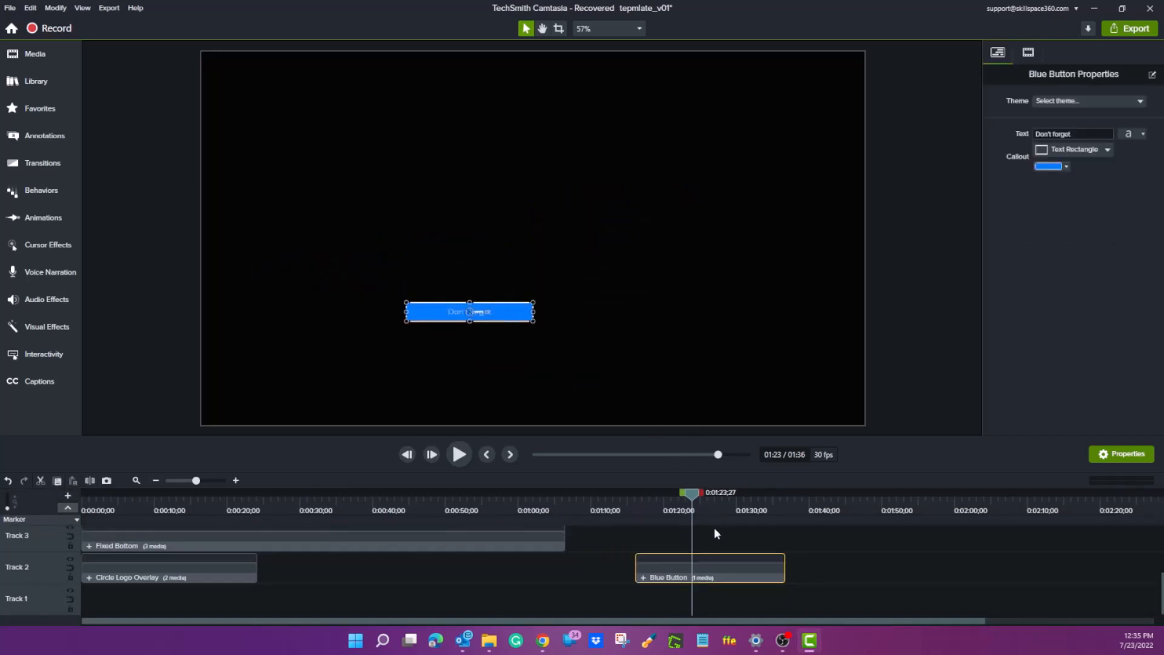
- Move the Blue Button group to the start of Track 1, deselect it and enlarge the timeline area to show all six tracks
{"action": "left_click_drag", "start_coordinate": [723, 575], "coordinate": [131, 619]}
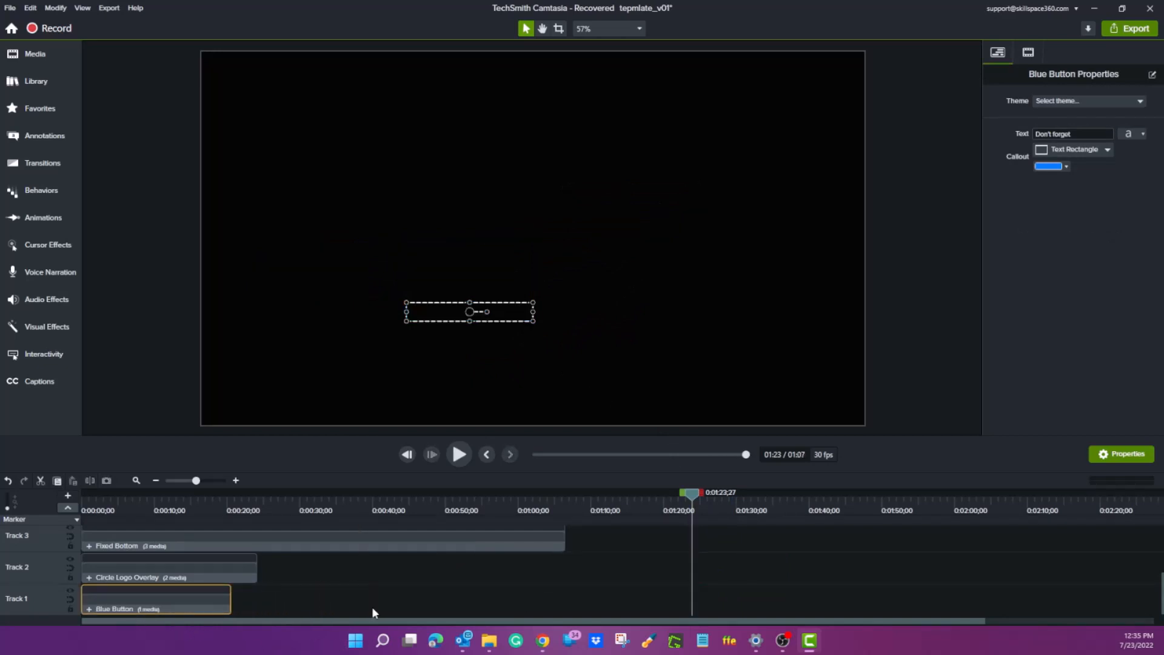
{"action": "left_click", "coordinate": [658, 539]}
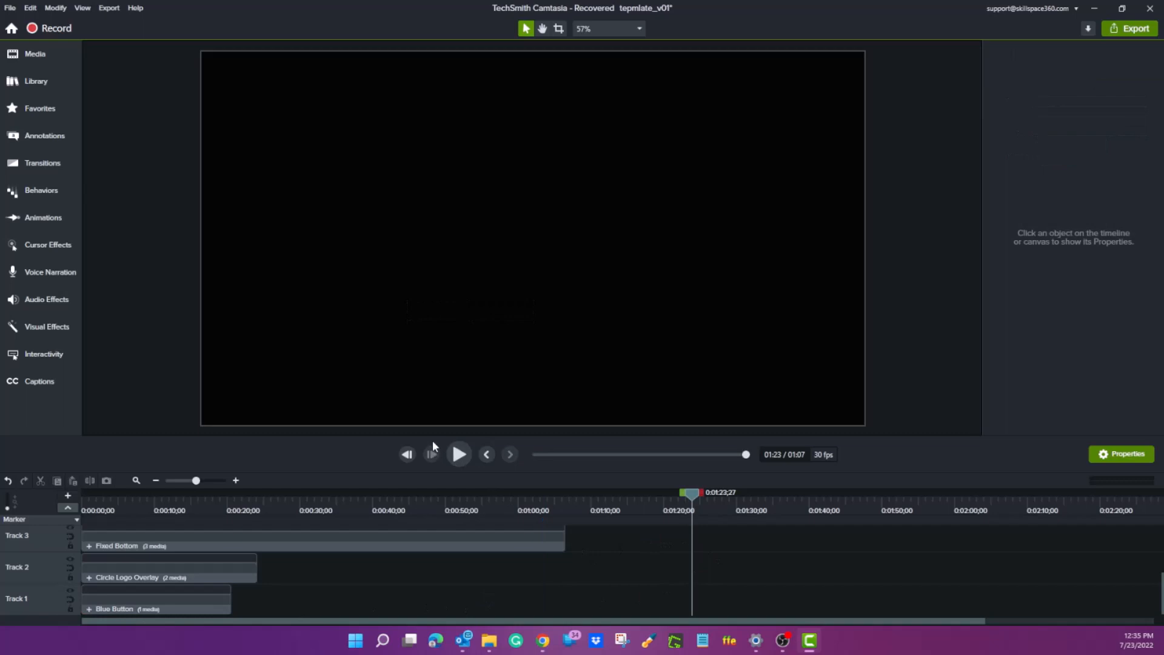
{"action": "left_click_drag", "start_coordinate": [433, 429], "coordinate": [459, 257]}
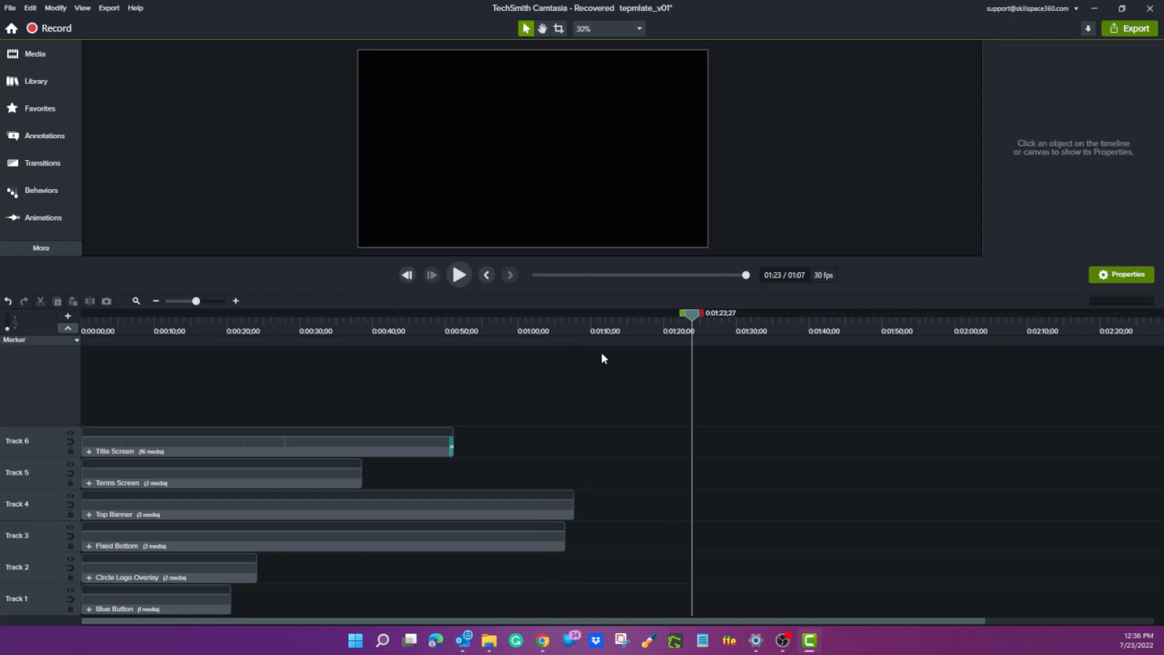
- Show the assets of the Minervini user library, comparing it with the media bin and the list of available libraries
{"action": "left_click", "coordinate": [37, 82]}
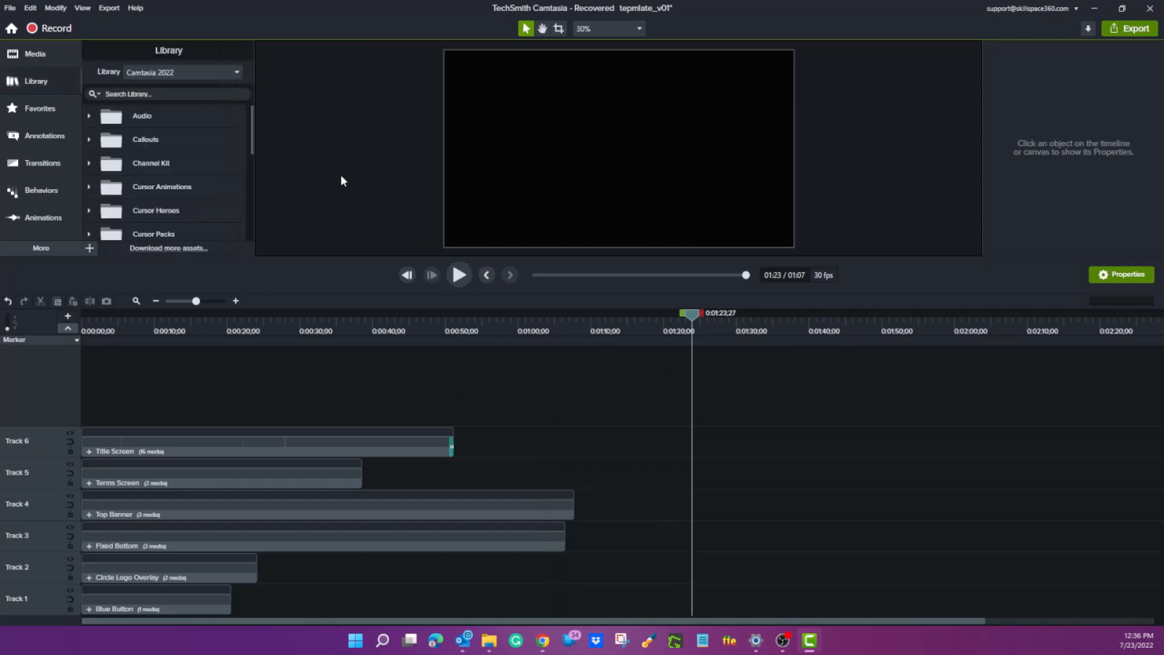
{"action": "left_click", "coordinate": [231, 71]}
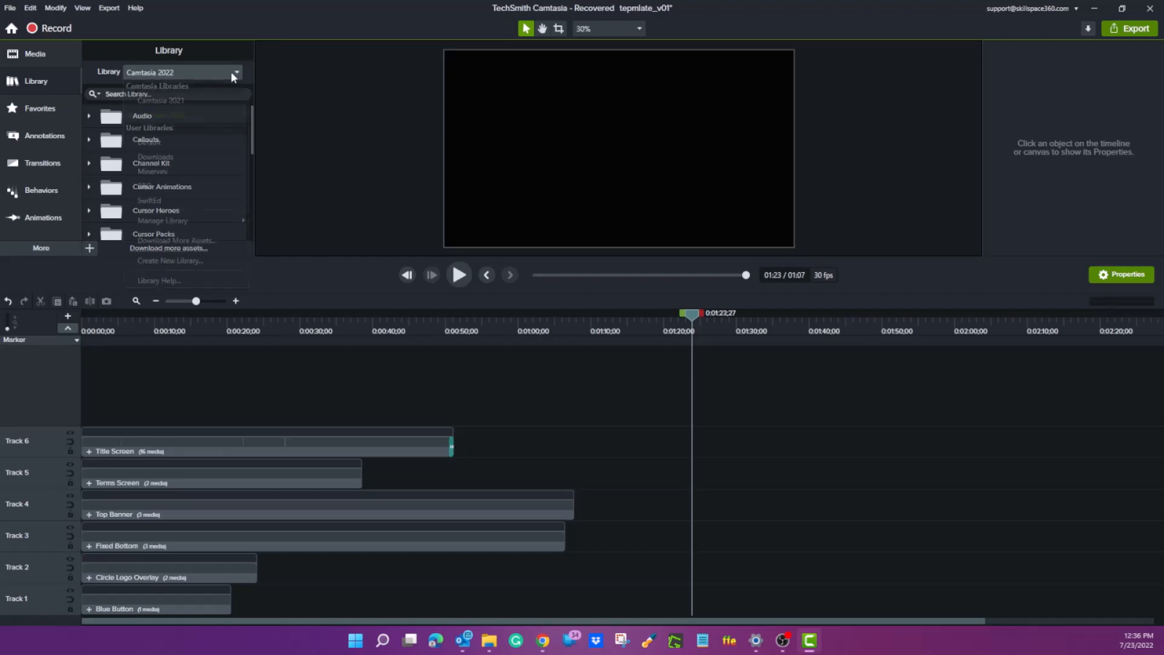
{"action": "left_click", "coordinate": [187, 171]}
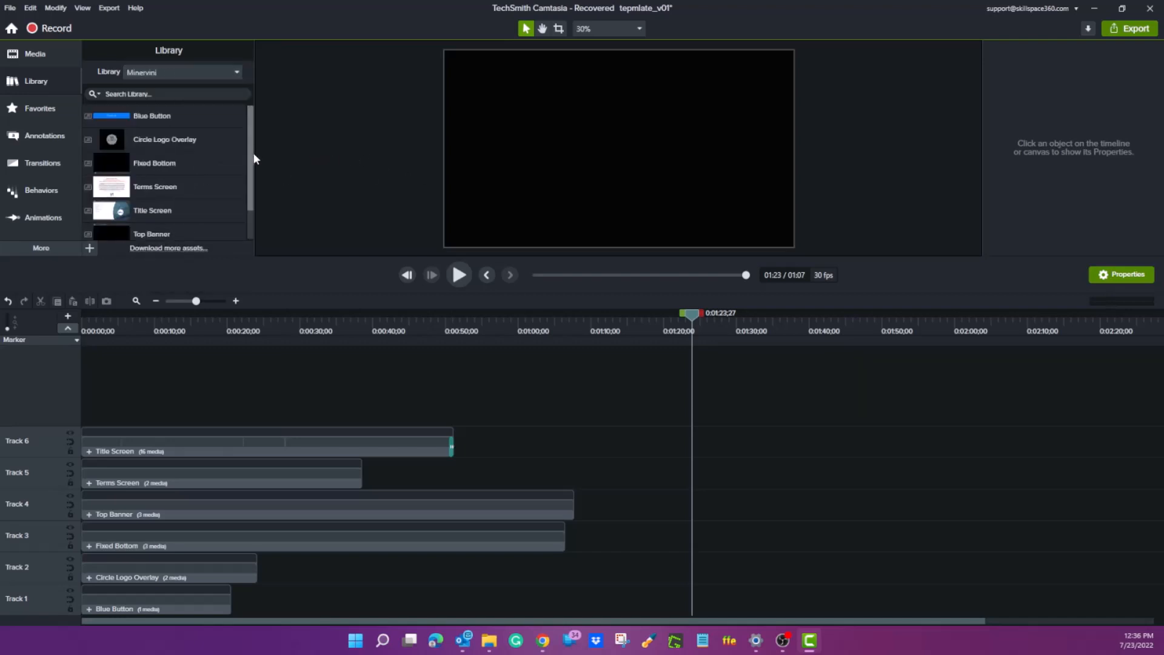
{"action": "left_click", "coordinate": [38, 58]}
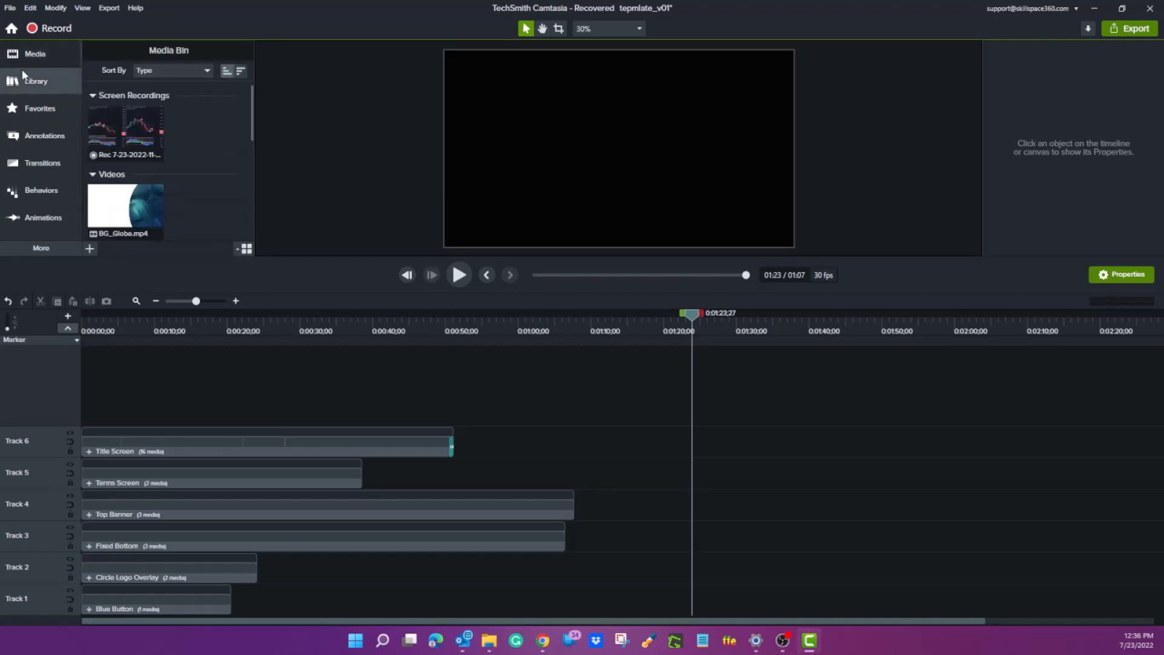
{"action": "left_click", "coordinate": [37, 81]}
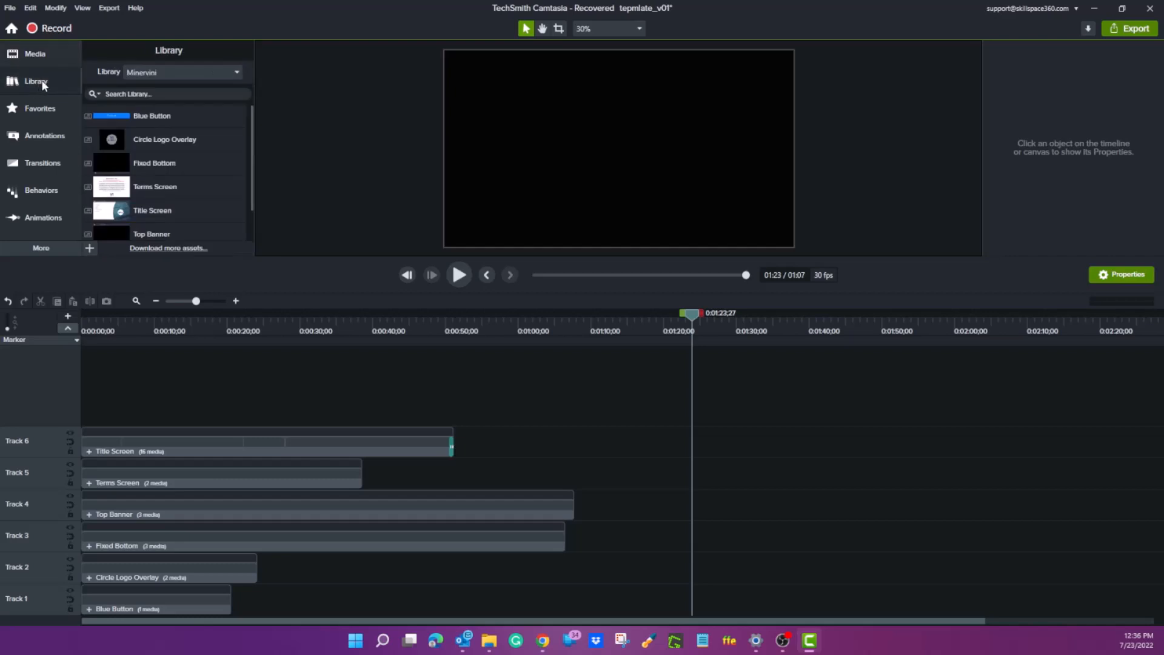
{"action": "left_click", "coordinate": [212, 74]}
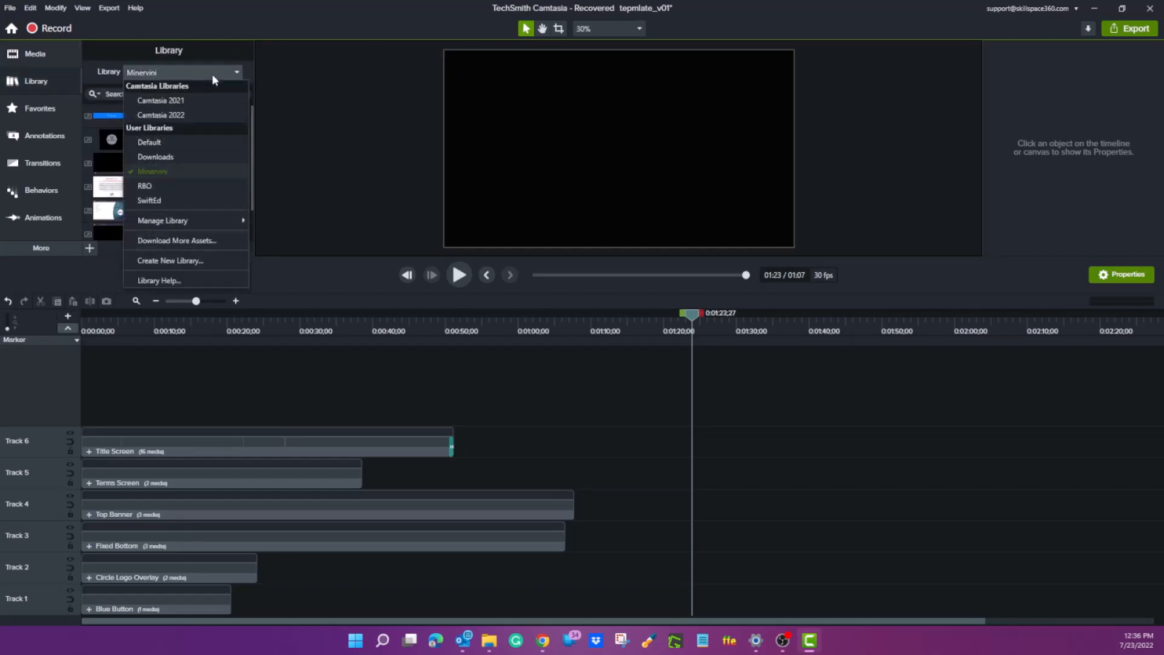
{"action": "left_click", "coordinate": [212, 74]}
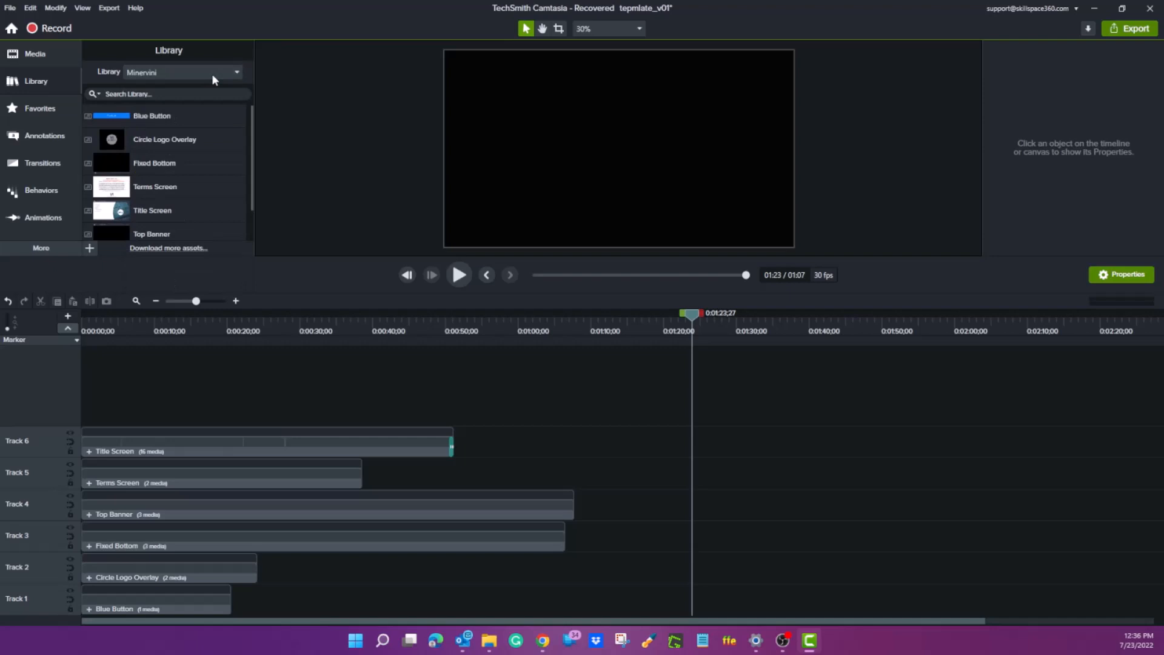
- Place the library's Circle Logo Overlay on Track 6 at about 1:24, preview it at 1:31 and delete it from the timeline
{"action": "left_click", "coordinate": [166, 148]}
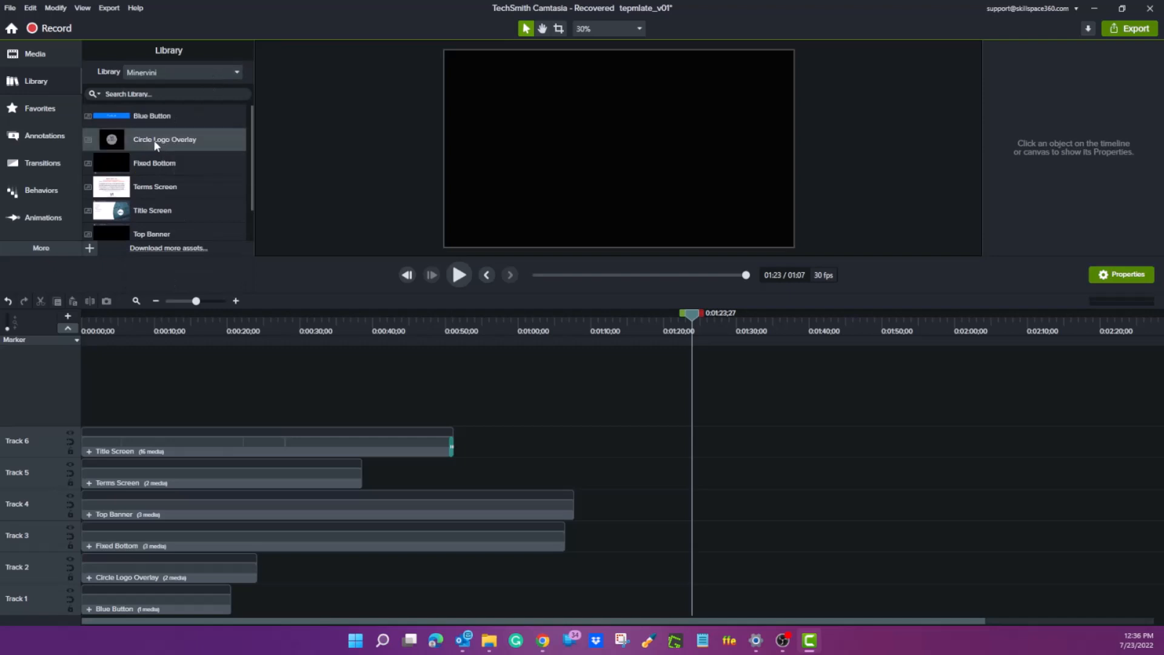
{"action": "left_click_drag", "start_coordinate": [154, 140], "coordinate": [696, 461]}
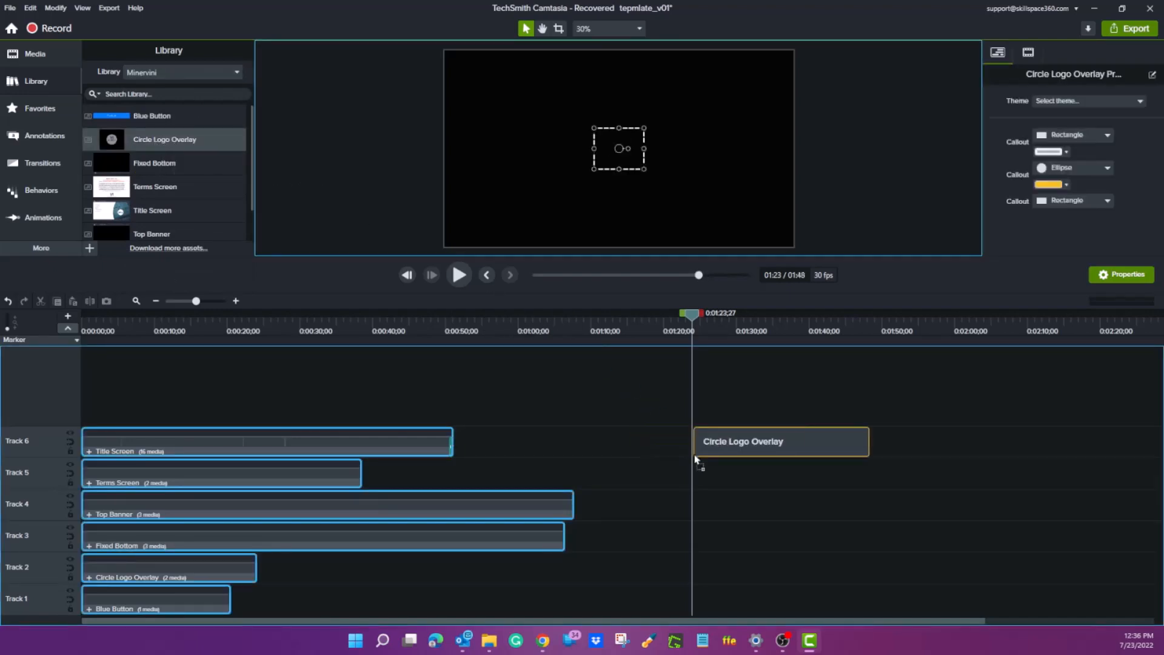
{"action": "left_click", "coordinate": [743, 329]}
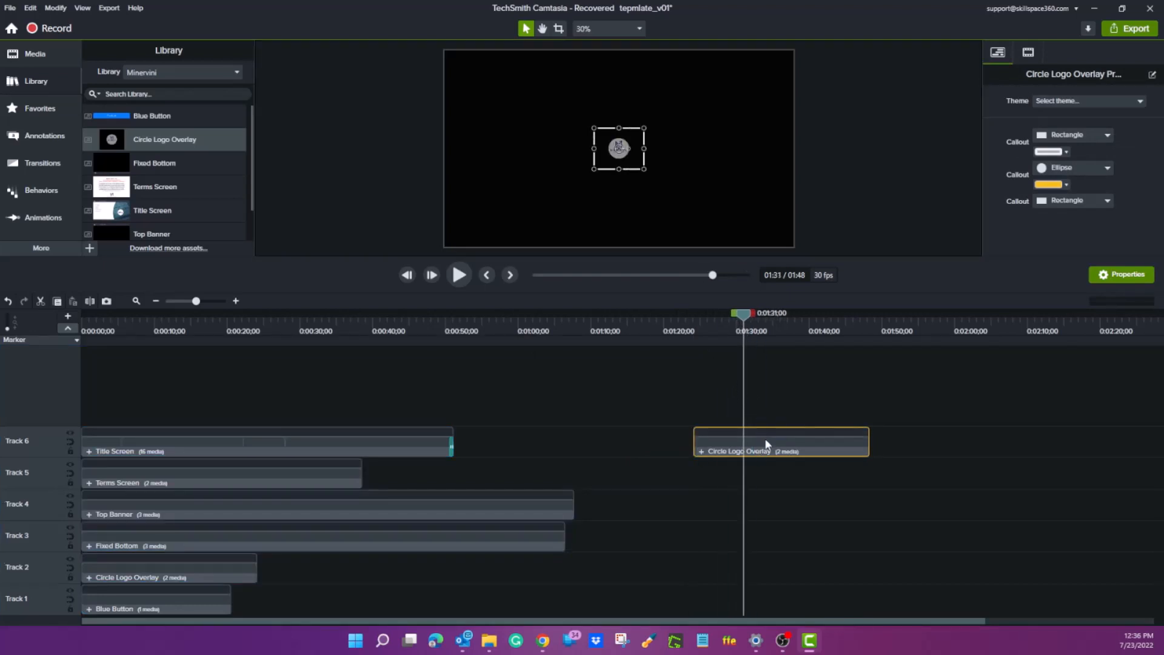
{"action": "key", "text": "Delete"}
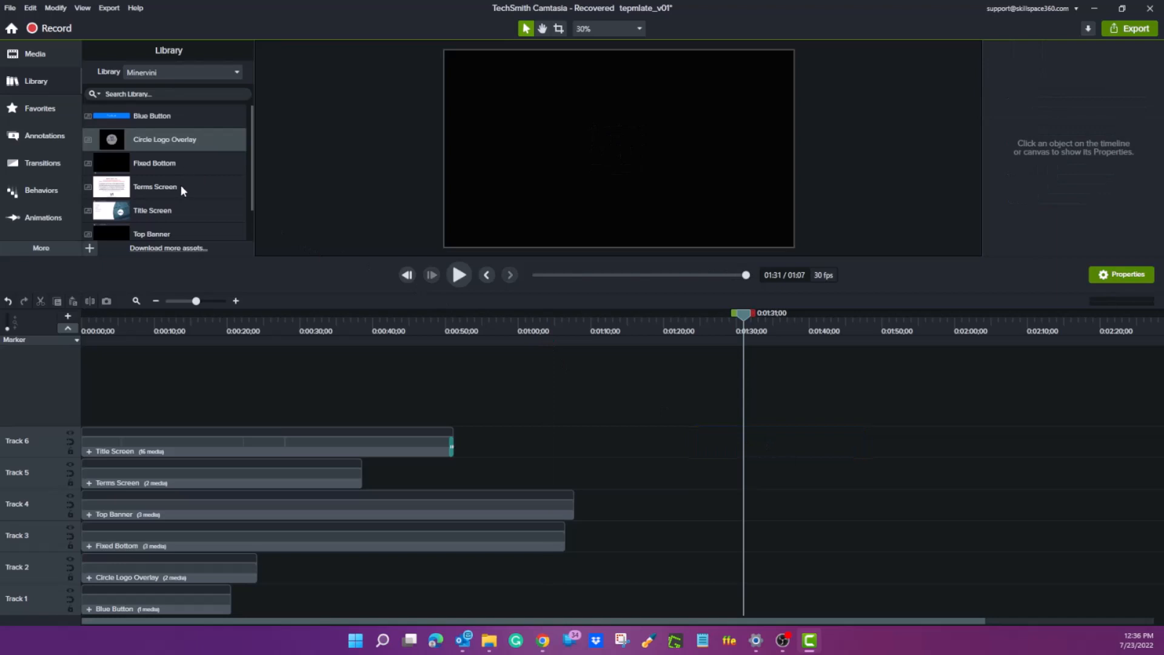
- Place the library's Terms Screen asset on the empty stretch of Track 6 at about 1:23
{"action": "left_click", "coordinate": [167, 189]}
{"action": "left_click_drag", "start_coordinate": [154, 184], "coordinate": [691, 452]}
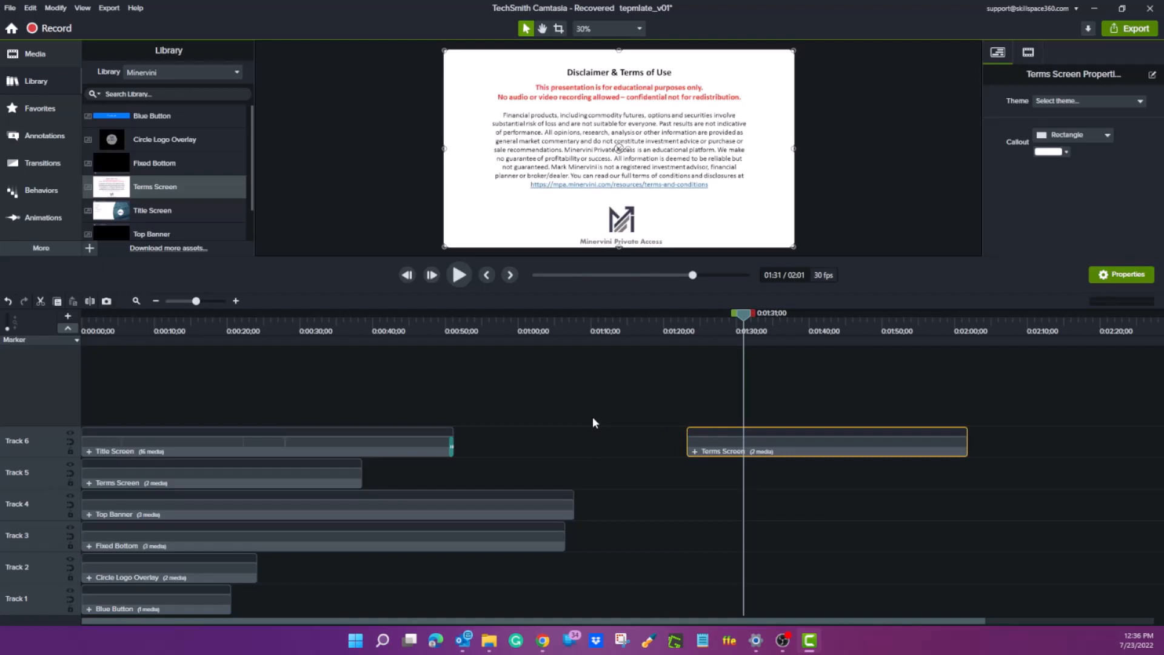
- Add the Title Screen group on Track 6 to the Minervini library as "Title Screen (1)", using the canvas size
{"action": "left_click", "coordinate": [354, 333]}
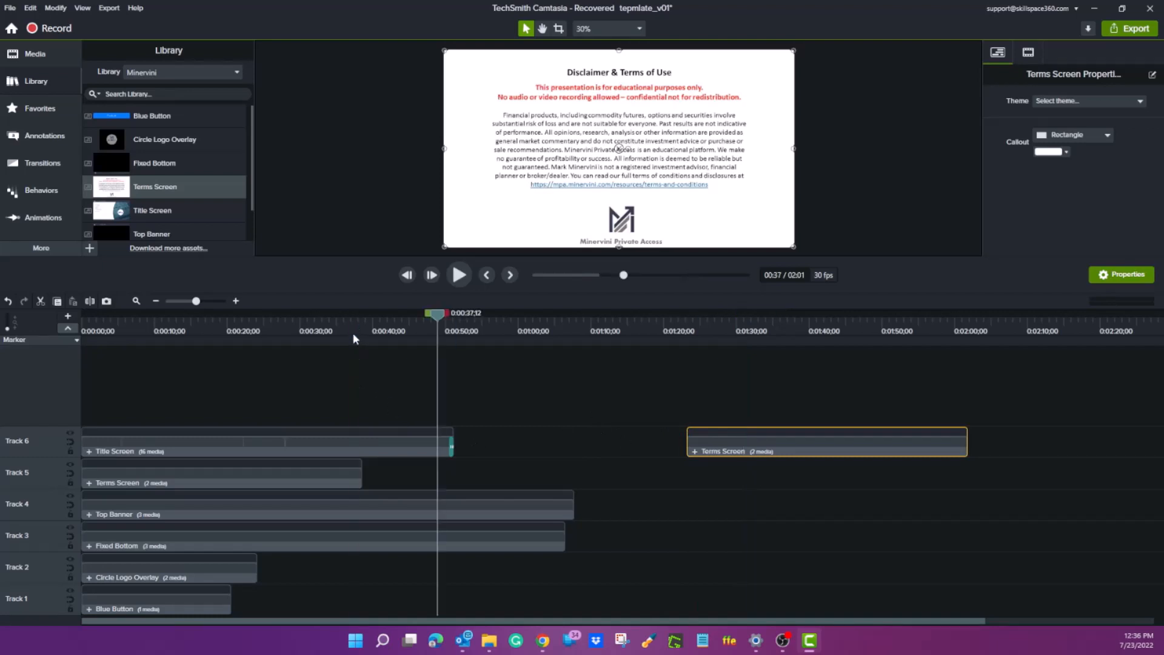
{"action": "left_click", "coordinate": [379, 438]}
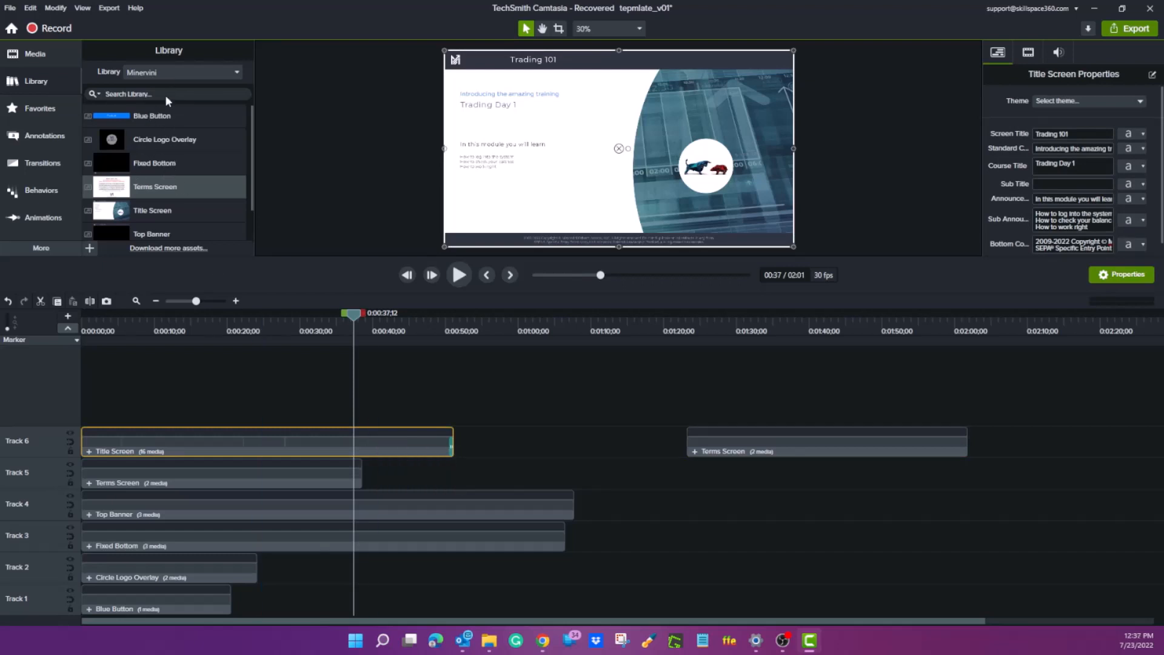
{"action": "right_click", "coordinate": [302, 442]}
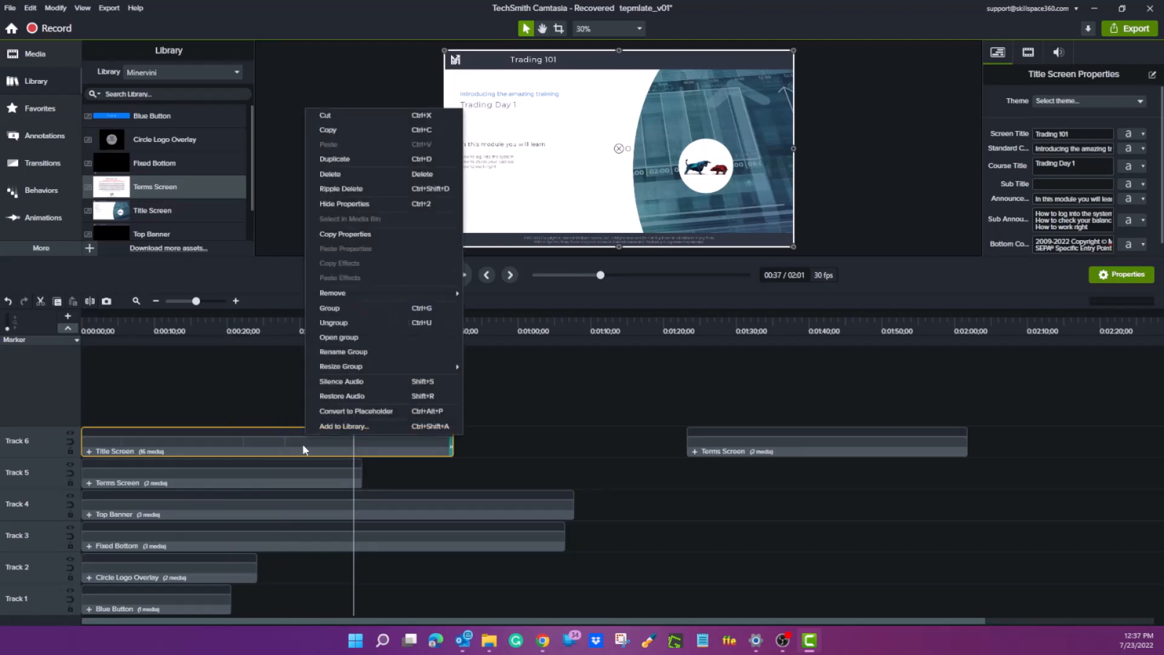
{"action": "left_click", "coordinate": [343, 426]}
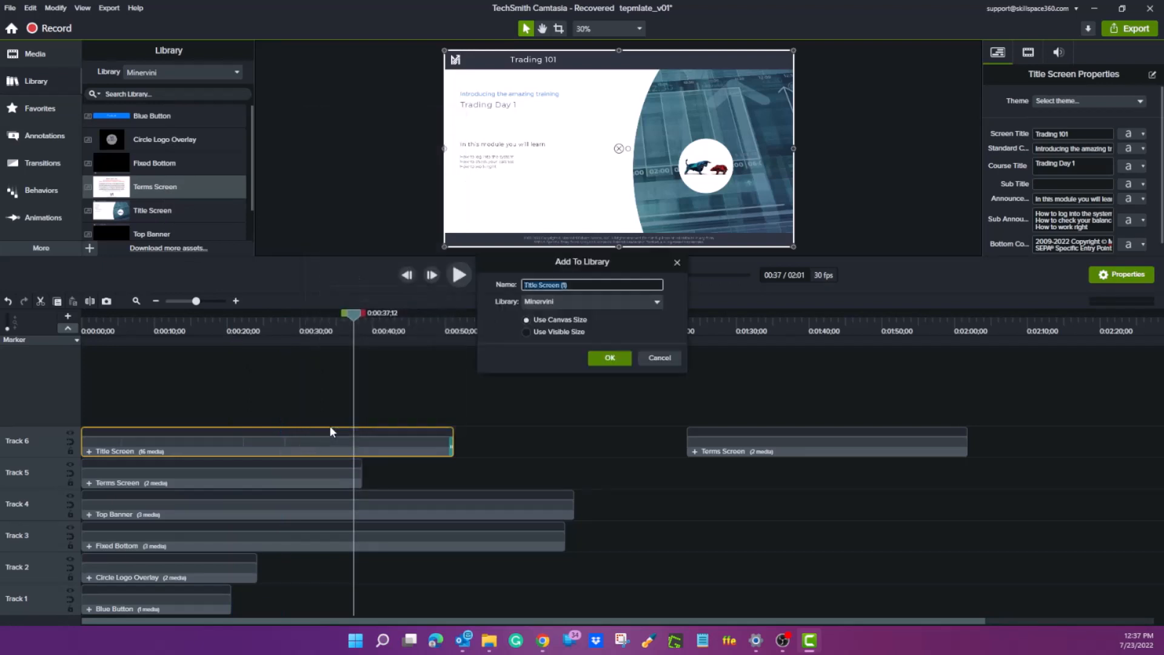
{"action": "left_click", "coordinate": [616, 302]}
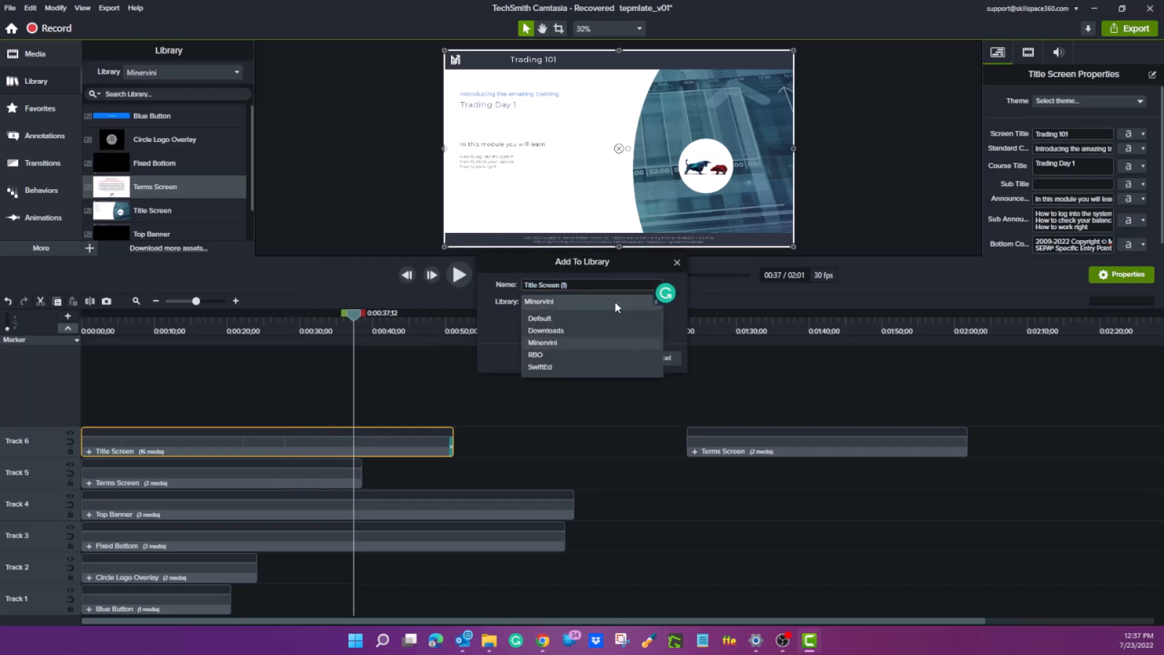
{"action": "left_click", "coordinate": [616, 302]}
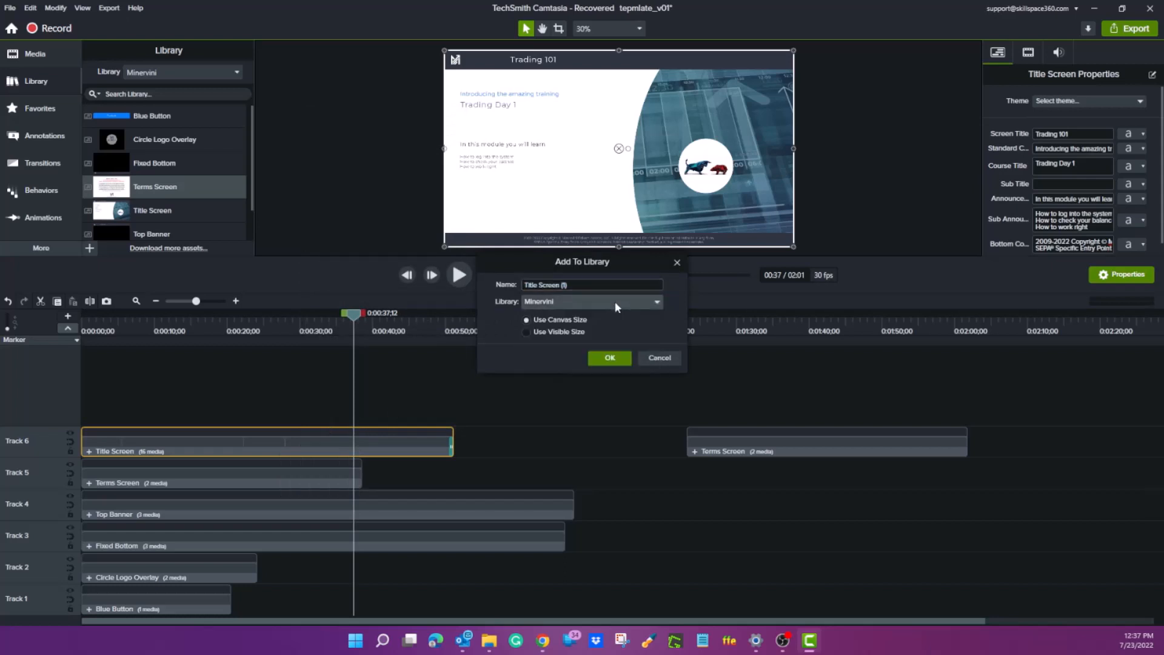
{"action": "left_click", "coordinate": [575, 288]}
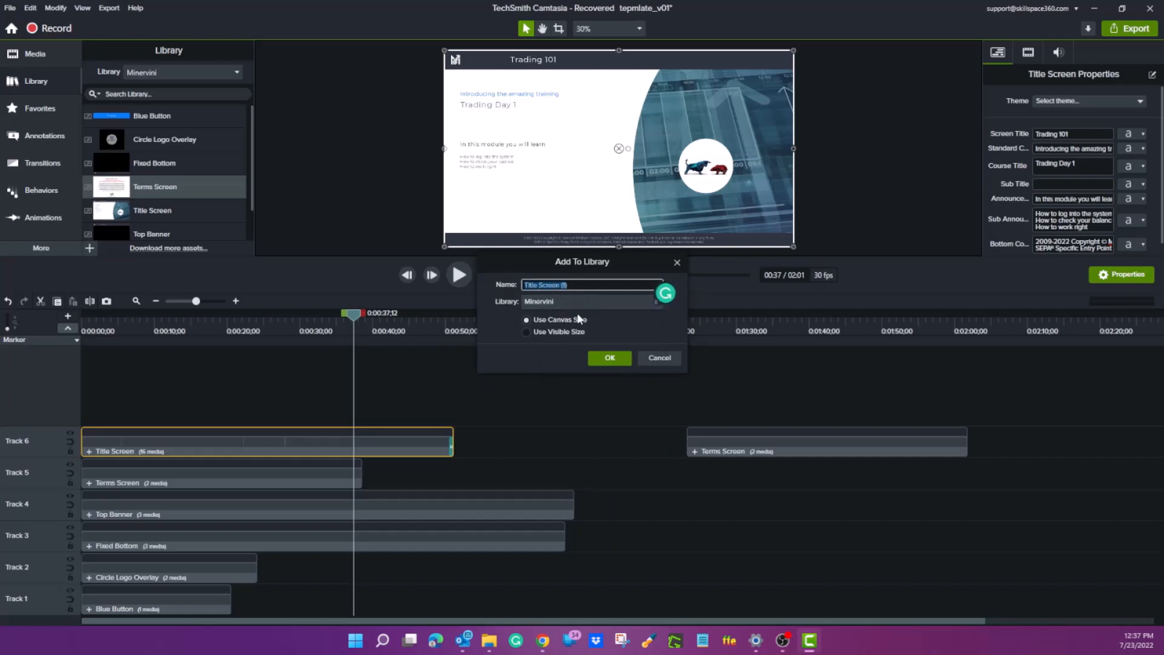
{"action": "left_click", "coordinate": [608, 361]}
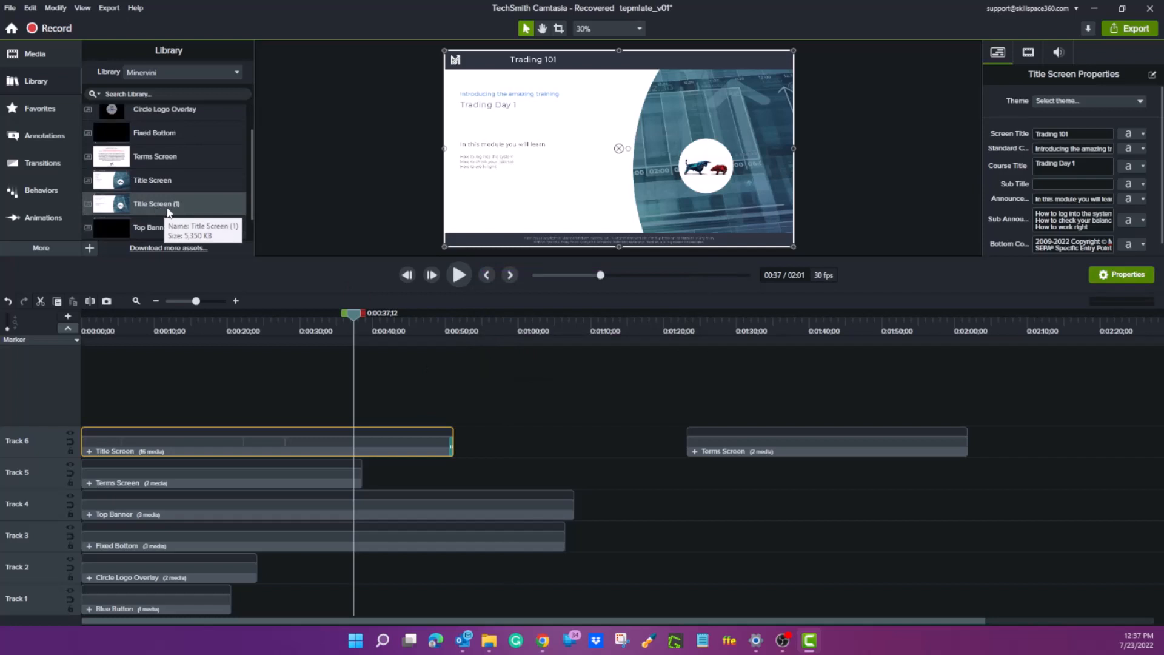
- Delete the duplicate "Title Screen (1)" asset from the Minervini library
{"action": "right_click", "coordinate": [174, 205]}
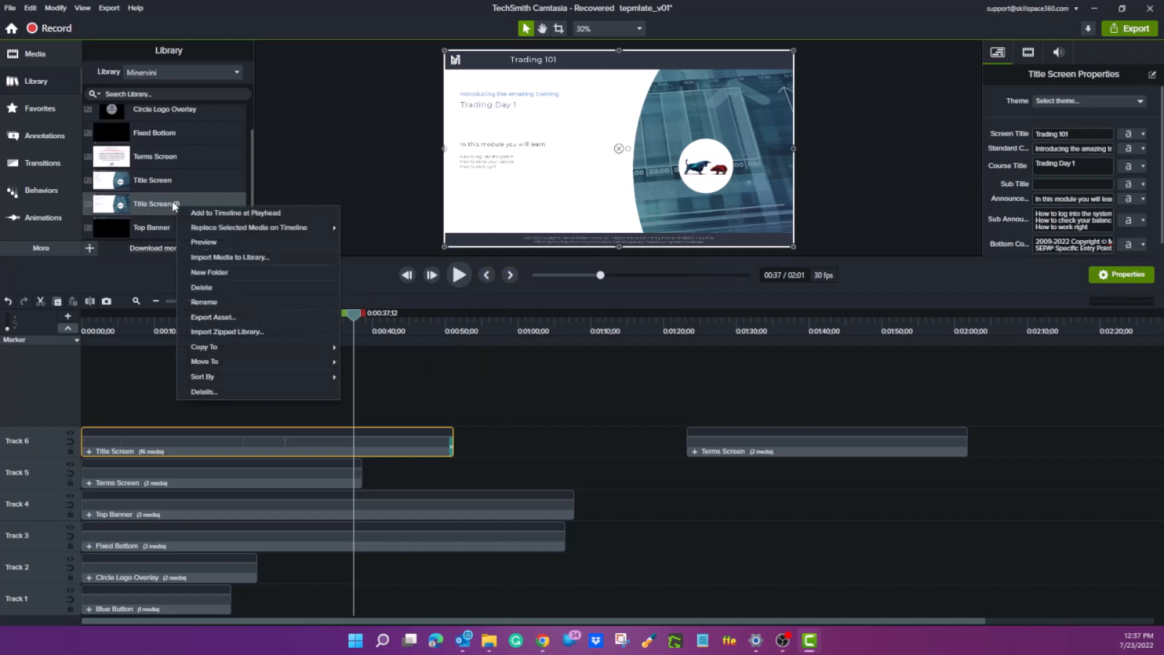
{"action": "left_click", "coordinate": [217, 289]}
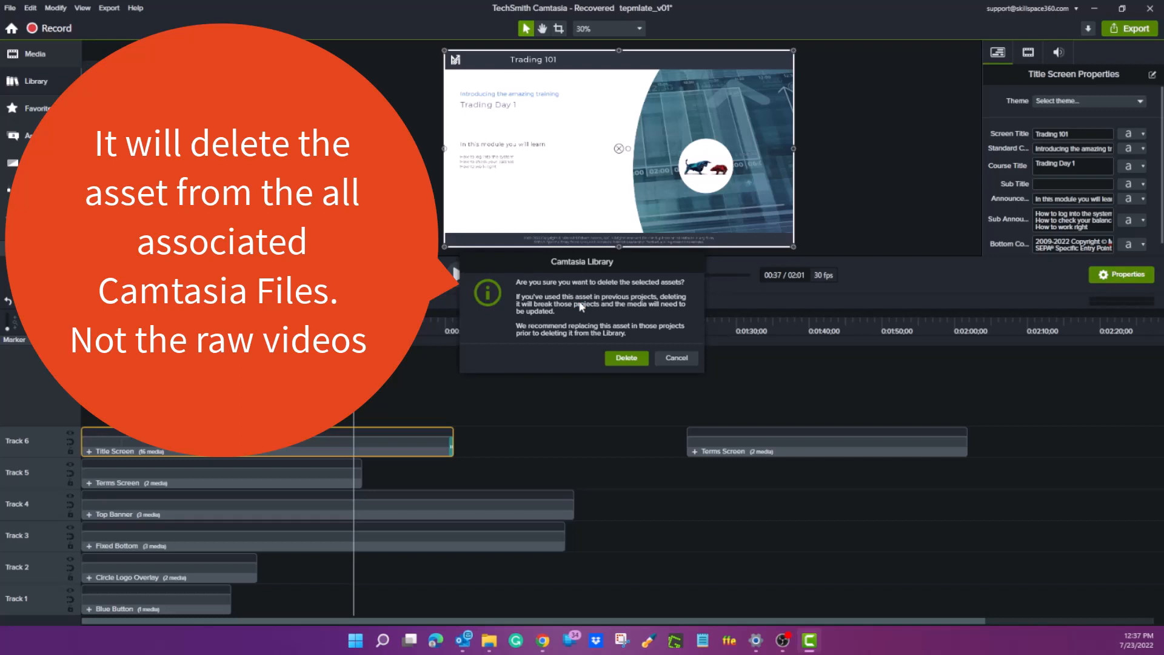
{"action": "left_click", "coordinate": [626, 358]}
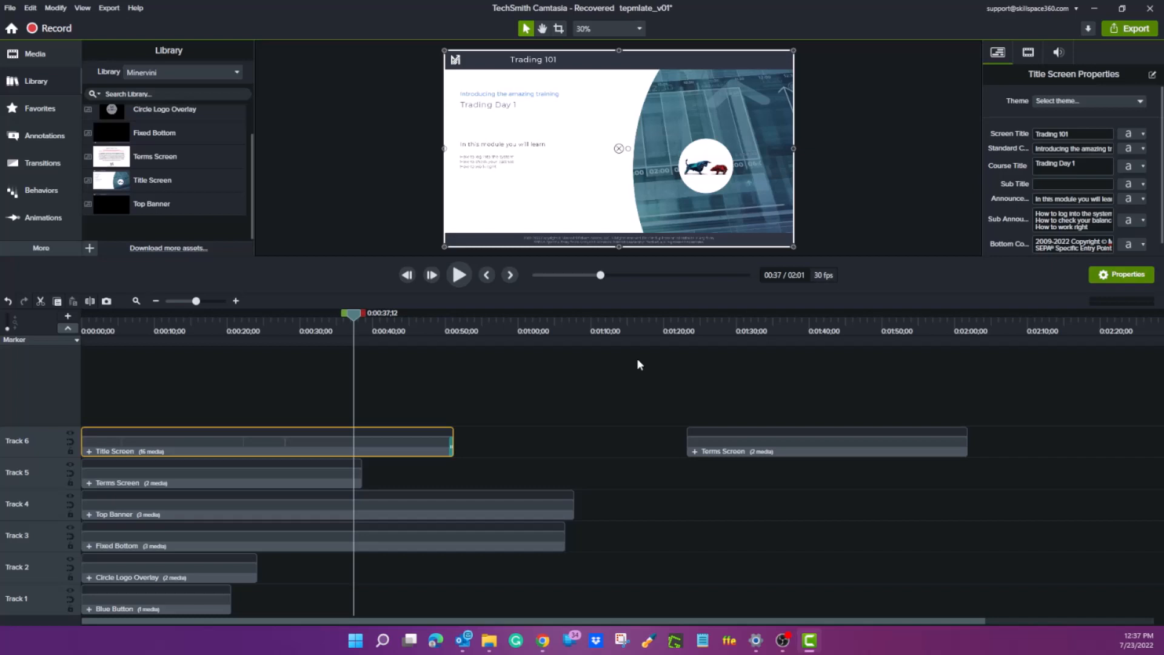
- Move the extra Terms Screen group on Track 6 earlier, to about 1:07, and delete it from the timeline
{"action": "left_click", "coordinate": [701, 407]}
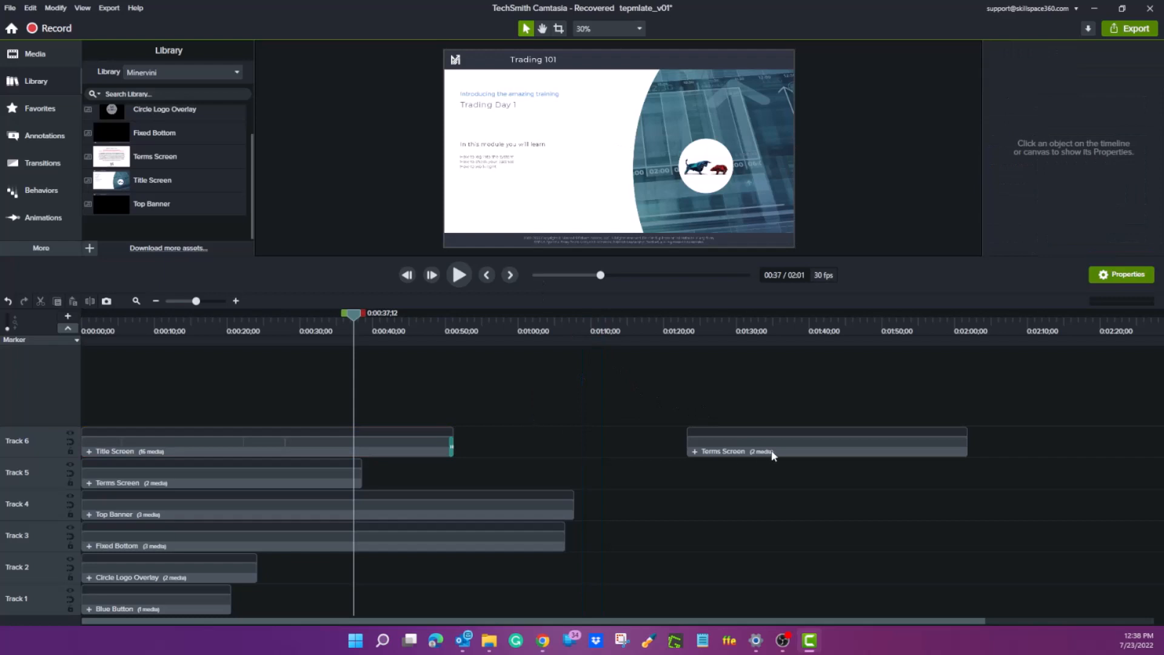
{"action": "left_click_drag", "start_coordinate": [778, 449], "coordinate": [671, 449]}
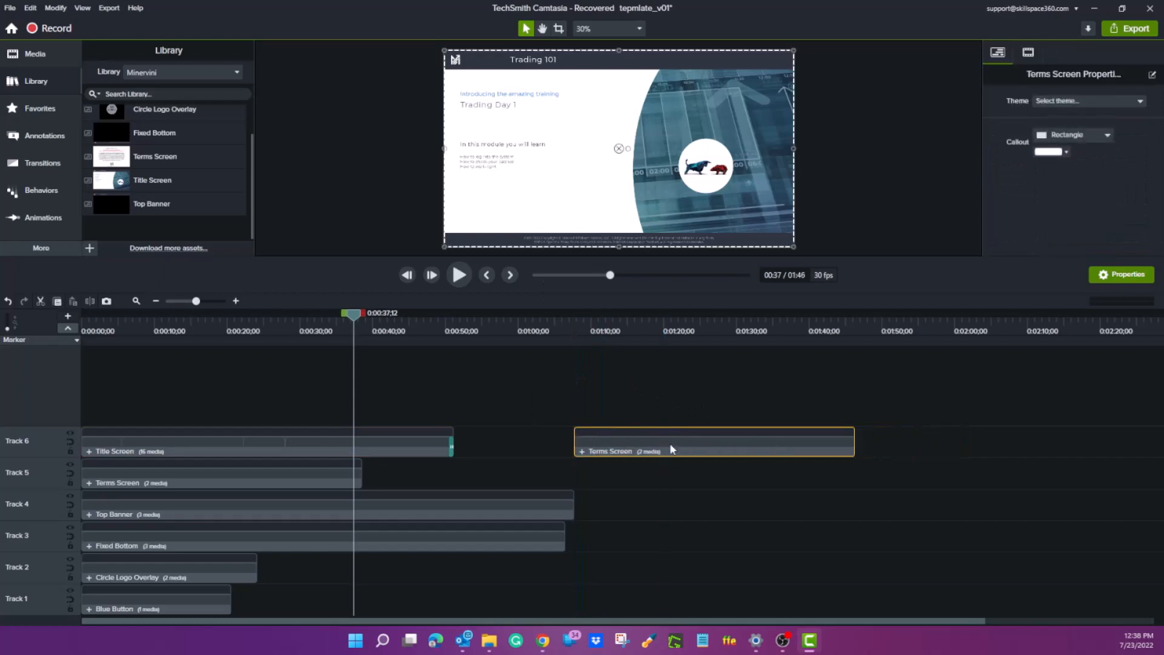
{"action": "left_click", "coordinate": [671, 467]}
{"action": "left_click", "coordinate": [670, 441]}
{"action": "key", "text": "Delete"}
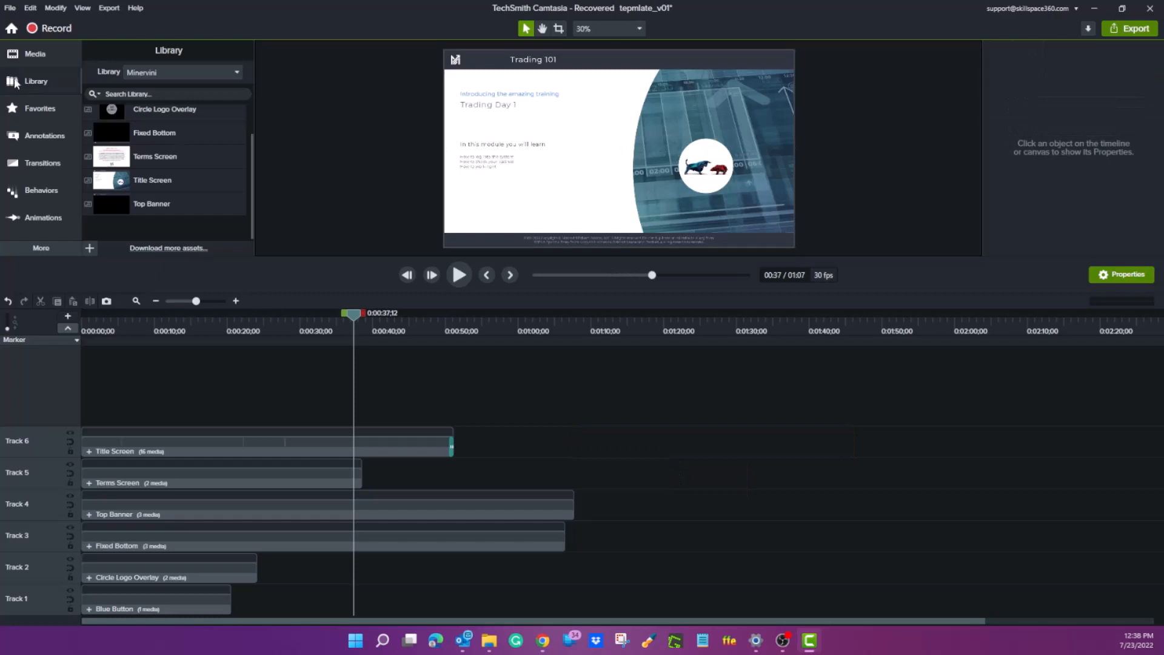
- Add the screen recording from the media bin to Track 4 at about 1:22 and preview it at 1:27
{"action": "left_click", "coordinate": [35, 53]}
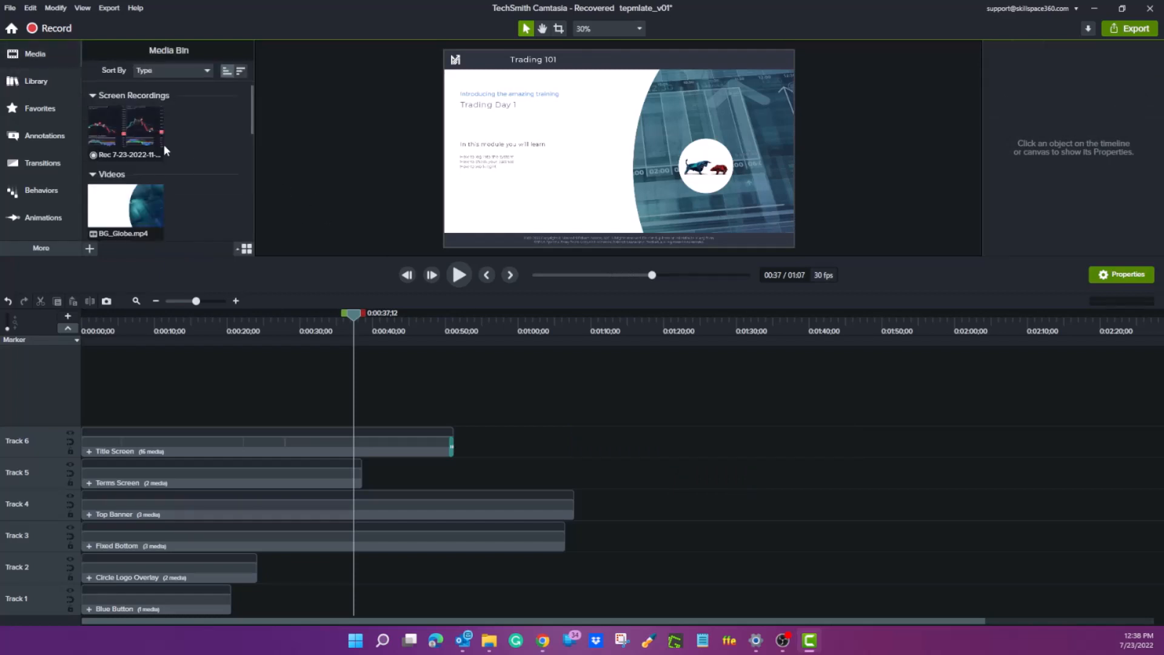
{"action": "left_click_drag", "start_coordinate": [126, 127], "coordinate": [686, 515]}
{"action": "left_click", "coordinate": [721, 327]}
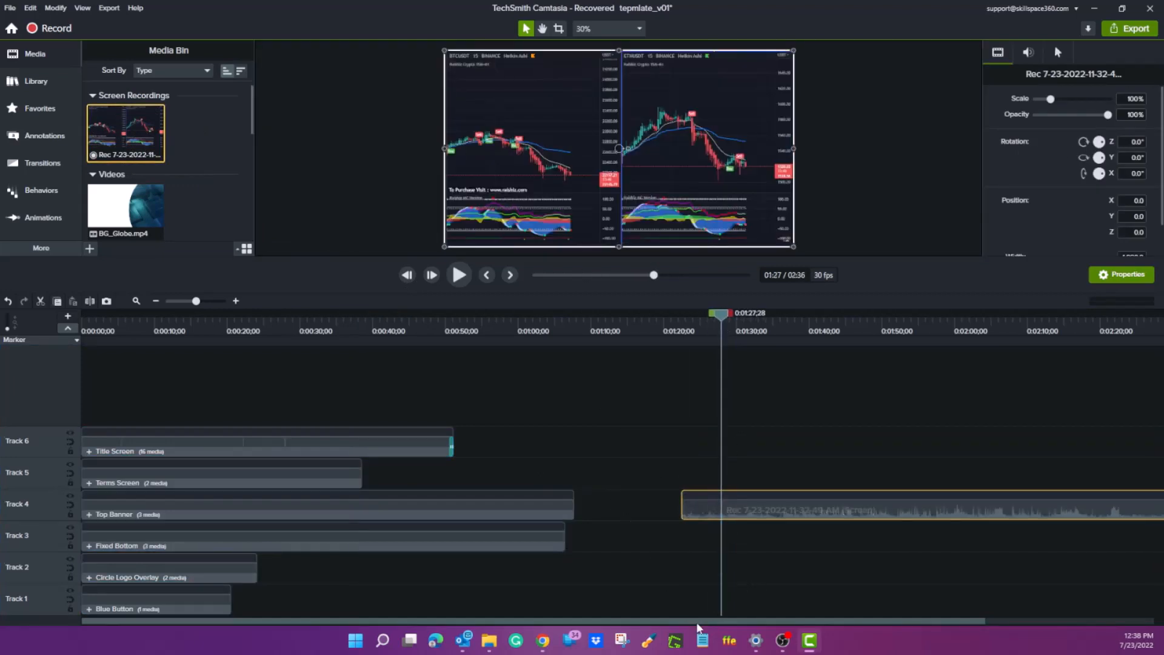
{"action": "left_click_drag", "start_coordinate": [697, 624], "coordinate": [1031, 613]}
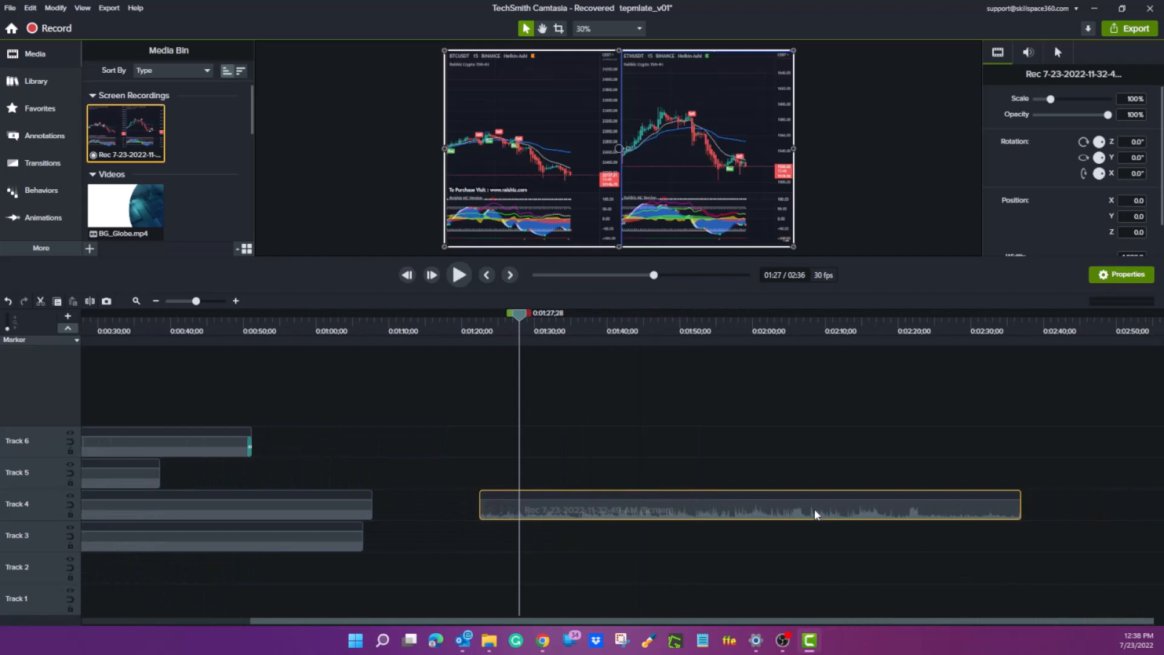
- Move the screen recording clip from Track 4 down to Track 1, starting at about 1:35
{"action": "left_click_drag", "start_coordinate": [815, 511], "coordinate": [820, 596]}
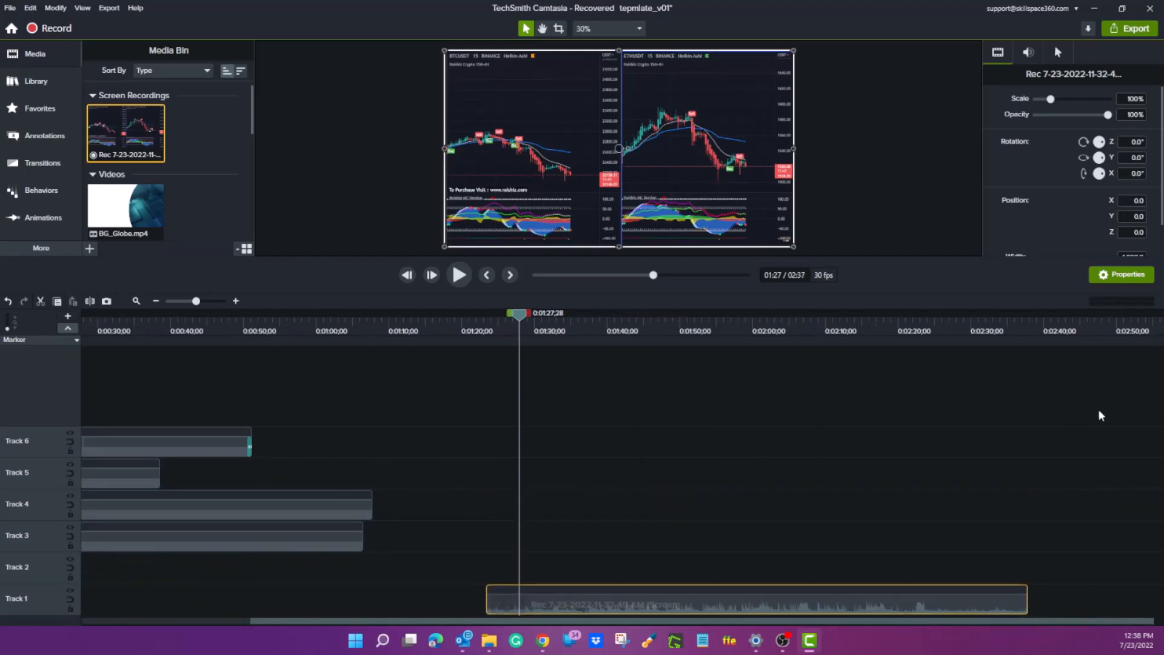
{"action": "left_click", "coordinate": [646, 437]}
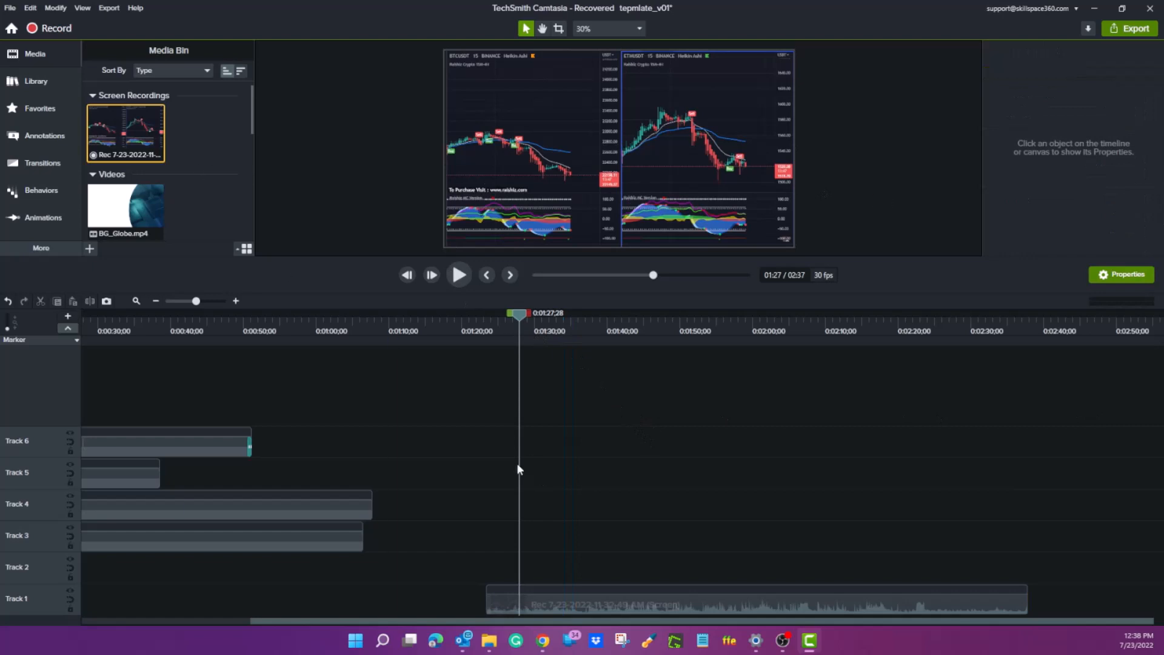
{"action": "left_click_drag", "start_coordinate": [606, 600], "coordinate": [695, 603]}
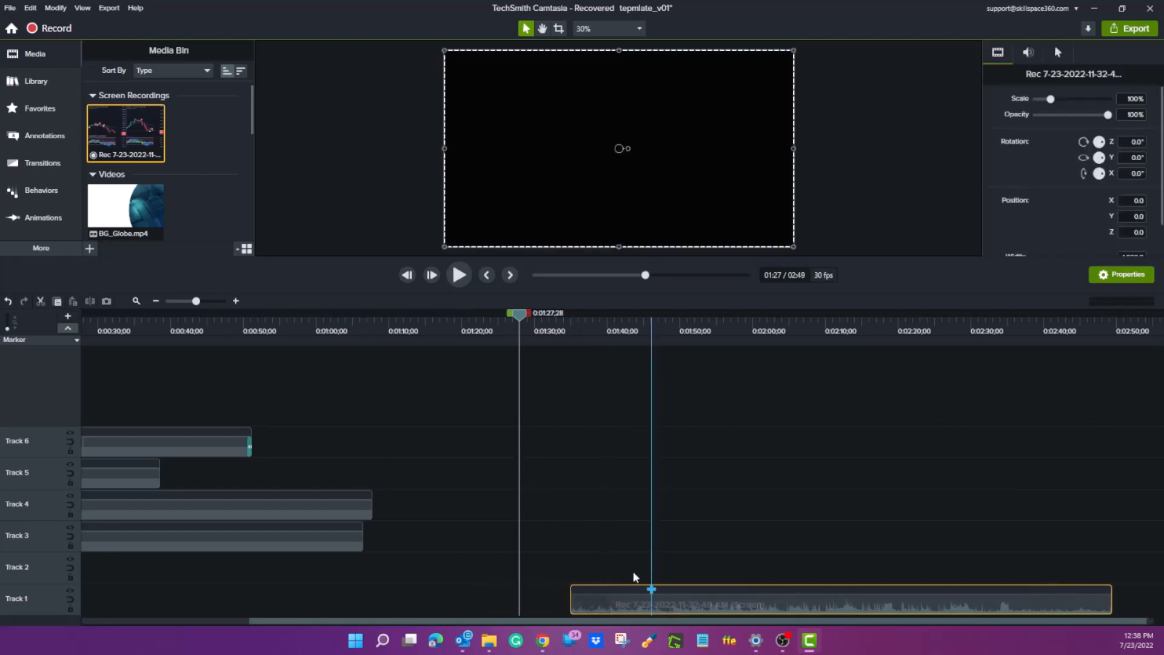
- Add the Title Screen from the Minervini library to Track 1, ending directly where the screen recording starts
{"action": "left_click", "coordinate": [22, 82]}
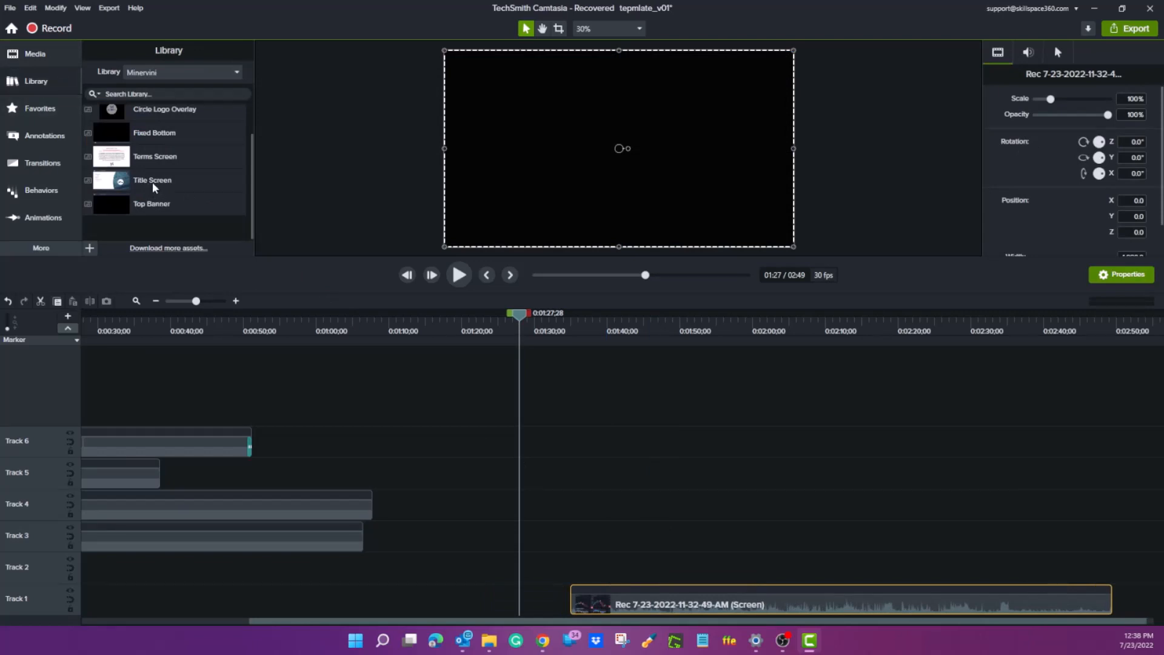
{"action": "left_click_drag", "start_coordinate": [151, 182], "coordinate": [454, 542]}
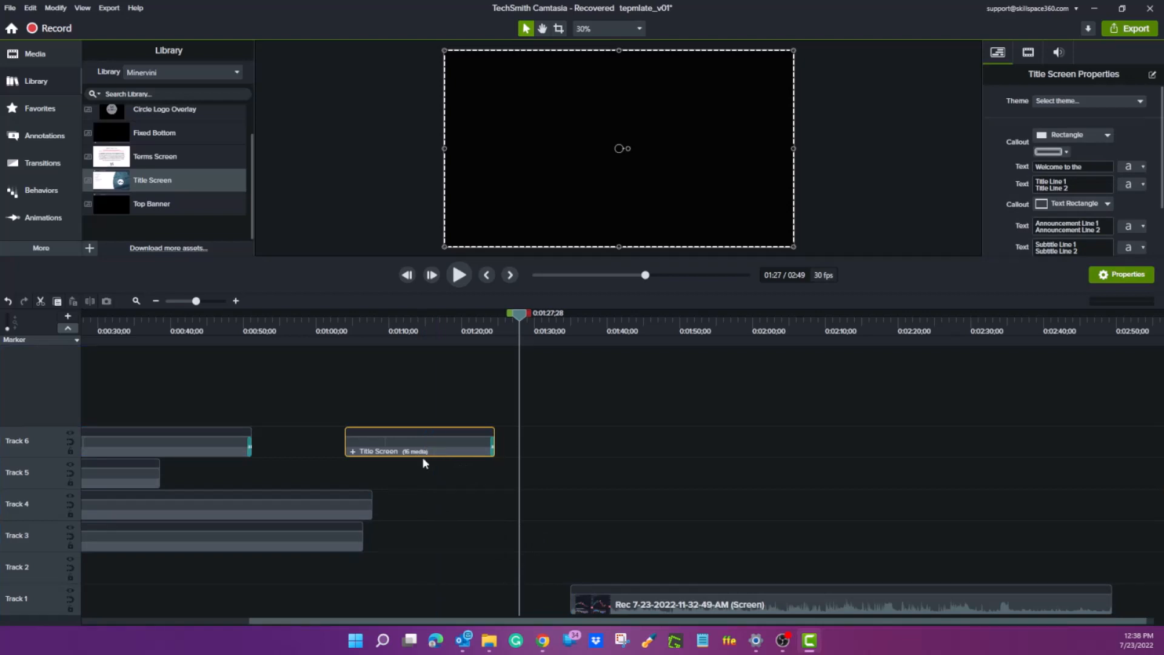
{"action": "left_click", "coordinate": [68, 328]}
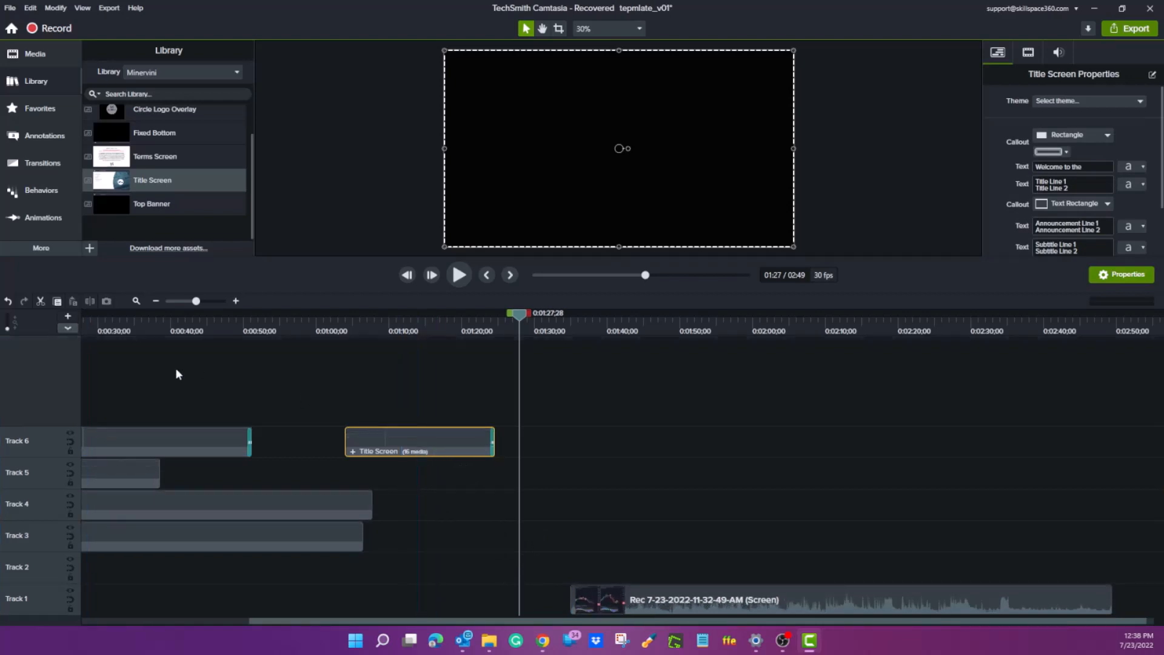
{"action": "left_click_drag", "start_coordinate": [388, 447], "coordinate": [399, 447]}
{"action": "left_click_drag", "start_coordinate": [490, 564], "coordinate": [465, 611]}
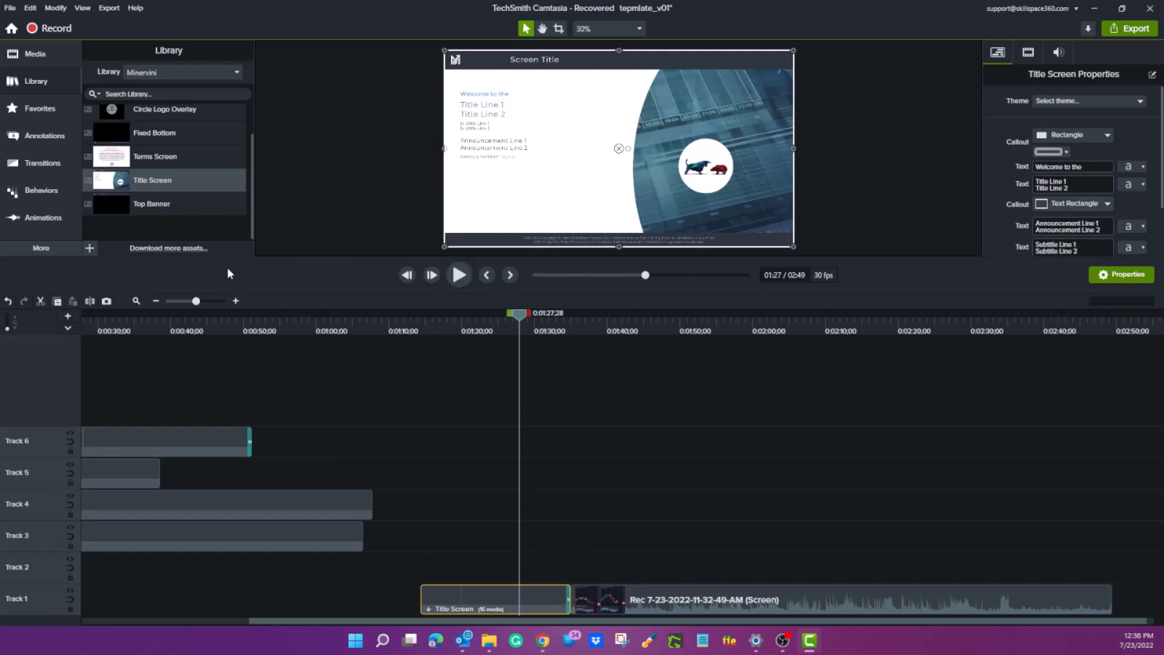
- Check the screen recording at about 1:58 and silence its audio
{"action": "left_click", "coordinate": [756, 607]}
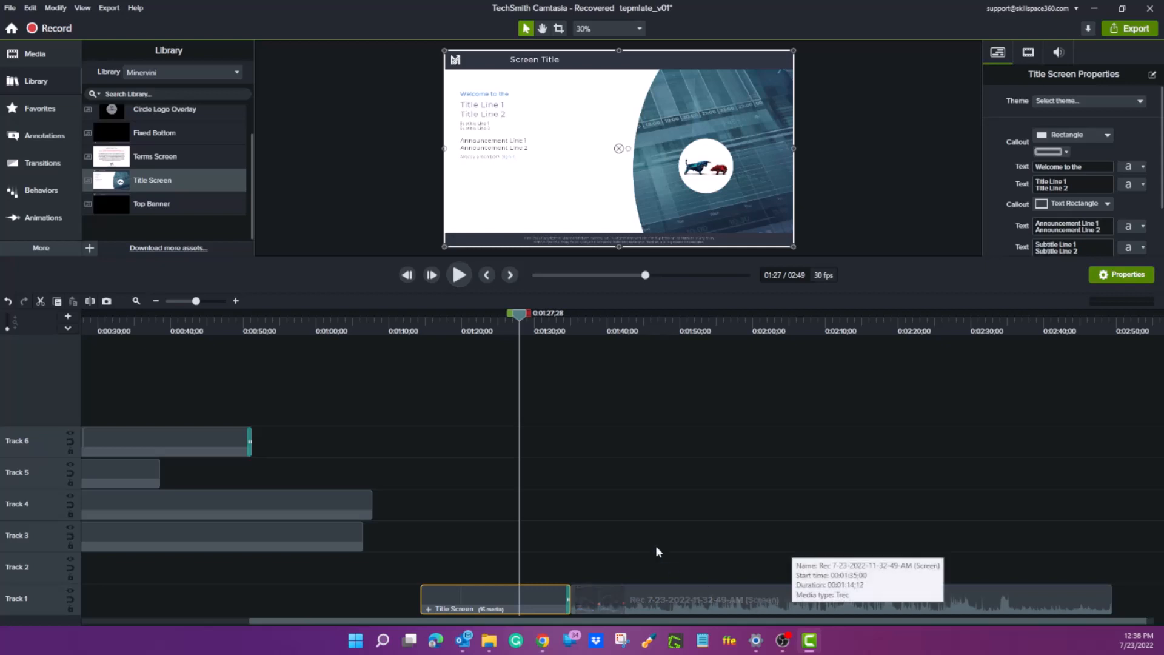
{"action": "left_click_drag", "start_coordinate": [524, 322], "coordinate": [739, 354]}
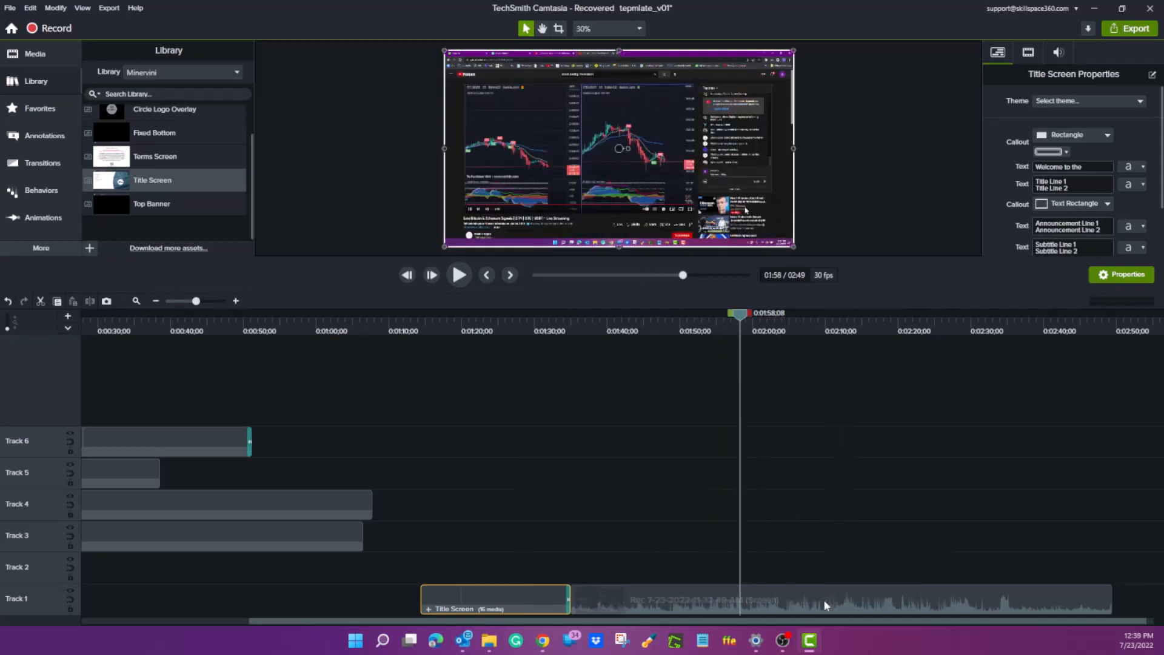
{"action": "right_click", "coordinate": [824, 599]}
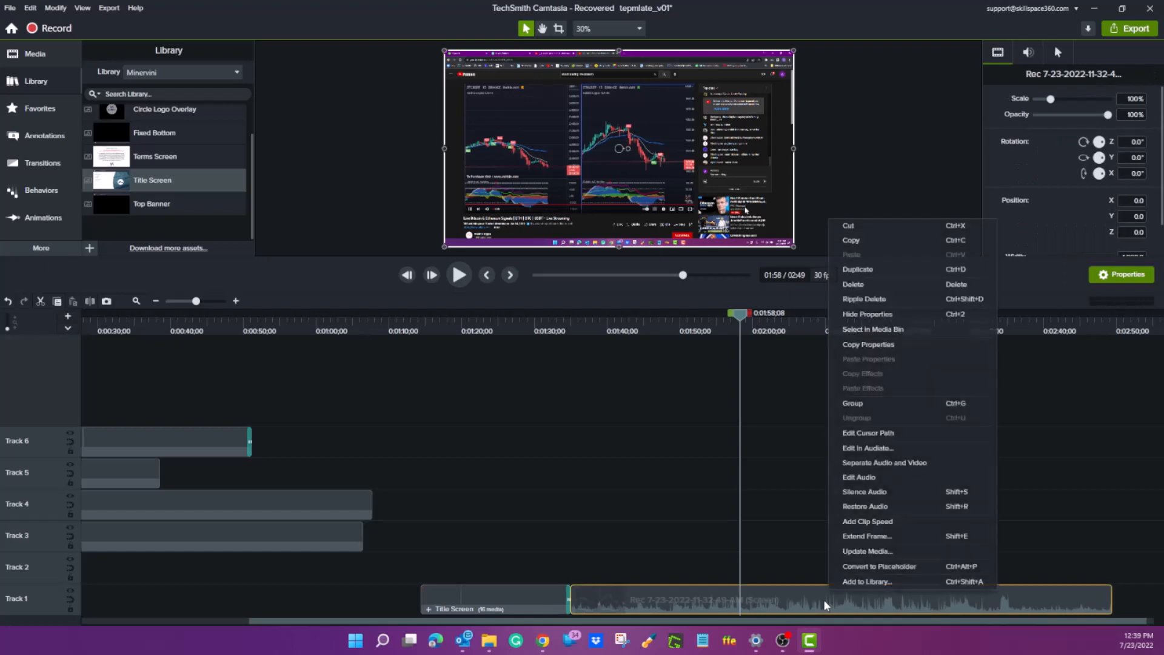
{"action": "left_click", "coordinate": [884, 492]}
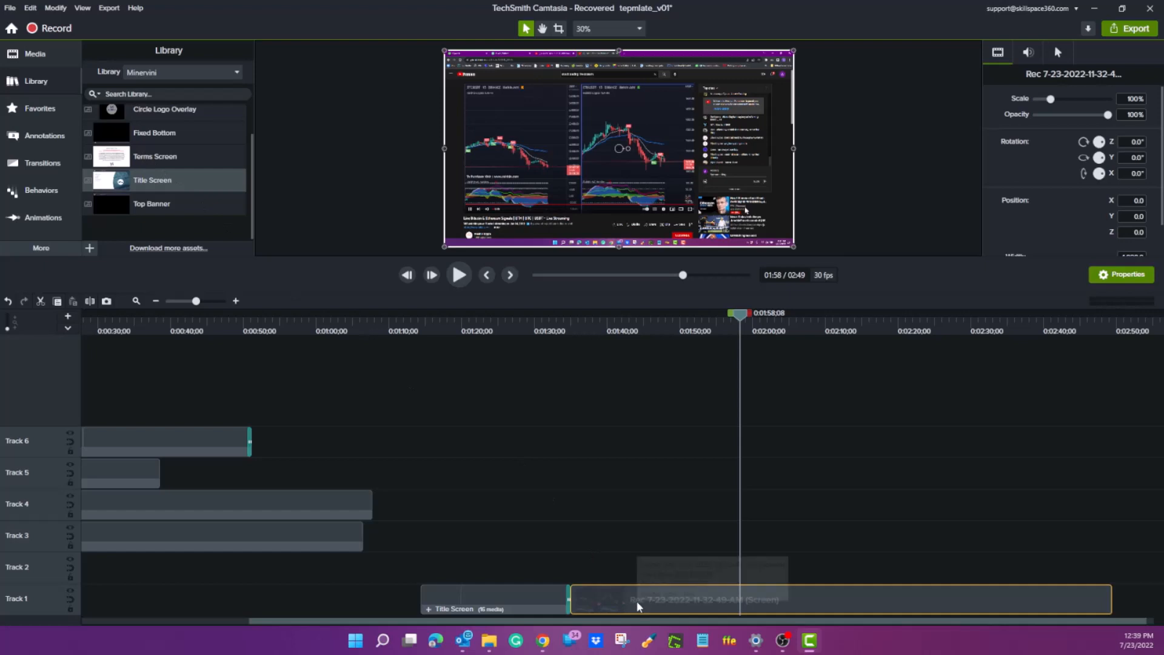
- Insert the Terms Screen library asset, about 9 seconds long, before the Title Screen on Track 1, shifting the Title Screen and the recording to about 1:29 and 1:50
{"action": "left_click_drag", "start_coordinate": [627, 602], "coordinate": [743, 608]}
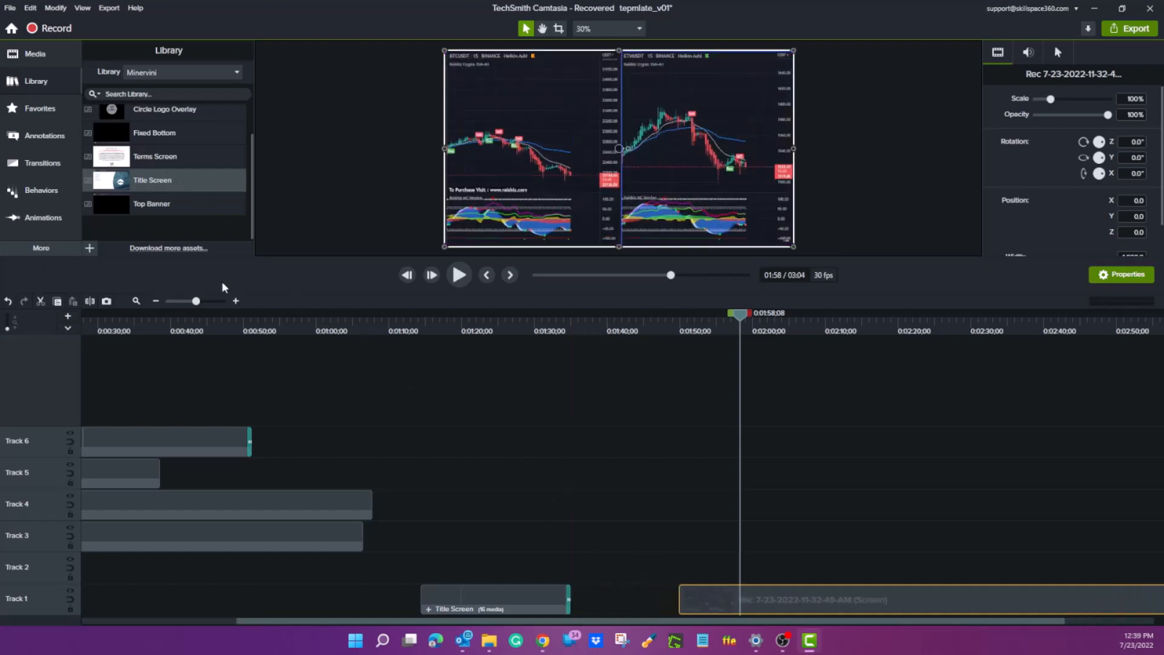
{"action": "left_click_drag", "start_coordinate": [143, 159], "coordinate": [497, 547]}
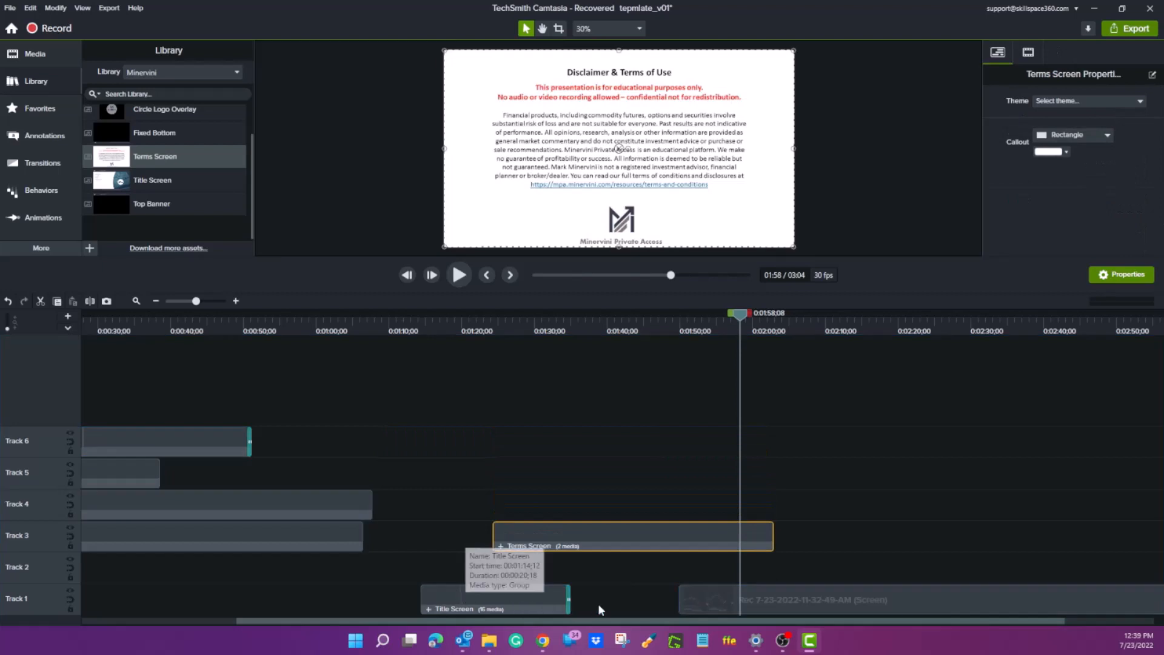
{"action": "left_click_drag", "start_coordinate": [509, 601], "coordinate": [623, 599]}
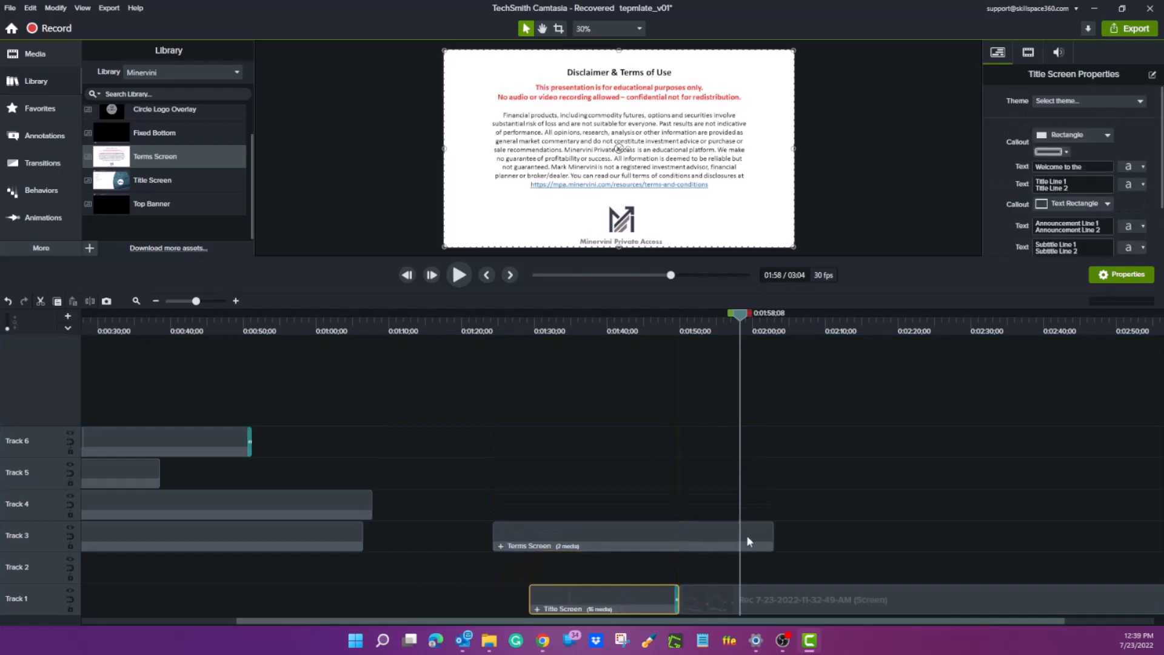
{"action": "left_click_drag", "start_coordinate": [769, 534], "coordinate": [514, 606]}
- Play back the cut from the Terms Screen to the Title Screen on Track 1
{"action": "left_click_drag", "start_coordinate": [457, 323], "coordinate": [465, 321]}
{"action": "left_click_drag", "start_coordinate": [472, 314], "coordinate": [538, 327]}
{"action": "left_click", "coordinate": [493, 594]}
{"action": "key", "text": "space"}
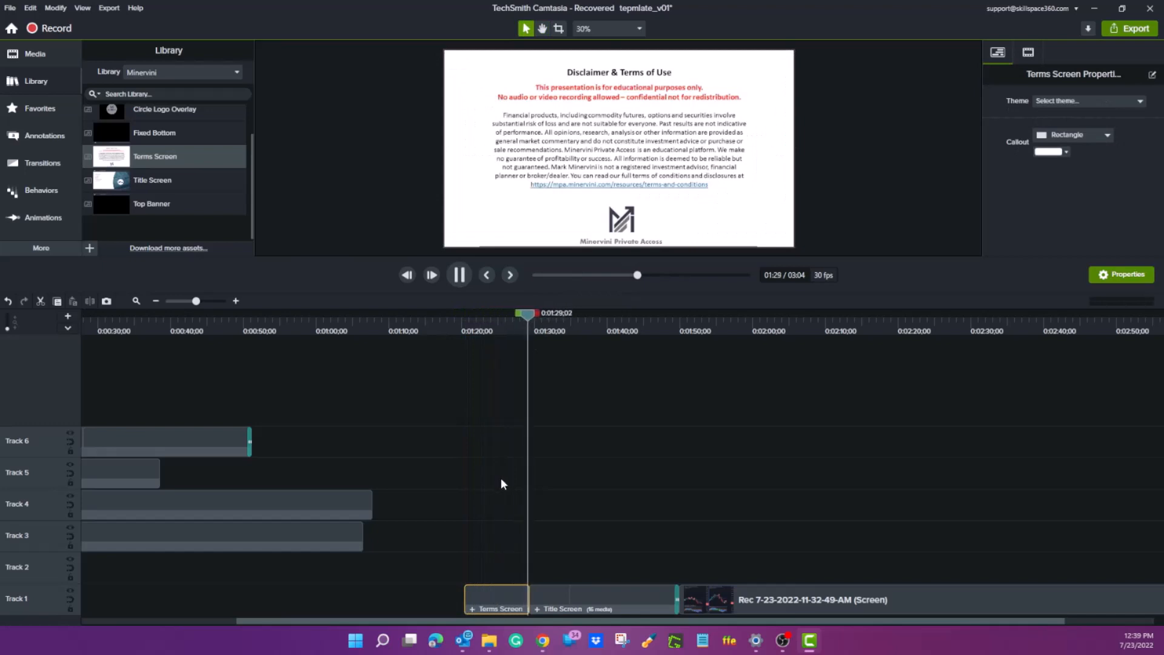
{"action": "key", "text": "space"}
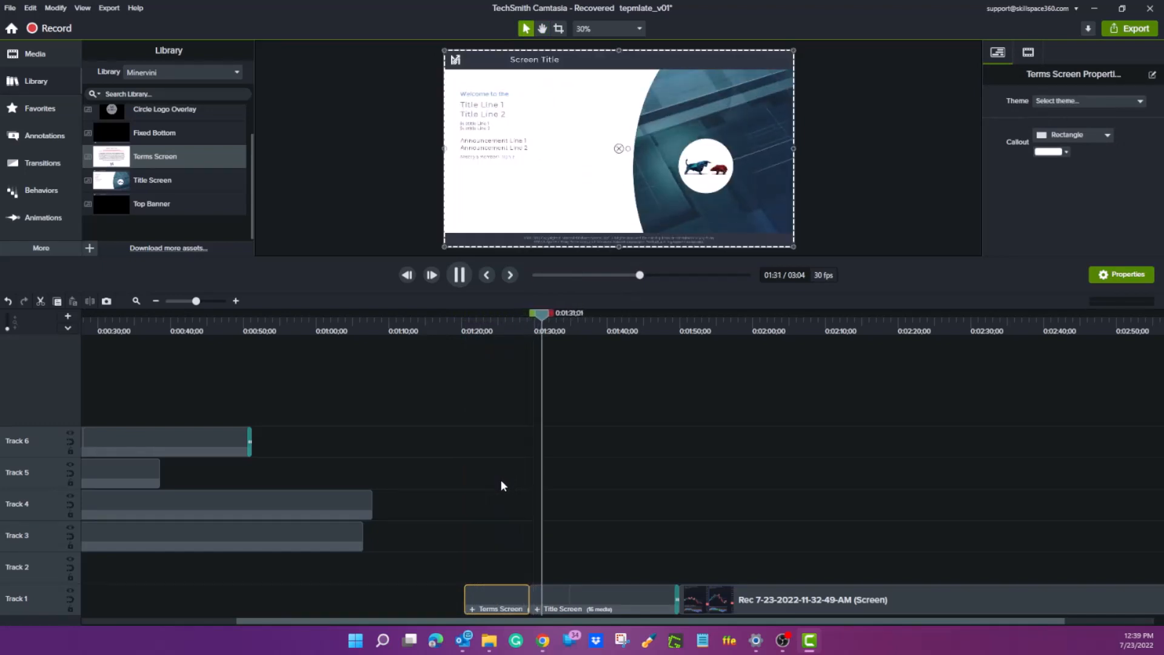
- Apply the Fade through black transition between the Terms Screen and the Title Screen on Track 1 and play it back
{"action": "left_click", "coordinate": [37, 162]}
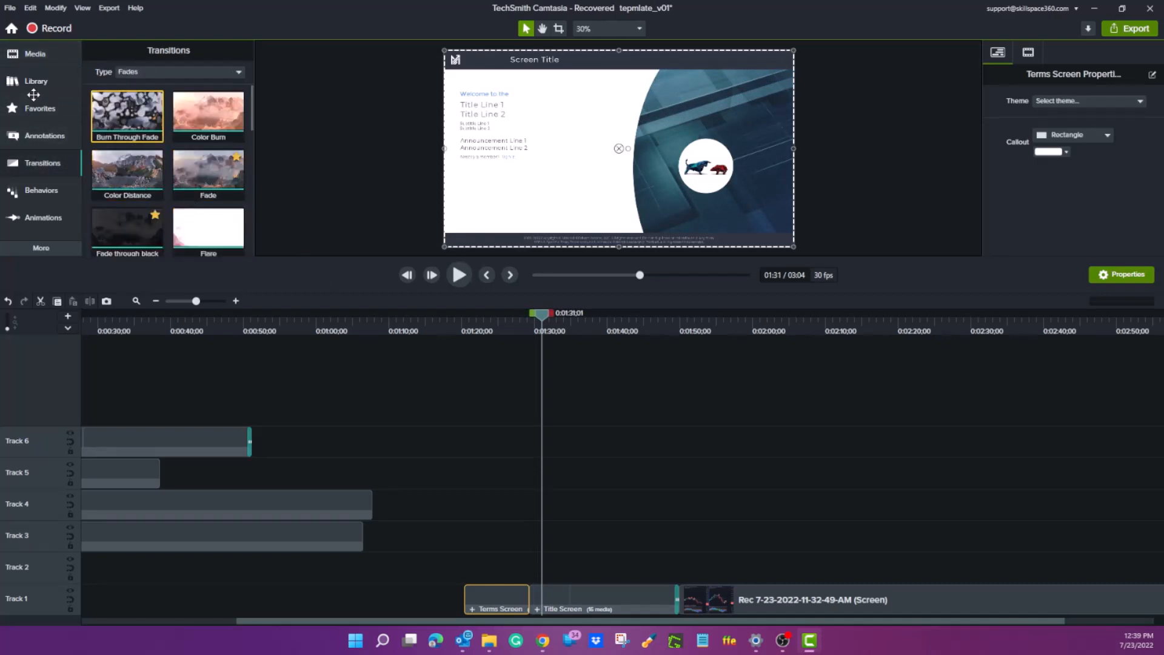
{"action": "left_click", "coordinate": [31, 115]}
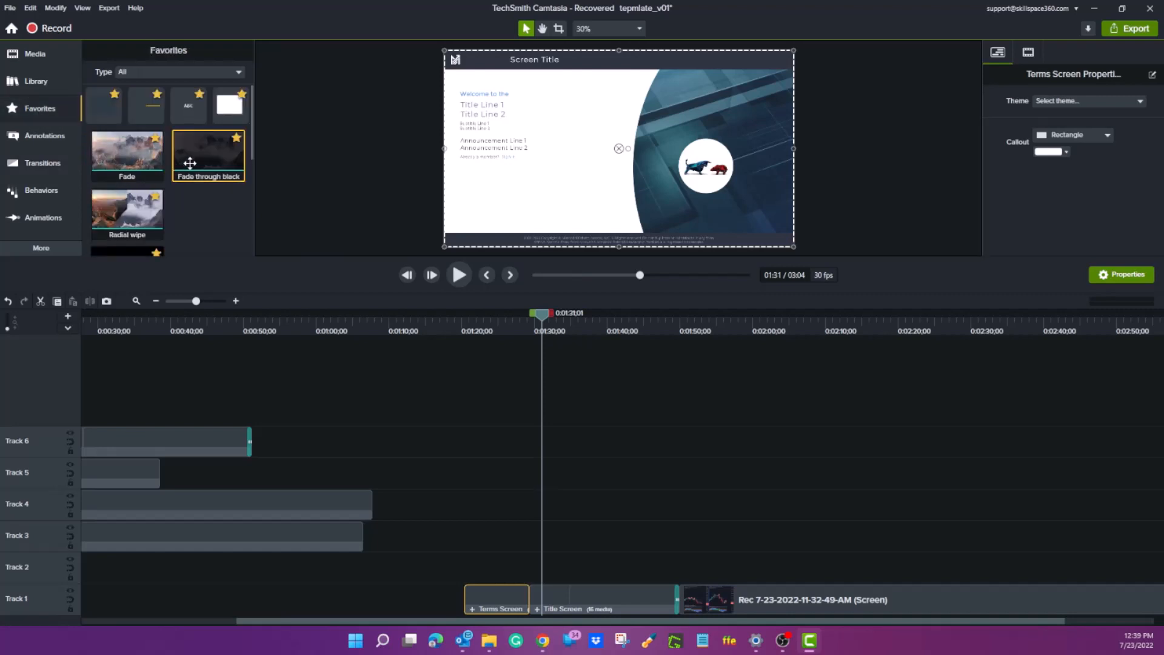
{"action": "left_click_drag", "start_coordinate": [188, 163], "coordinate": [530, 607]}
{"action": "mouse_move", "coordinate": [544, 325]}
{"action": "left_mouse_down"}
{"action": "mouse_move", "coordinate": [508, 321]}
{"action": "mouse_move", "coordinate": [523, 330]}
{"action": "left_mouse_up"}
{"action": "key", "text": "space"}
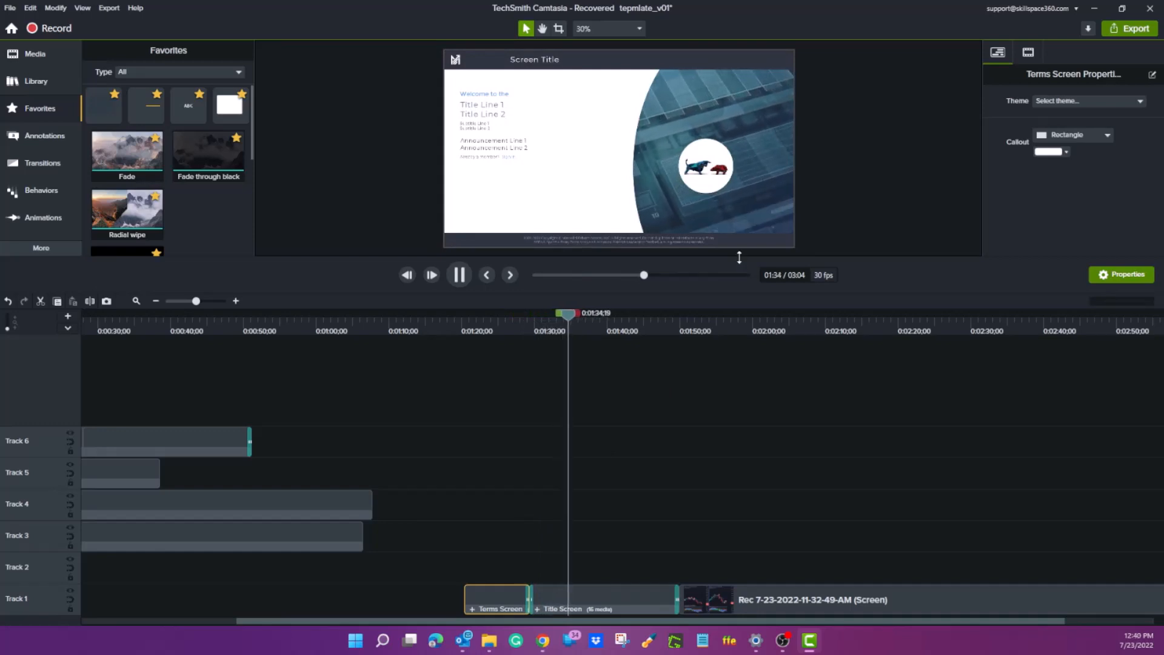
{"action": "key", "text": "space"}
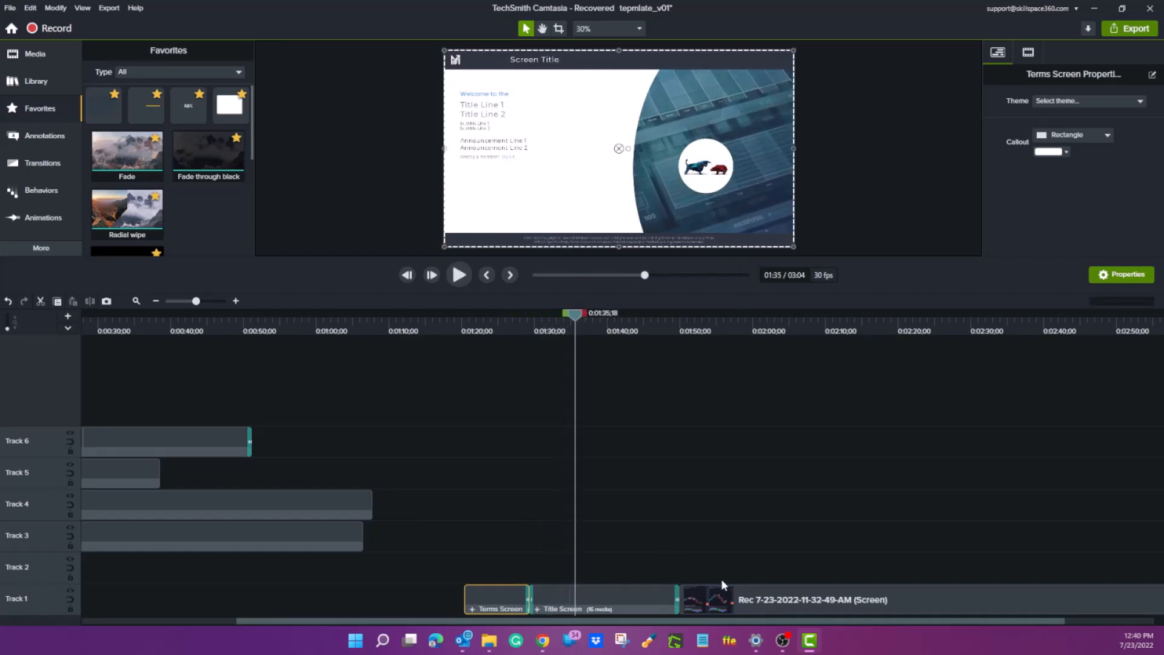
- Add the Circle Logo Overlay from the Minervini library to Track 2, aligned with the start of the screen recording
{"action": "left_click", "coordinate": [730, 598]}
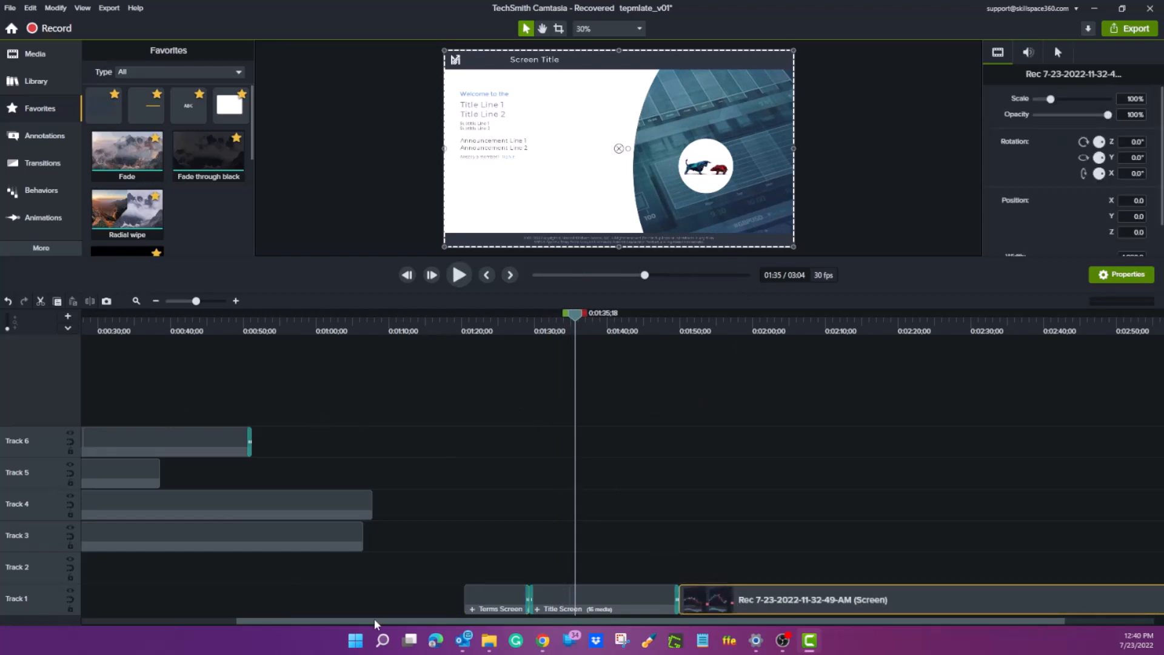
{"action": "left_click_drag", "start_coordinate": [362, 620], "coordinate": [220, 621]}
{"action": "left_click_drag", "start_coordinate": [443, 644], "coordinate": [518, 647]}
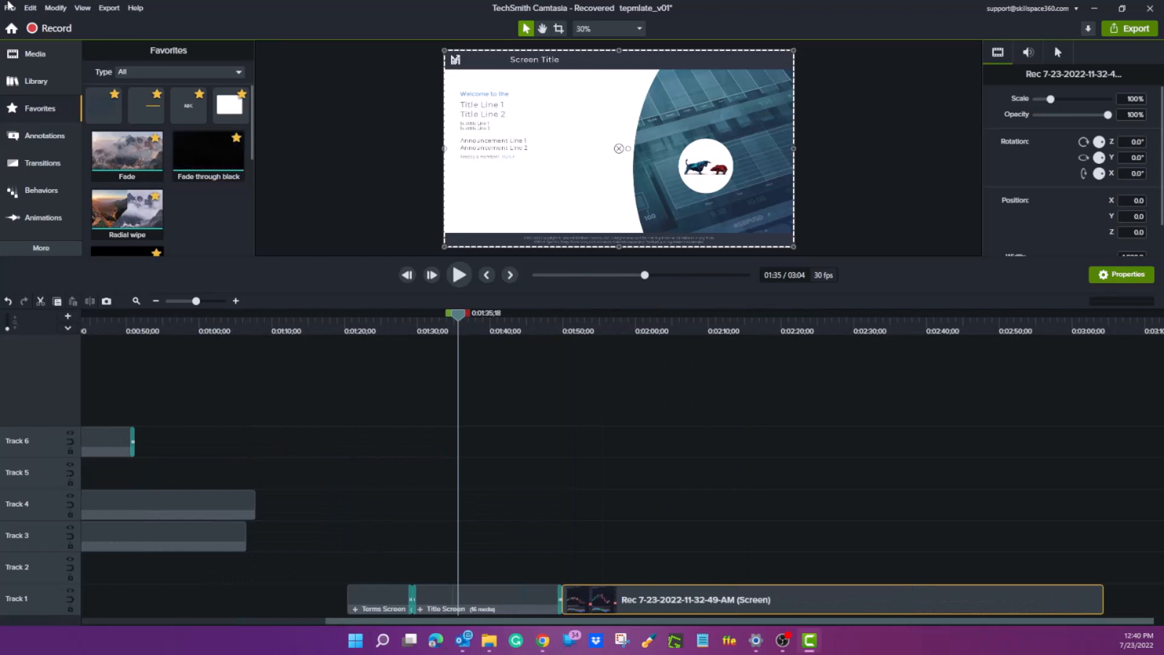
{"action": "left_click", "coordinate": [60, 83]}
{"action": "scroll", "coordinate": [167, 171], "scroll_direction": "up", "scroll_amount": 2}
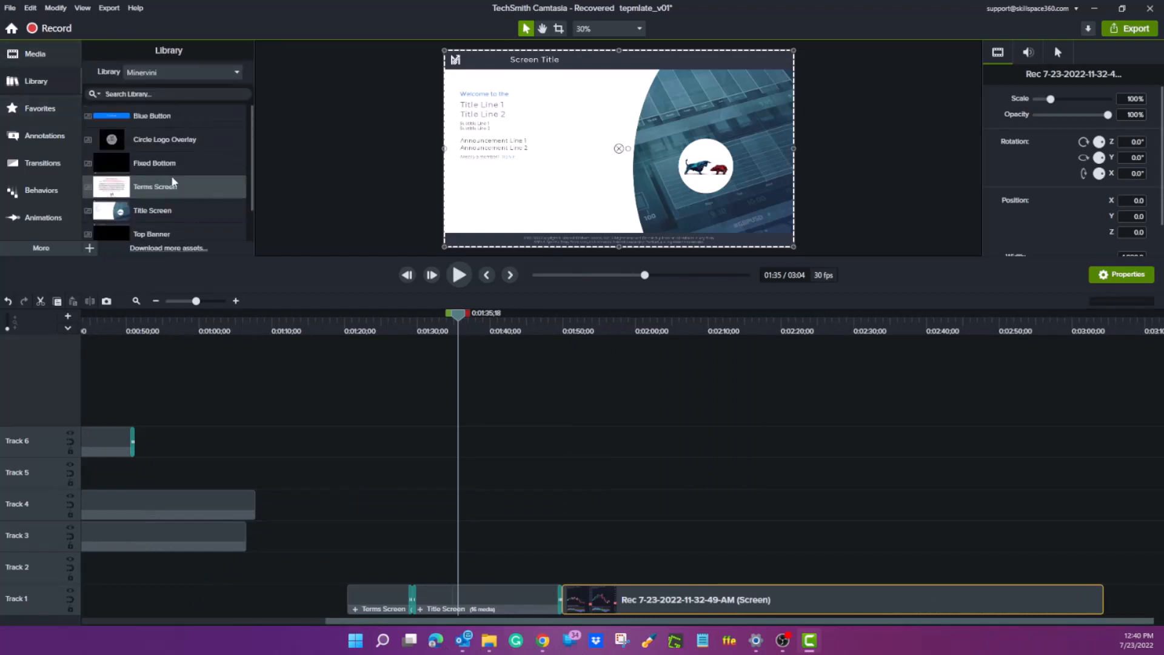
{"action": "left_click", "coordinate": [178, 146]}
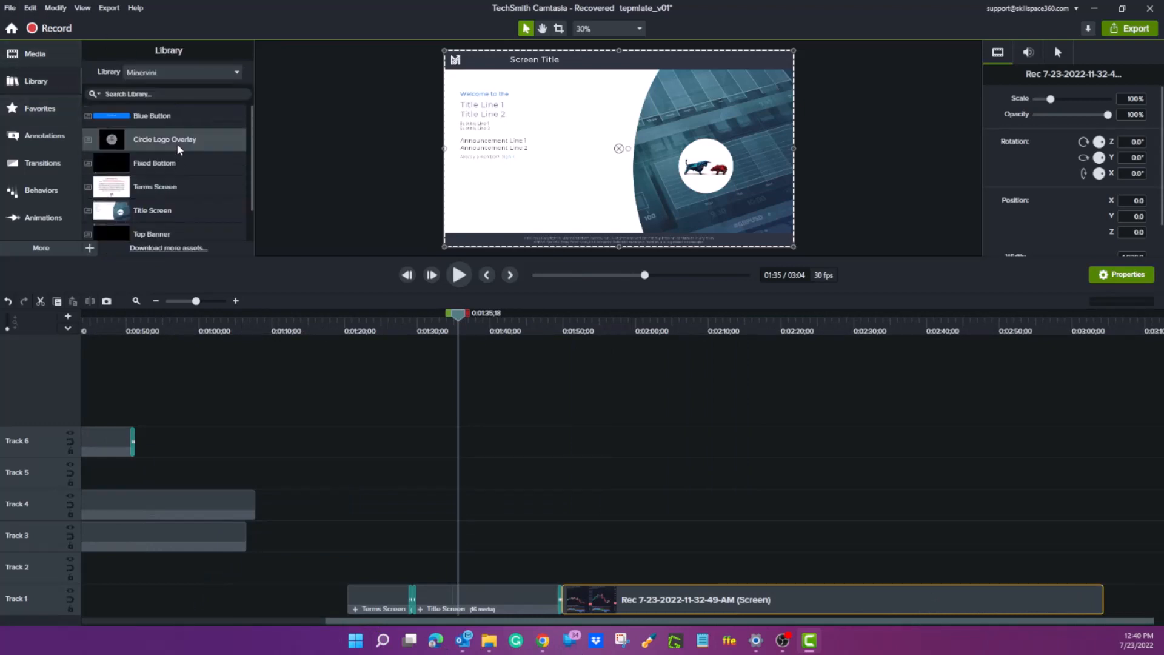
{"action": "left_click", "coordinate": [576, 327]}
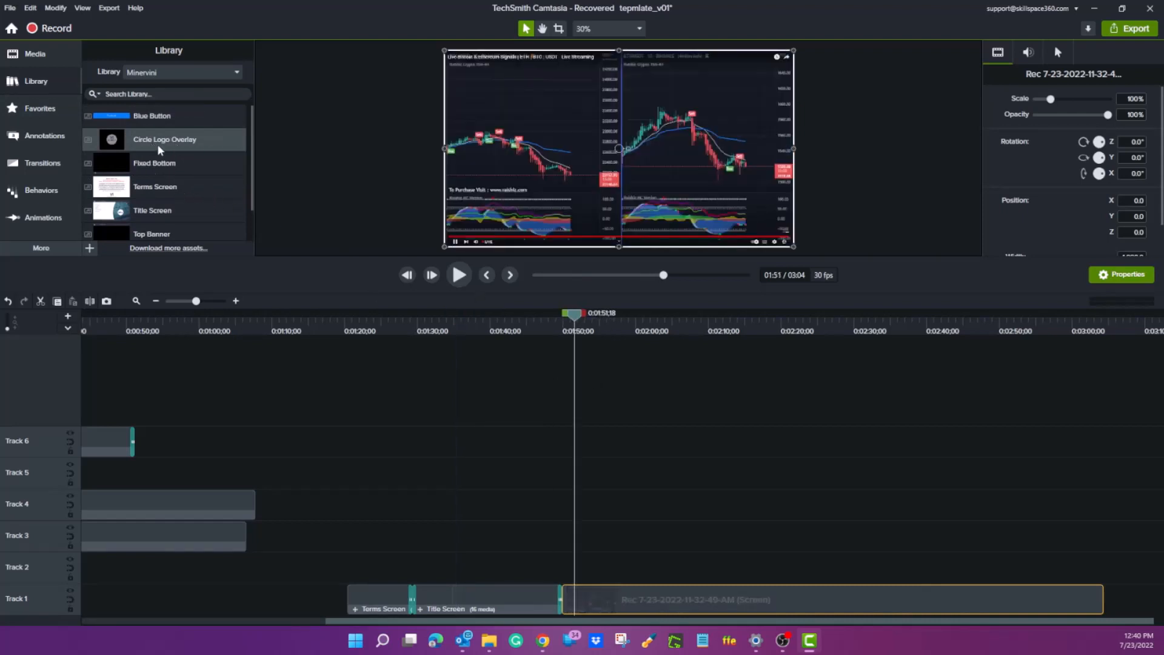
{"action": "left_click_drag", "start_coordinate": [158, 144], "coordinate": [564, 586]}
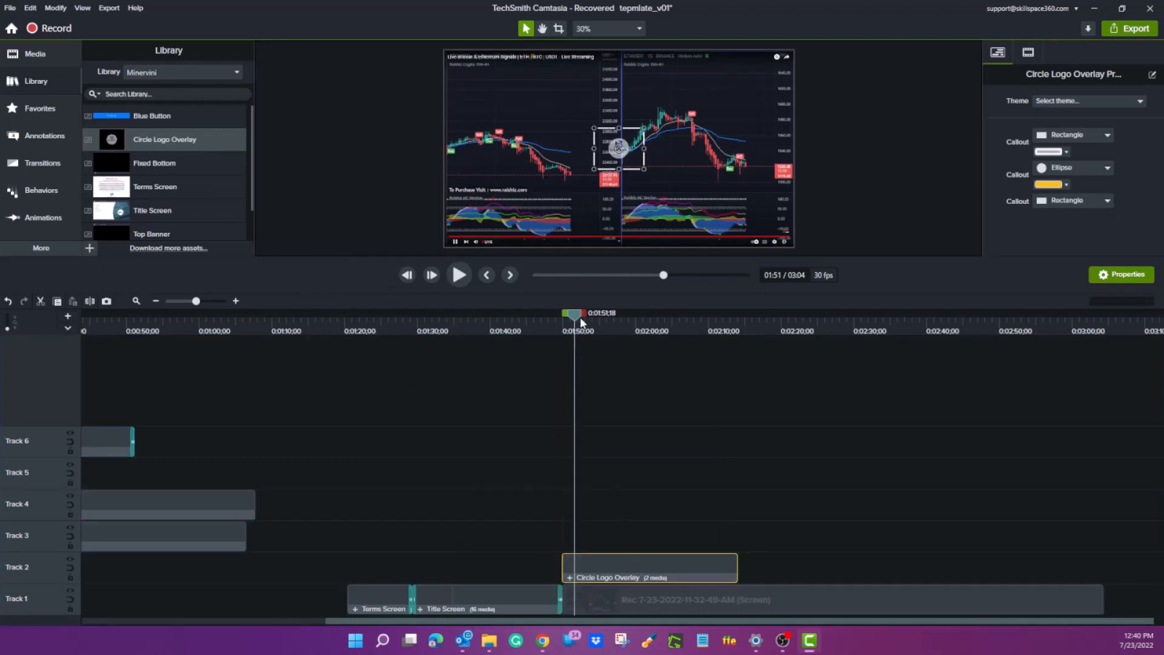
- Place the Circle Logo Overlay in the video frame's lower-left corner, and move it to the lower-right corner
{"action": "left_click_drag", "start_coordinate": [579, 316], "coordinate": [625, 319]}
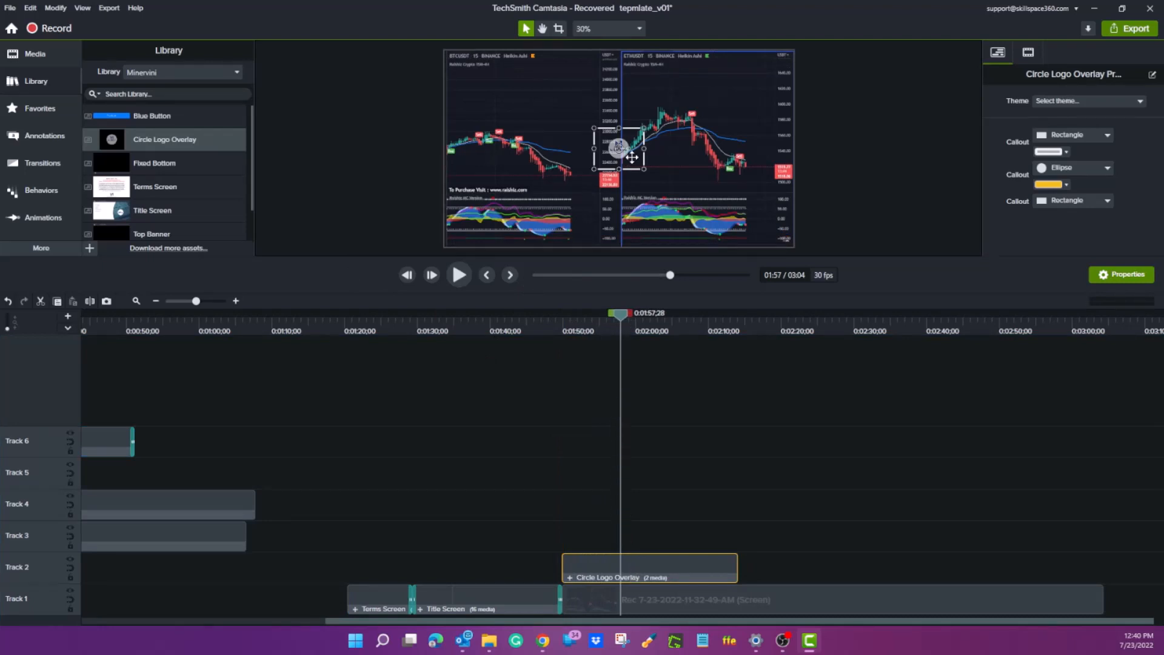
{"action": "left_click_drag", "start_coordinate": [629, 152], "coordinate": [478, 231]}
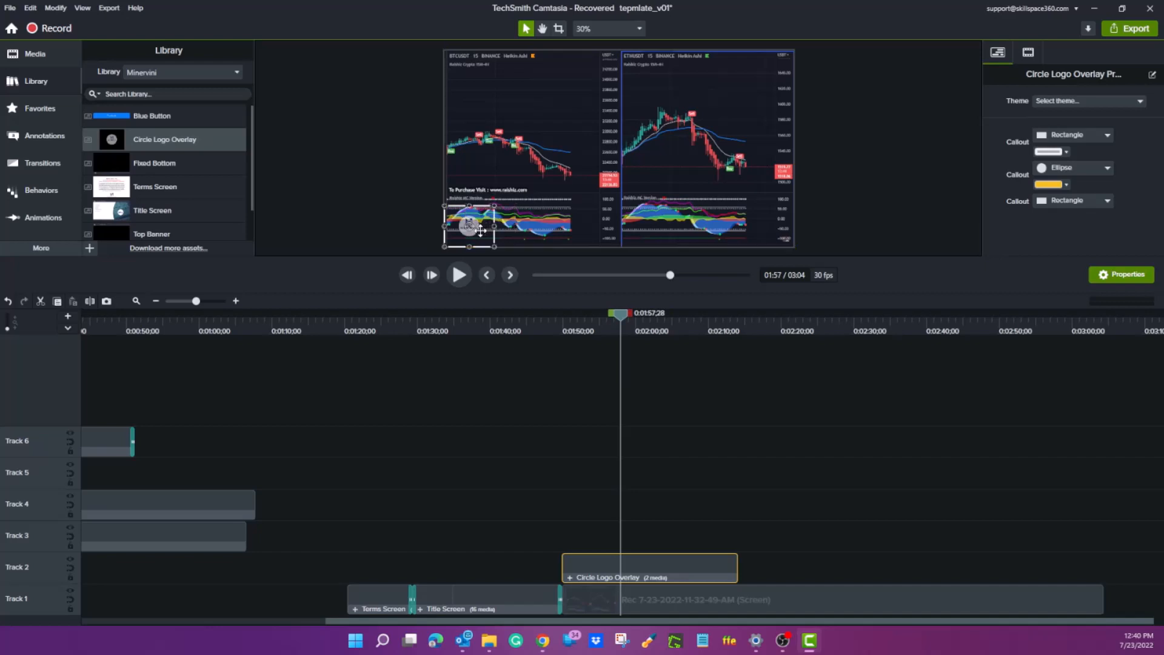
{"action": "left_click", "coordinate": [385, 225]}
{"action": "left_click", "coordinate": [465, 226]}
{"action": "left_click_drag", "start_coordinate": [465, 226], "coordinate": [779, 250]}
{"action": "left_click", "coordinate": [295, 200]}
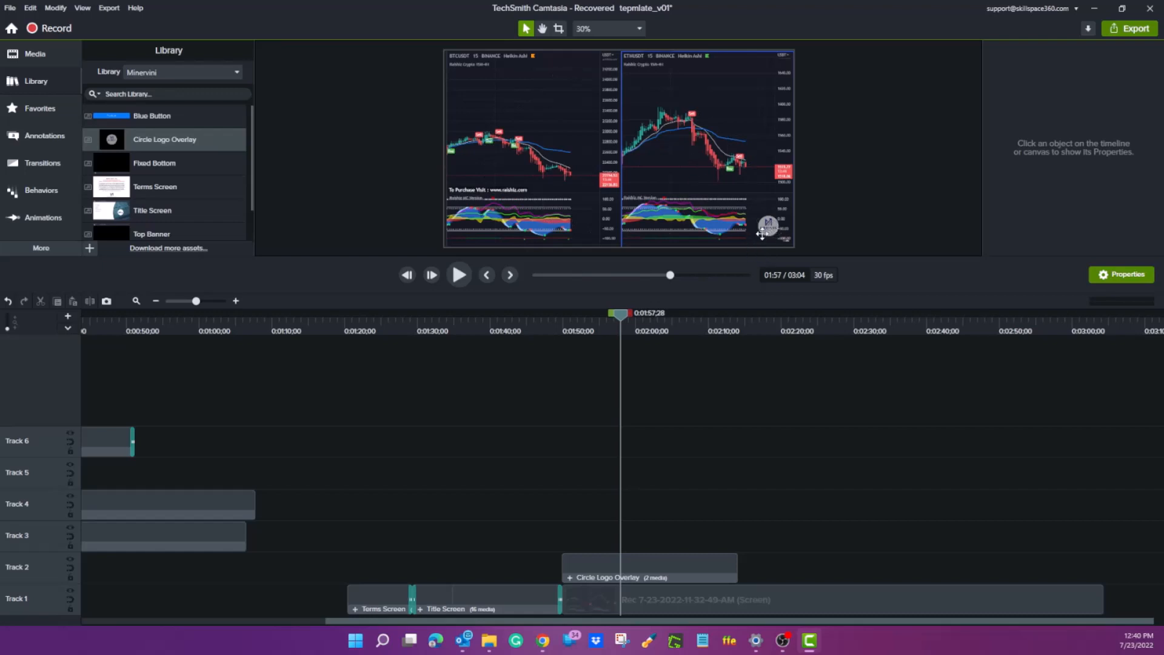
- Move the Circle Logo Overlay group up to Track 4 and delete it from the timeline
{"action": "left_click", "coordinate": [603, 572]}
{"action": "left_click_drag", "start_coordinate": [604, 573], "coordinate": [569, 510]}
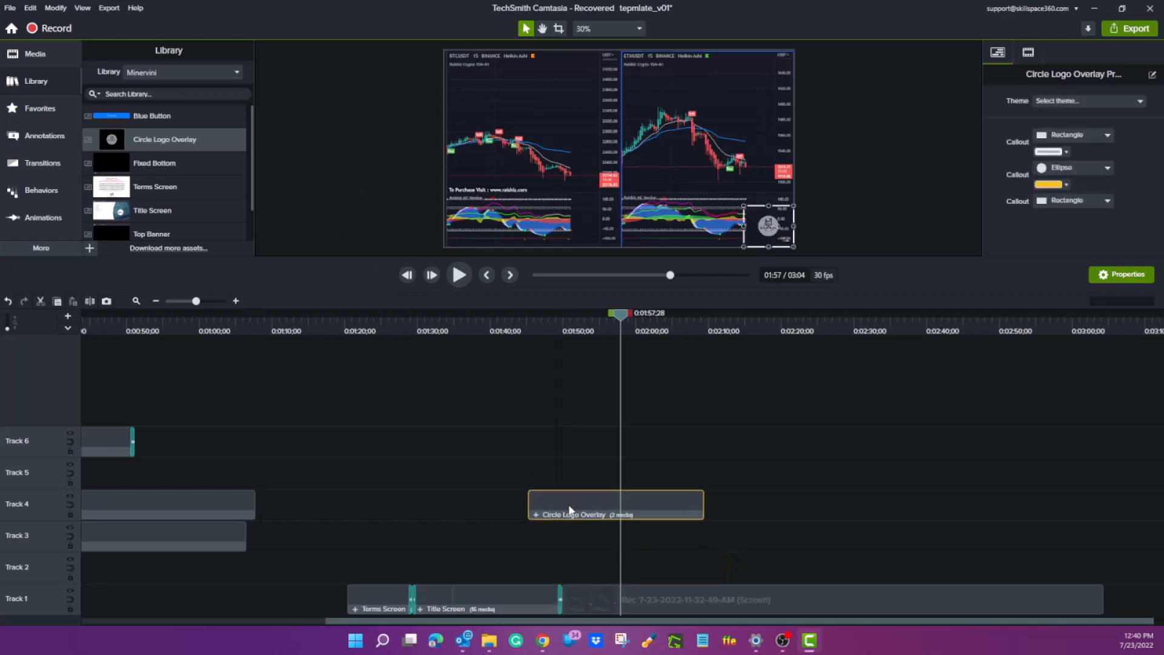
{"action": "key", "text": "Delete"}
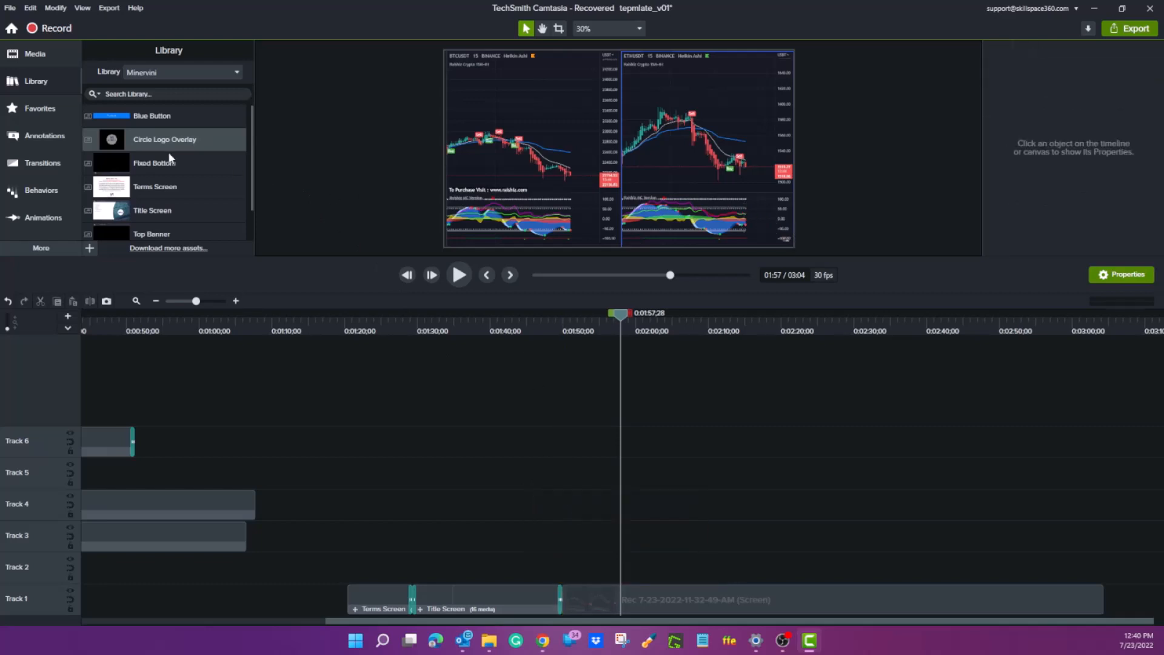
- Add the Fixed Bottom library asset to Track 2 at the recording's start and extend it to the recording's end
{"action": "left_click", "coordinate": [164, 167]}
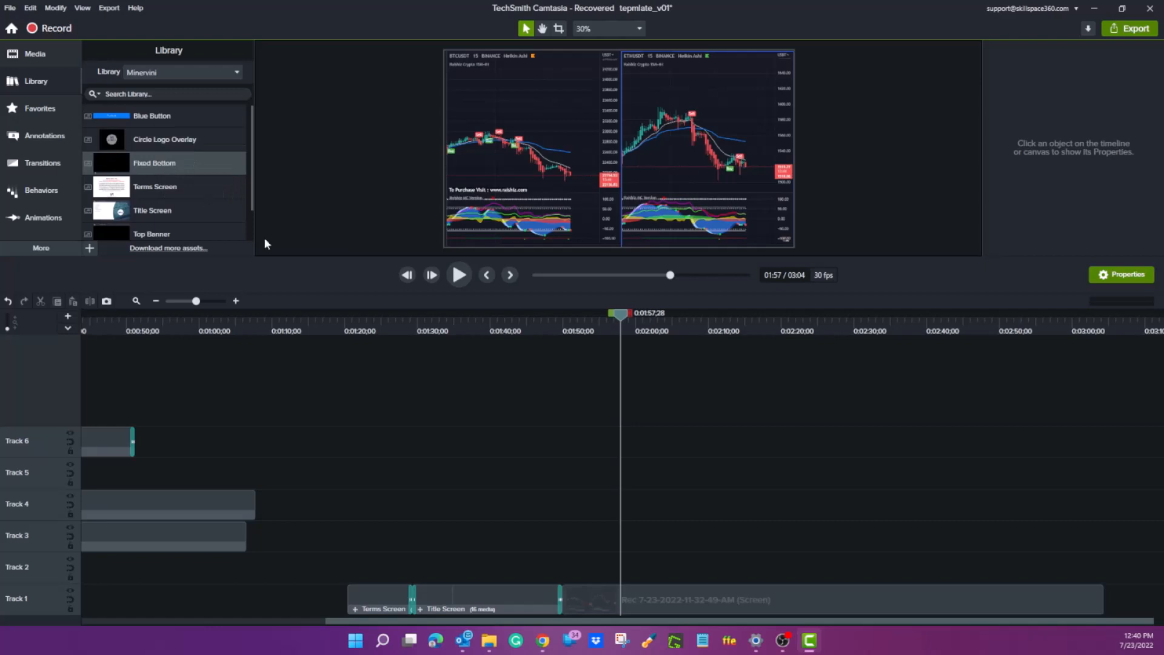
{"action": "left_click_drag", "start_coordinate": [265, 243], "coordinate": [562, 576]}
{"action": "left_click_drag", "start_coordinate": [1042, 572], "coordinate": [1103, 572]}
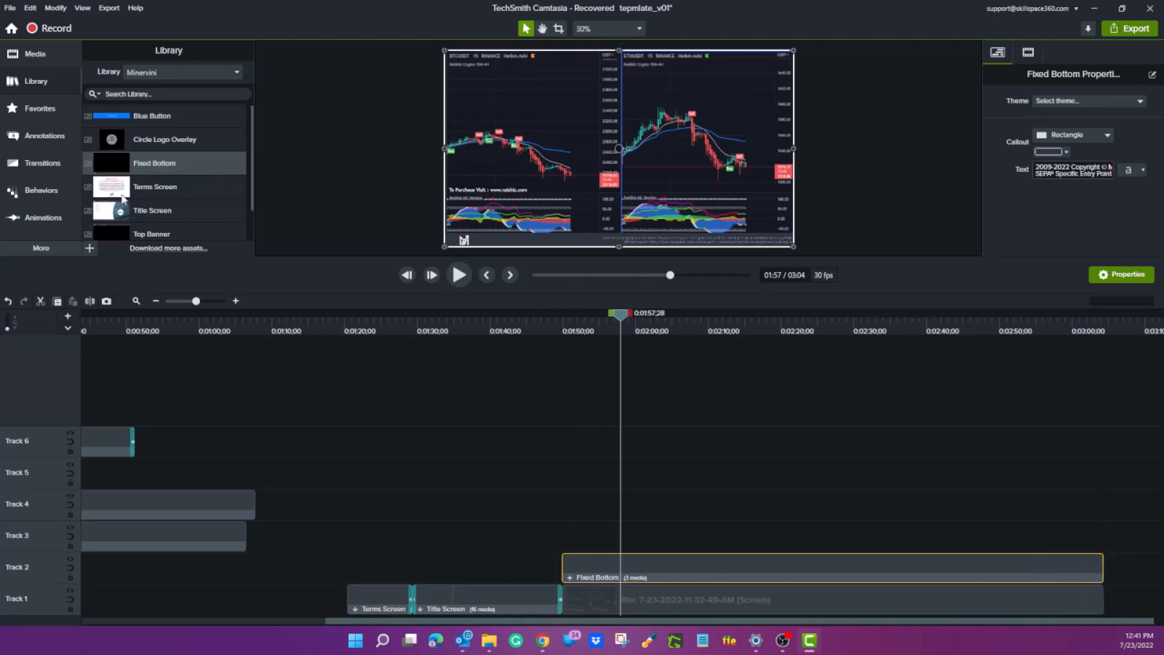
- Add the Top Banner library asset to Track 3 at about 1:57 above the recording, and close its preview
{"action": "scroll", "coordinate": [126, 200], "scroll_direction": "down", "scroll_amount": 1}
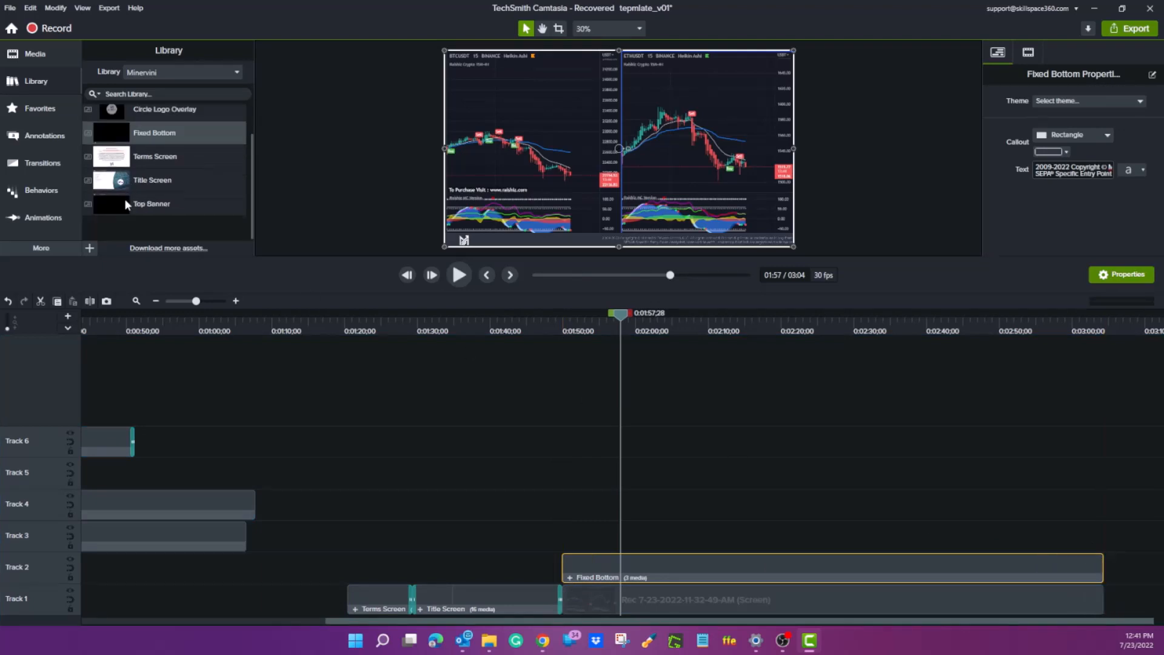
{"action": "left_click", "coordinate": [119, 201]}
{"action": "left_click_drag", "start_coordinate": [579, 441], "coordinate": [615, 538]}
{"action": "left_click", "coordinate": [966, 114]}
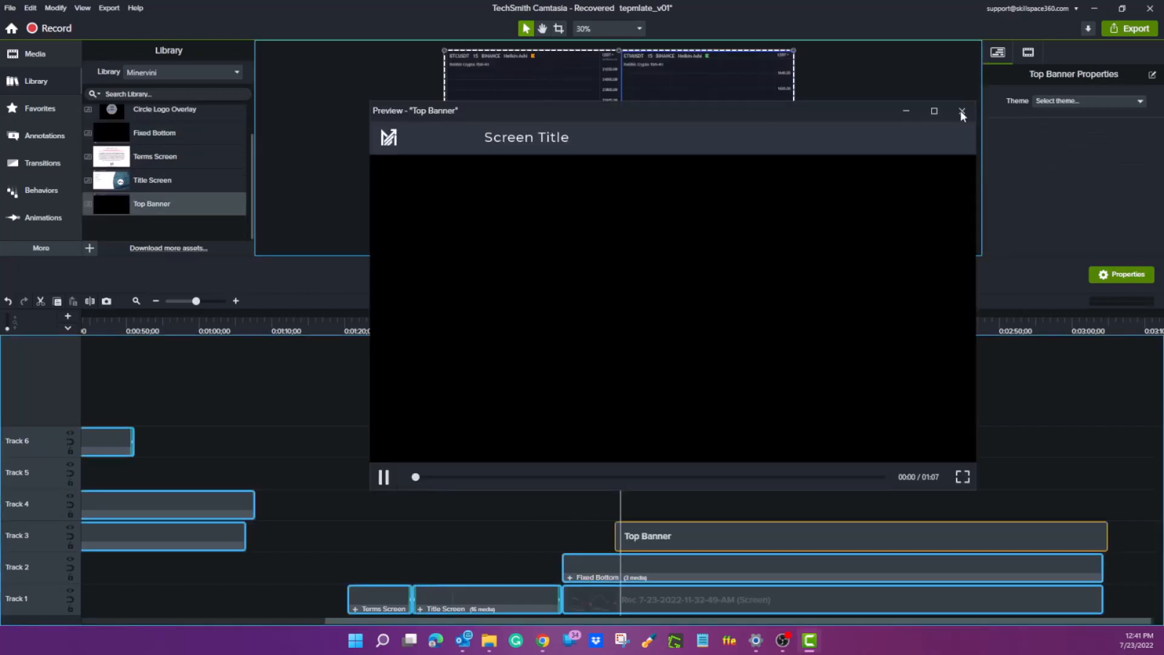
- Move the Top Banner group onto Track 3, aligned with the start of the screen recording
{"action": "left_click", "coordinate": [961, 112]}
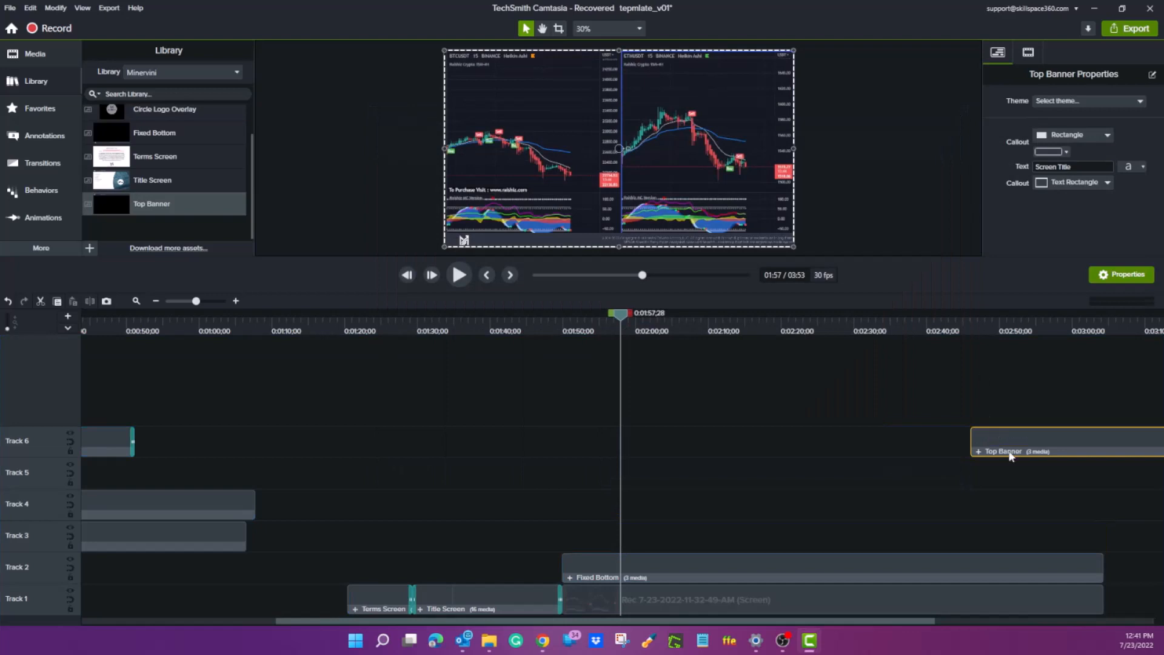
{"action": "left_click_drag", "start_coordinate": [1011, 456], "coordinate": [606, 549]}
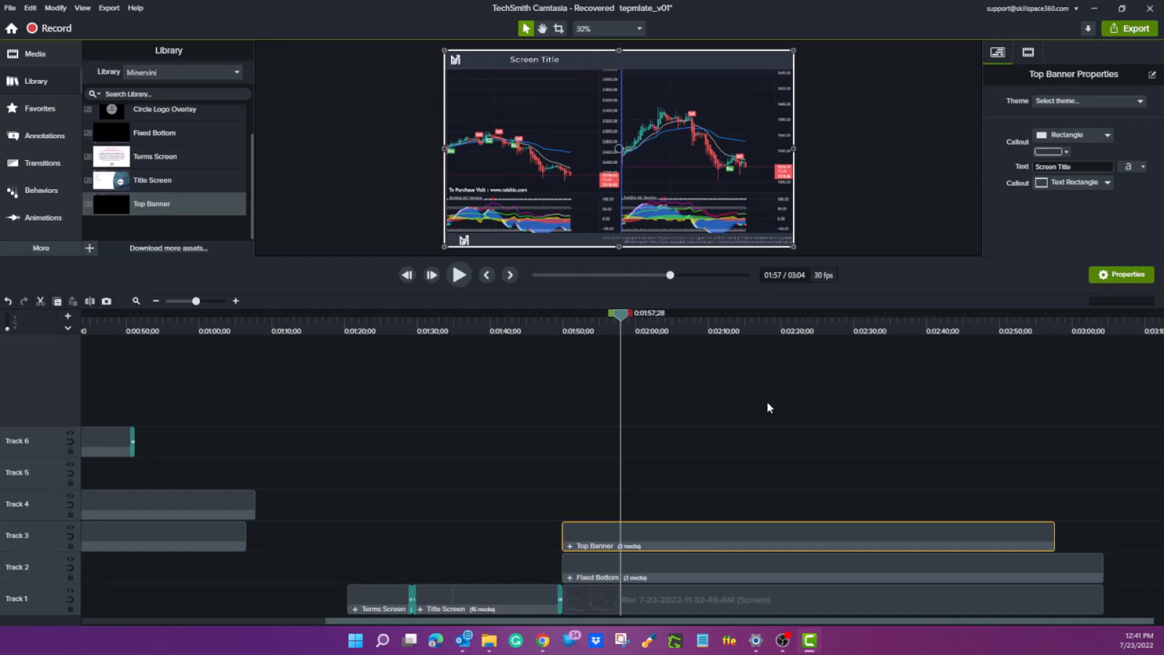
- Scale the screen recording down to about 83.3% so it fits between the top banner and the fixed bottom bar
{"action": "left_click", "coordinate": [653, 600]}
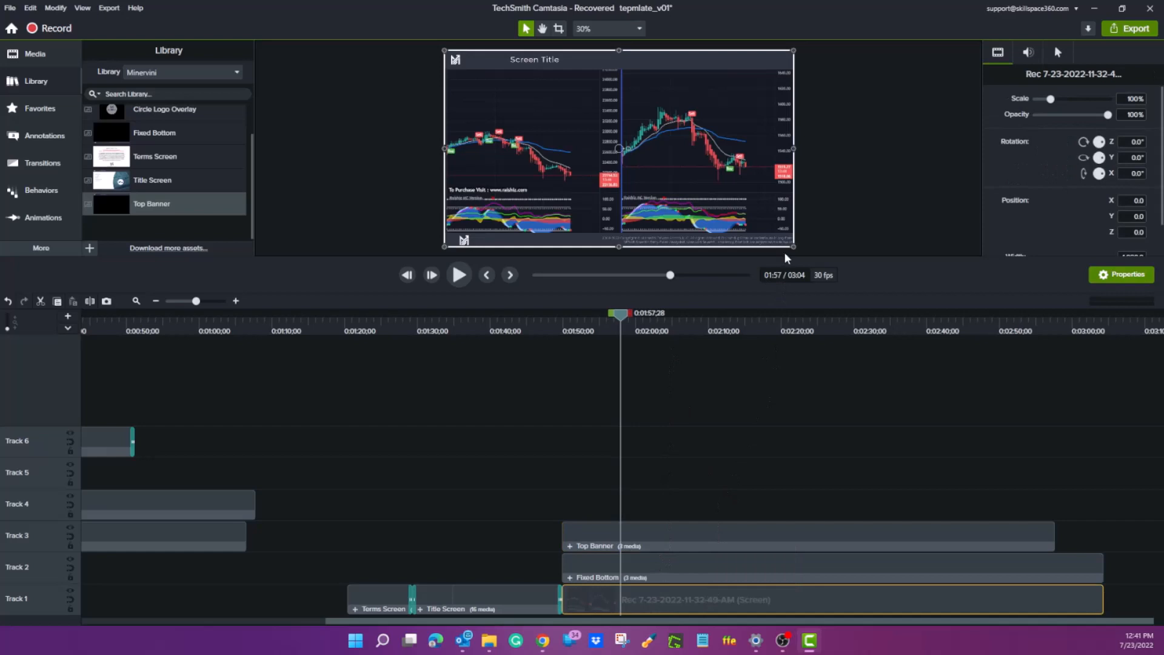
{"action": "left_click_drag", "start_coordinate": [795, 248], "coordinate": [769, 233]}
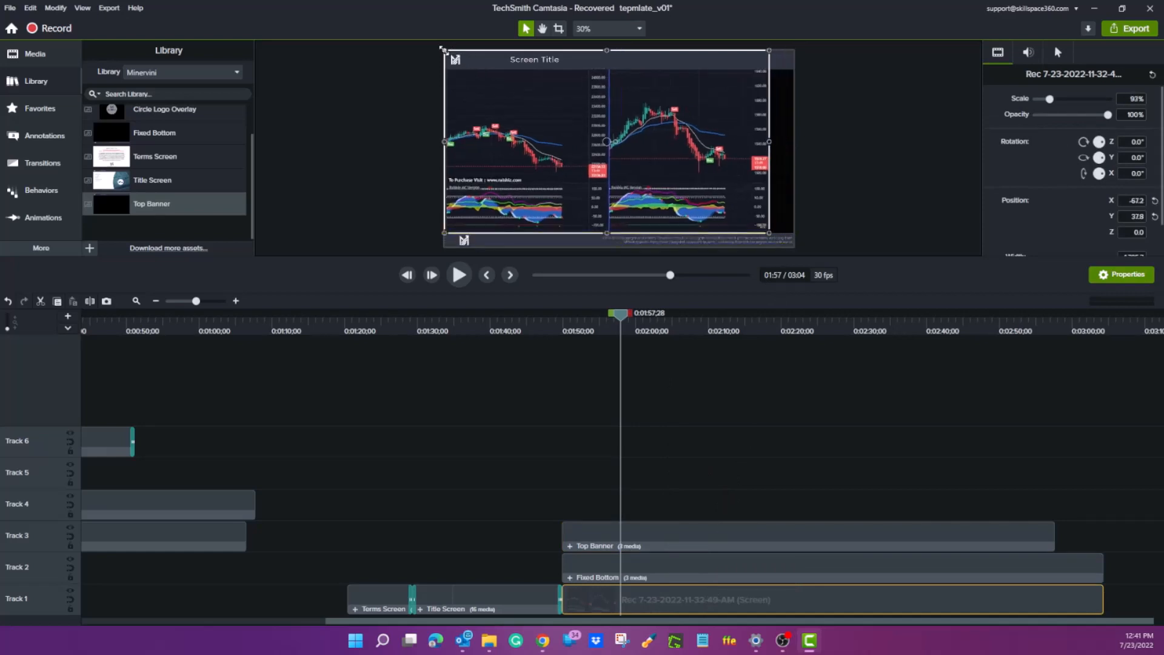
{"action": "left_click_drag", "start_coordinate": [444, 50], "coordinate": [478, 74]}
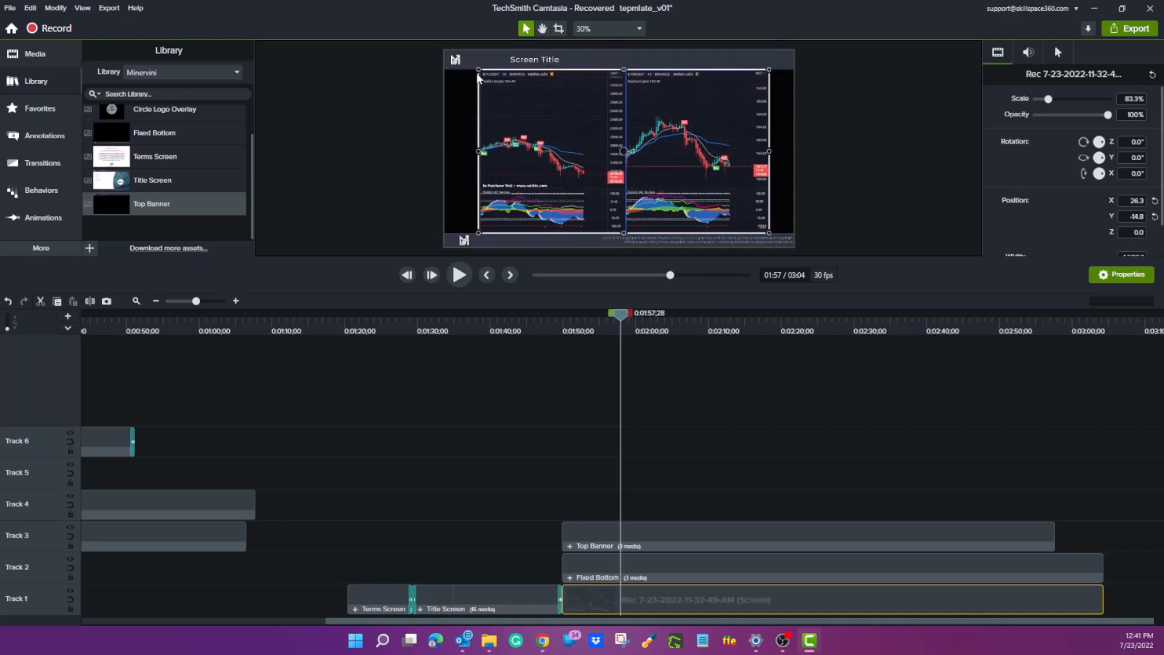
{"action": "left_click", "coordinate": [841, 130]}
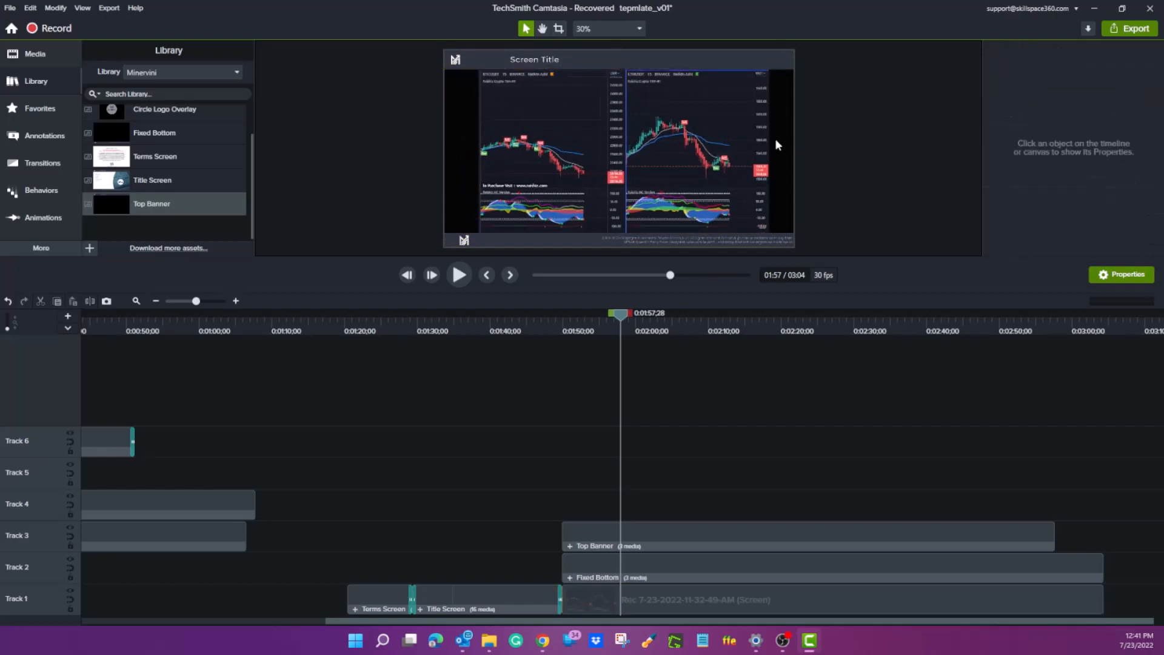
- Set the project's canvas background color to white and apply the setting
{"action": "right_click", "coordinate": [447, 147]}
{"action": "left_click", "coordinate": [468, 236]}
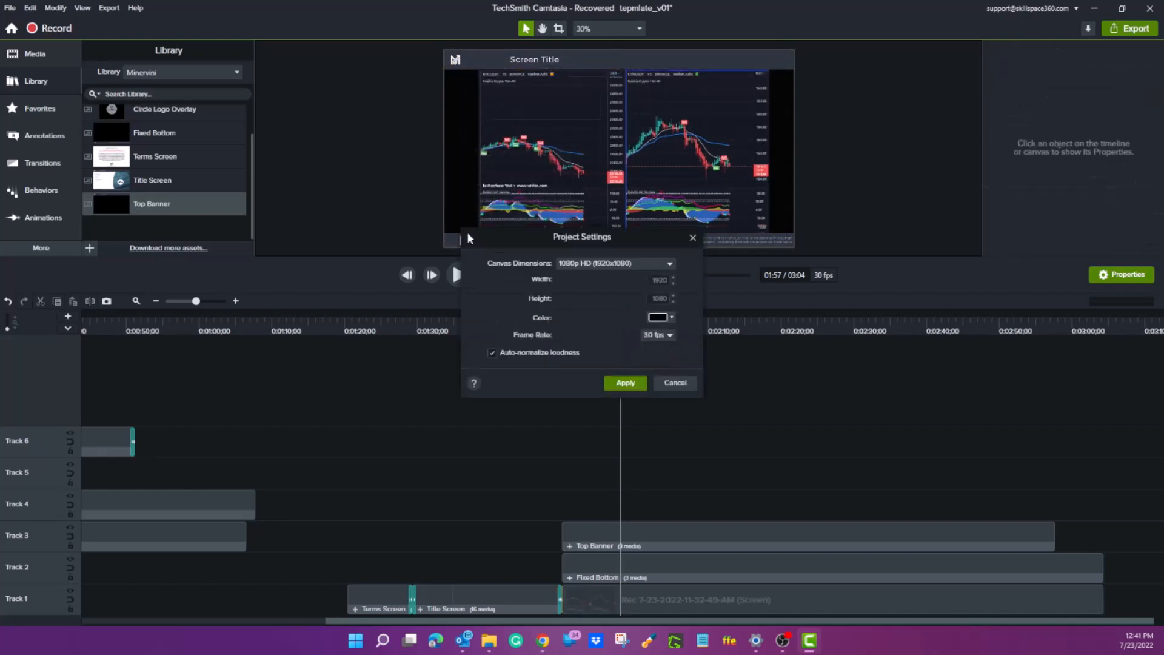
{"action": "left_click", "coordinate": [669, 321]}
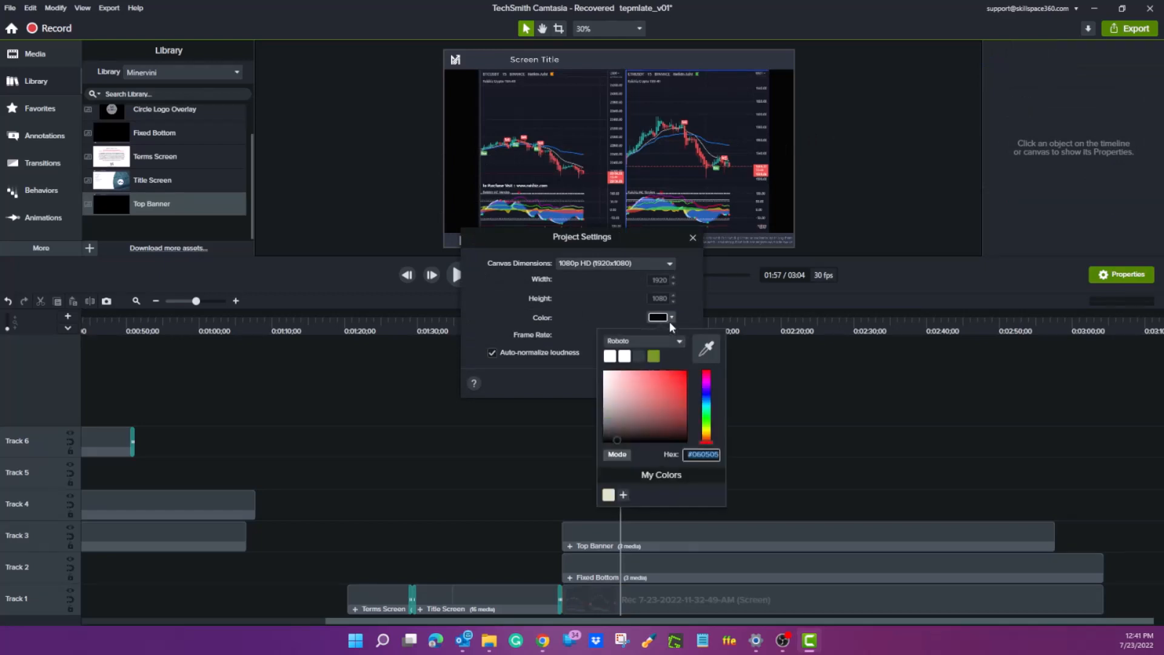
{"action": "left_click", "coordinate": [634, 355]}
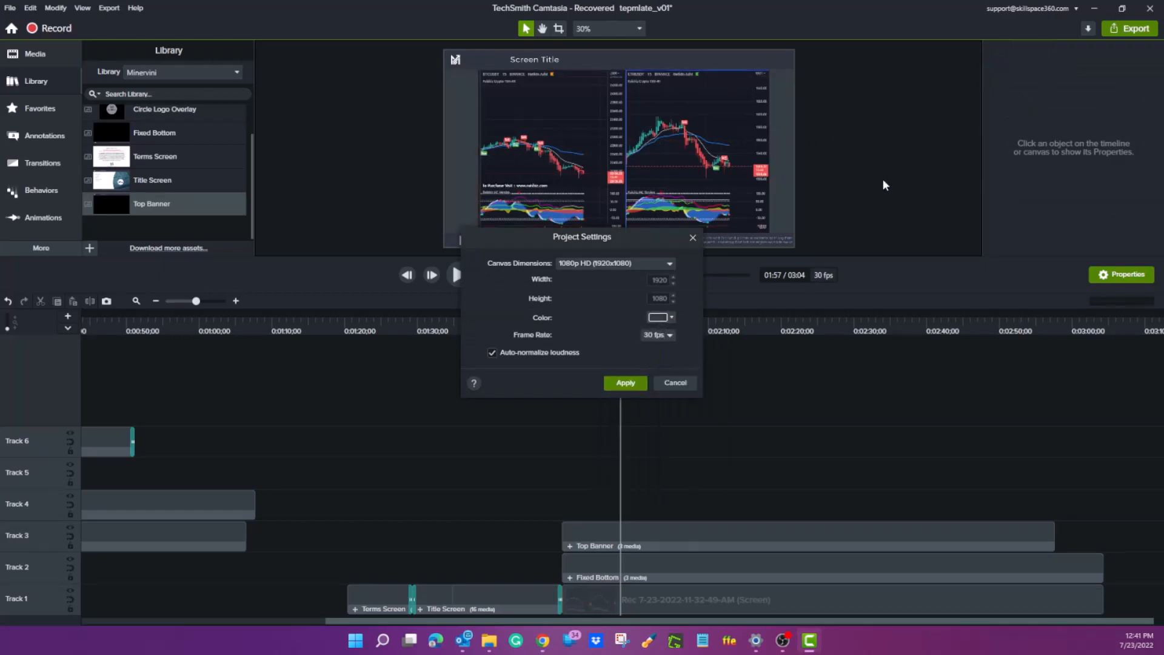
{"action": "left_click", "coordinate": [657, 317]}
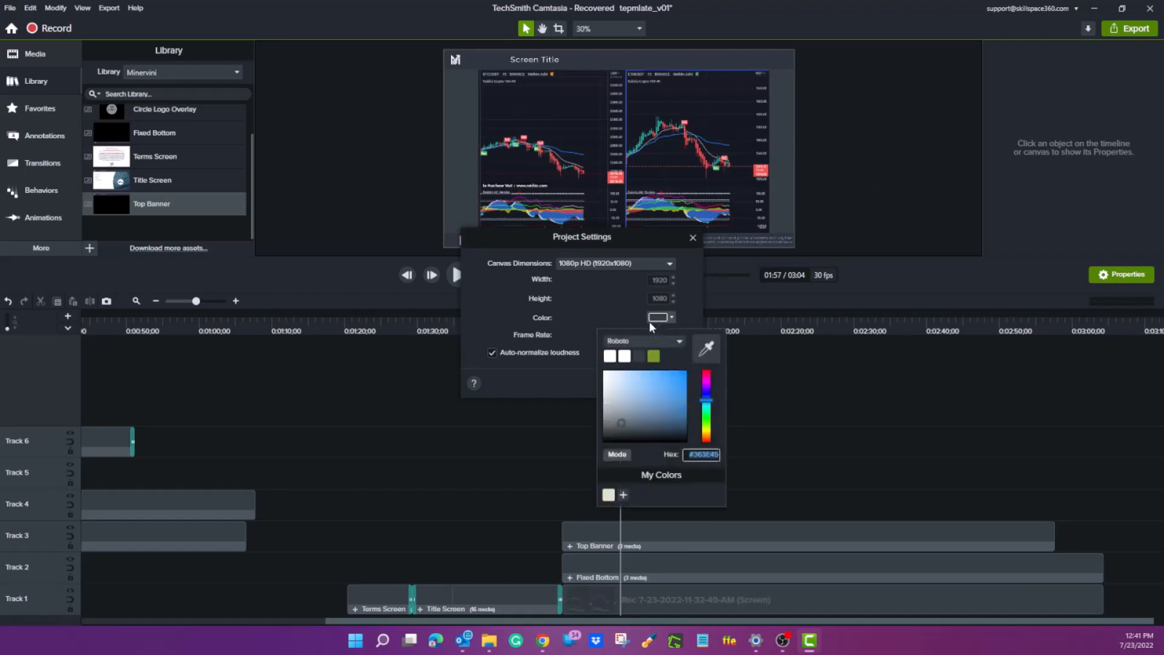
{"action": "left_click", "coordinate": [634, 355]}
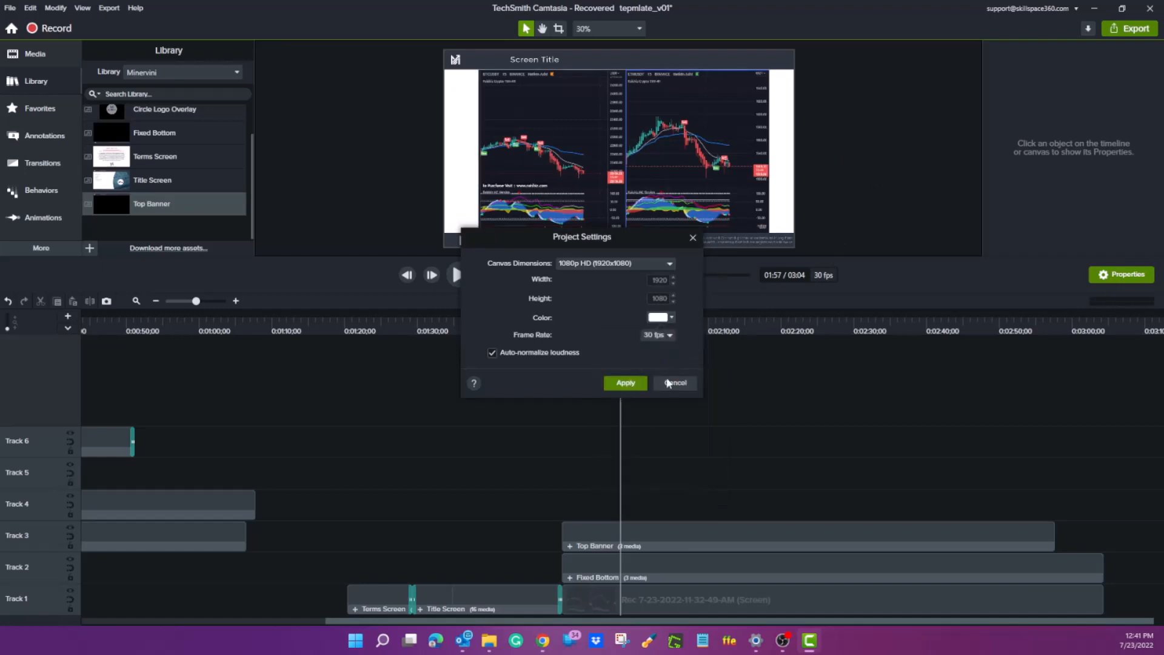
{"action": "left_click", "coordinate": [625, 383]}
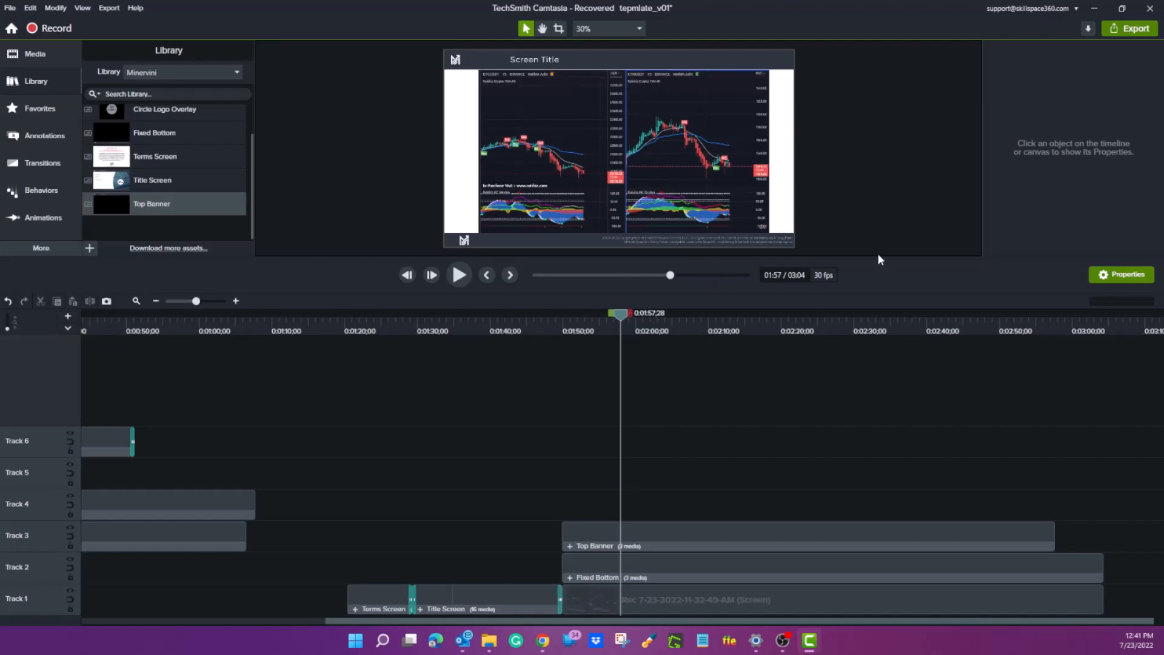
- Delete the Fixed Bottom group above the recording and move the Top Banner group down to Track 2
{"action": "left_click_drag", "start_coordinate": [877, 261], "coordinate": [873, 473]}
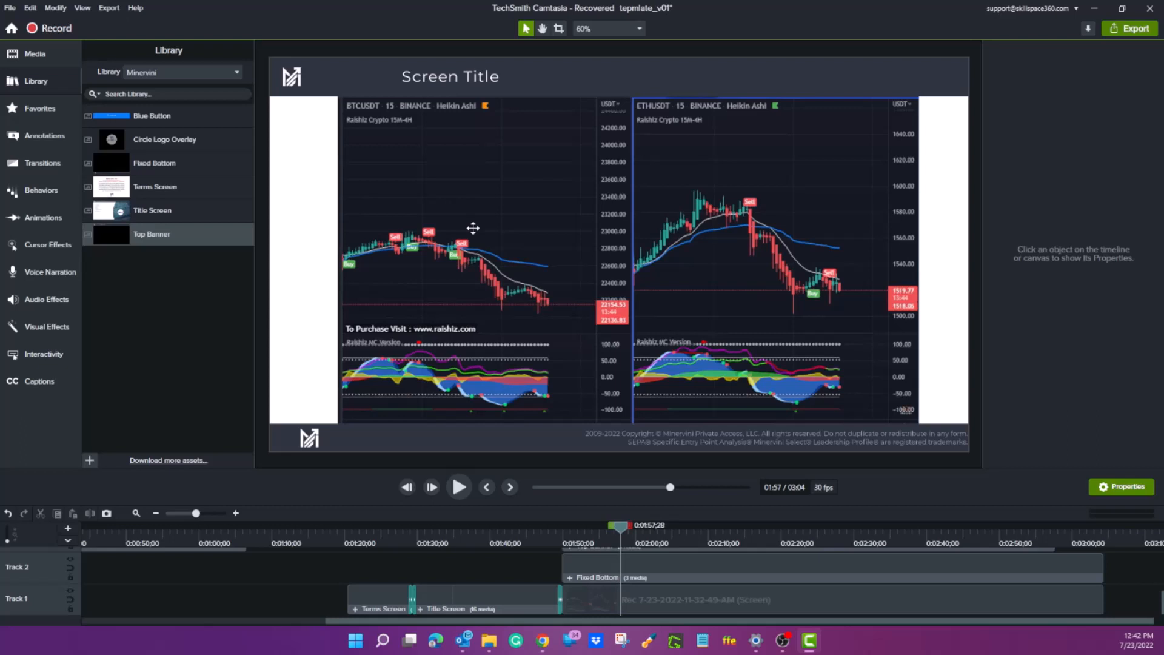
{"action": "left_click", "coordinate": [652, 570]}
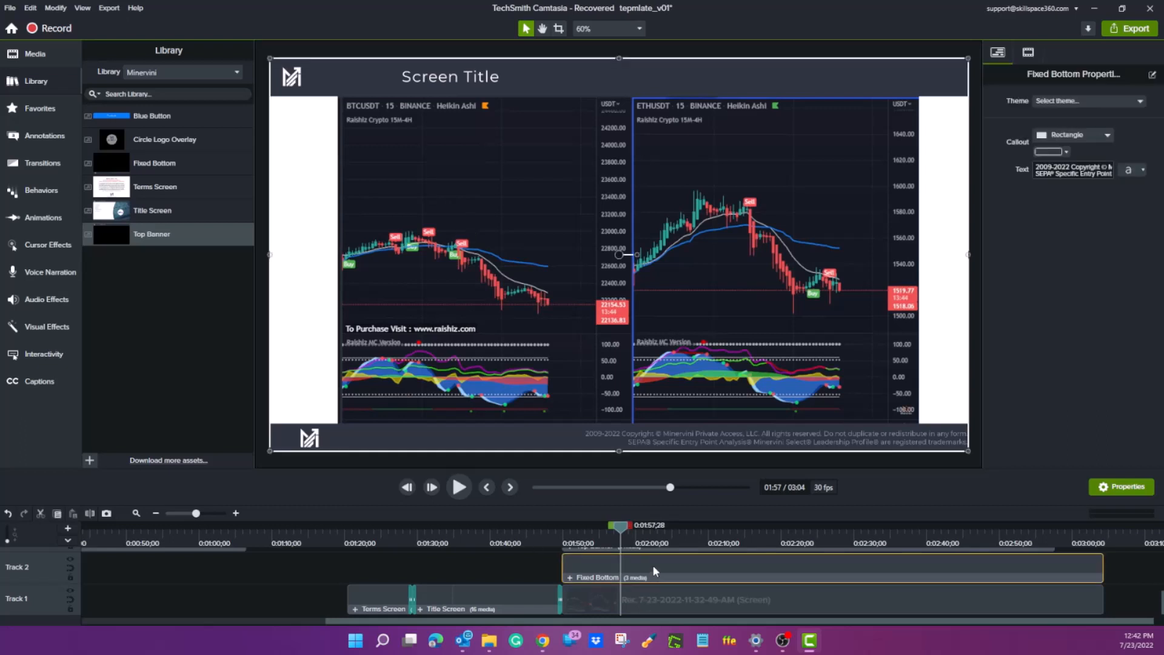
{"action": "key", "text": "Delete"}
{"action": "scroll", "coordinate": [646, 568], "scroll_direction": "up", "scroll_amount": 1}
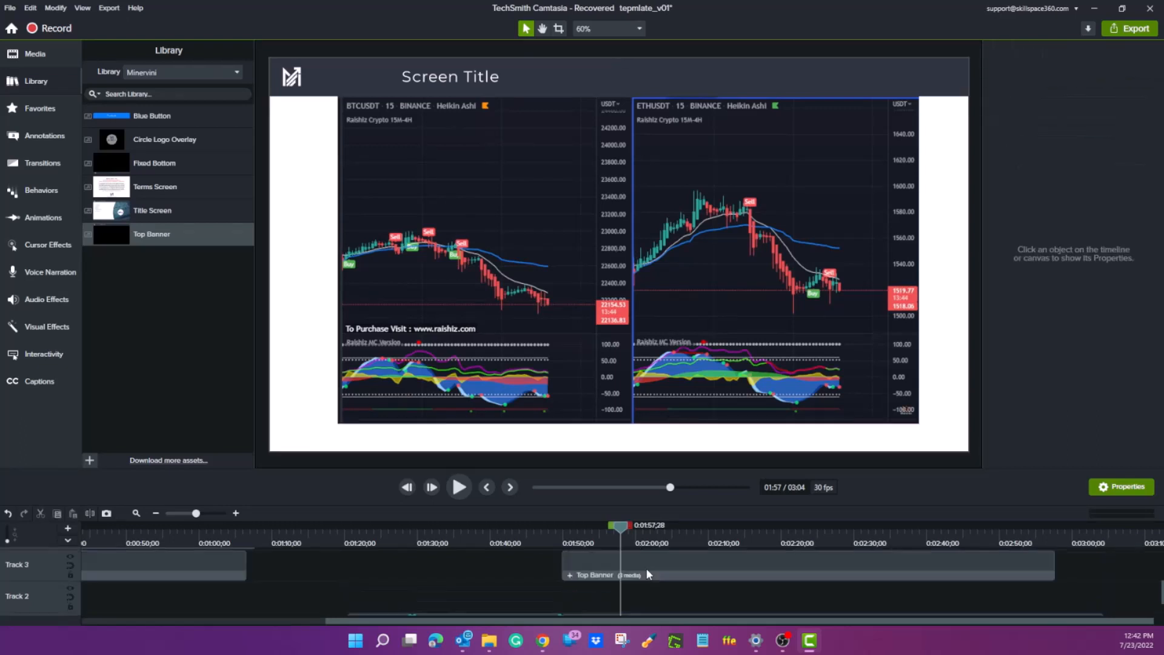
{"action": "left_click_drag", "start_coordinate": [646, 575], "coordinate": [645, 602]}
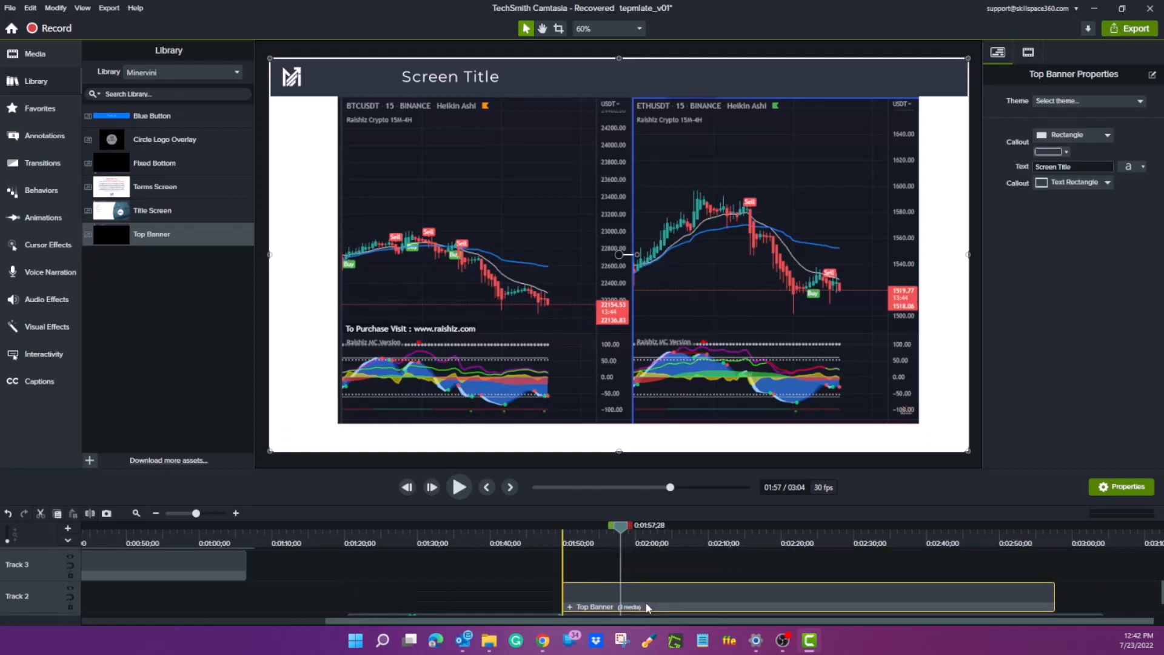
- Scale the screen recording to about 90.3% to reach the canvas's lower edge, and center it horizontally at X 0
{"action": "left_click", "coordinate": [732, 366]}
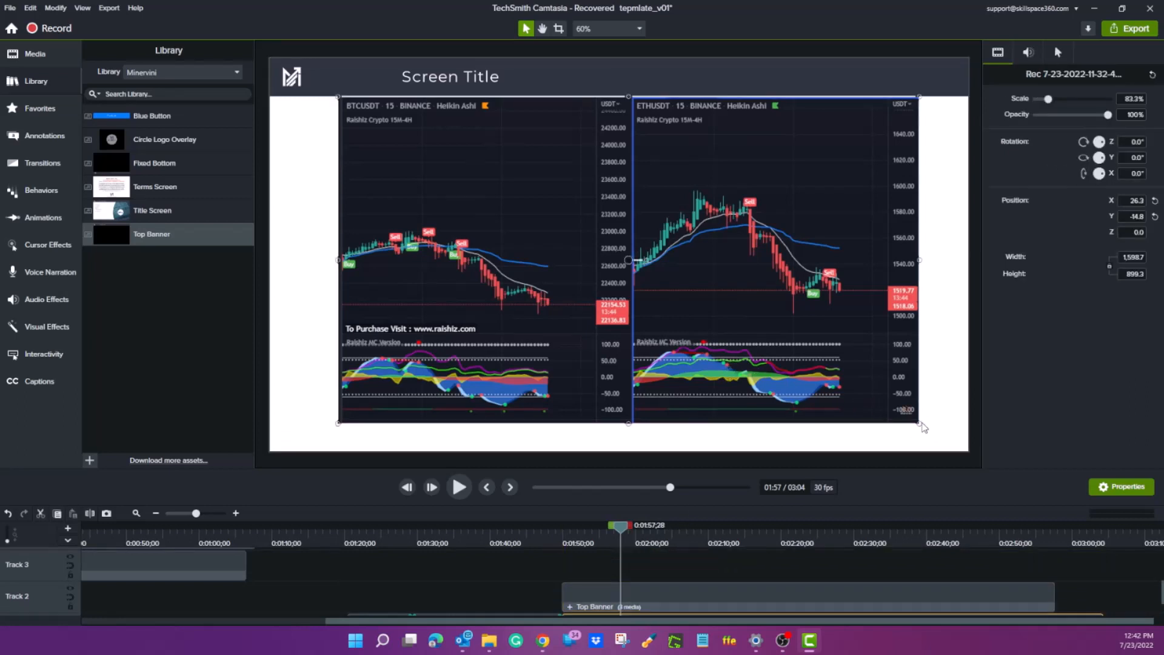
{"action": "left_click_drag", "start_coordinate": [918, 424], "coordinate": [969, 450]}
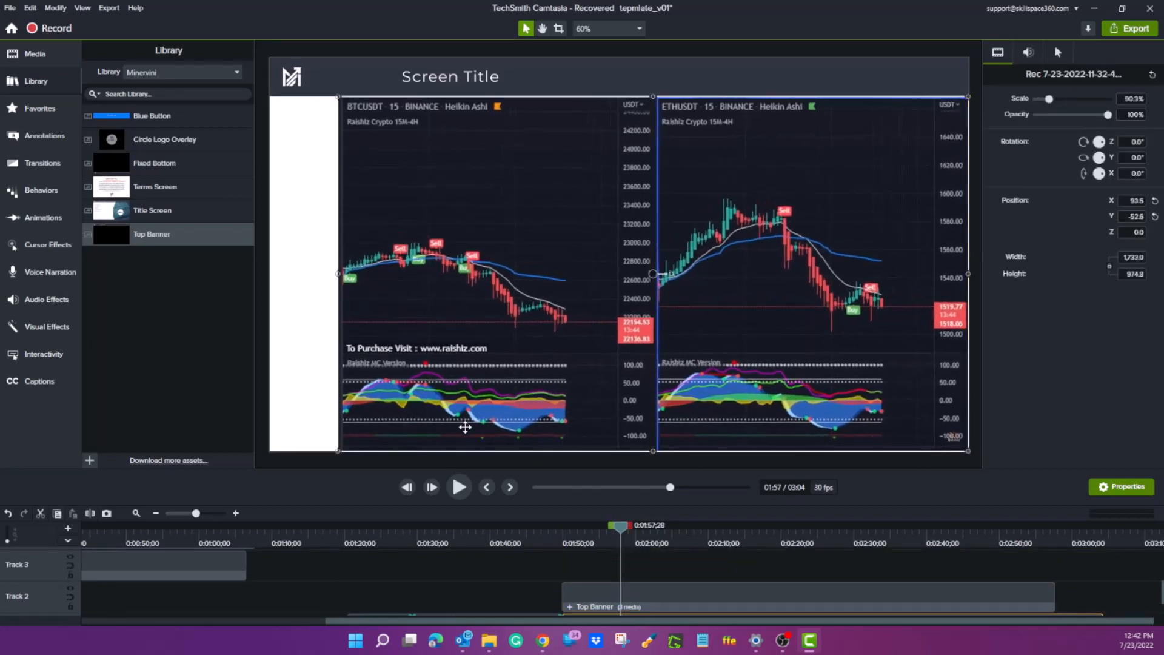
{"action": "left_click_drag", "start_coordinate": [501, 406], "coordinate": [481, 408]}
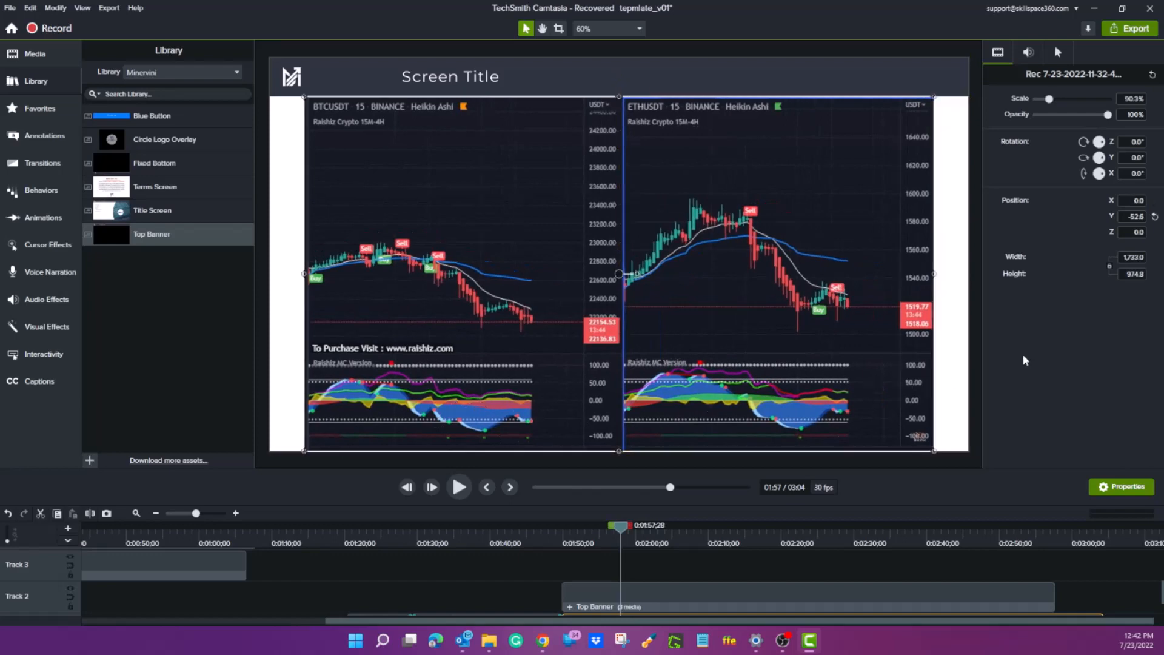
{"action": "left_click", "coordinate": [966, 360]}
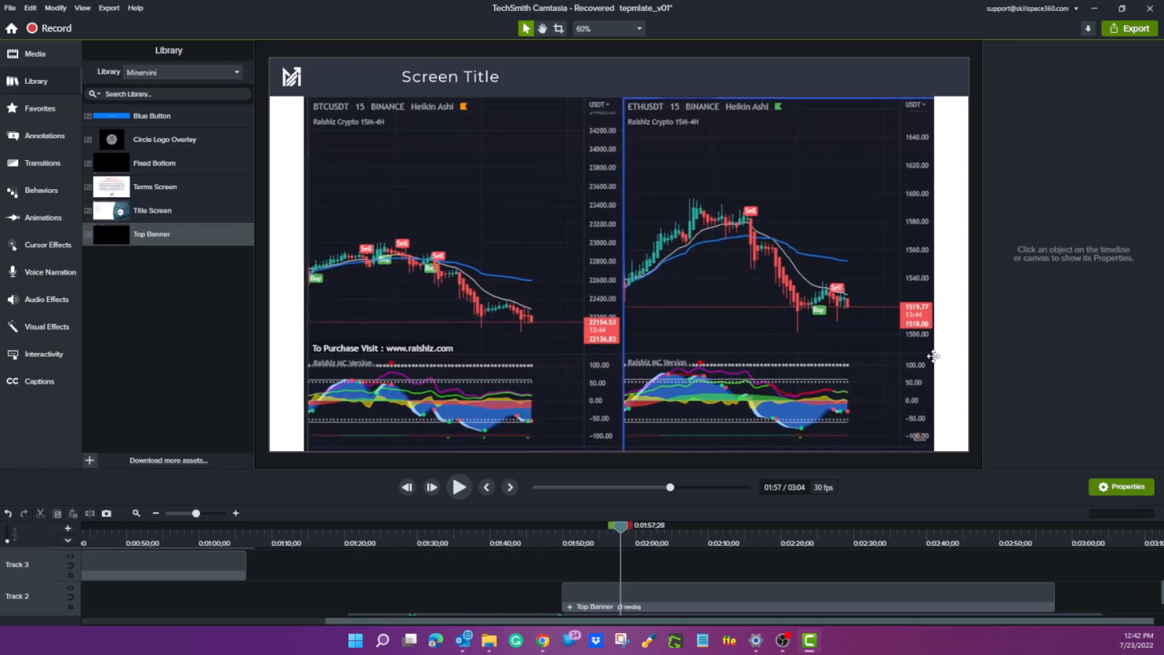
{"action": "left_click", "coordinate": [882, 331]}
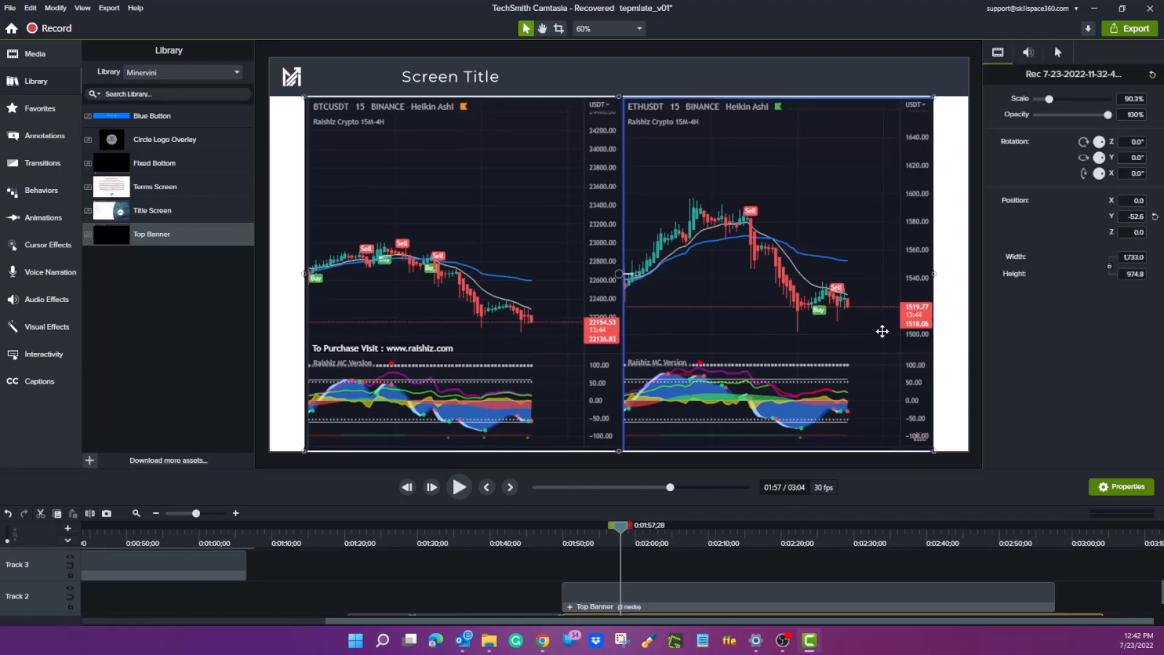
{"action": "right_click", "coordinate": [882, 331]}
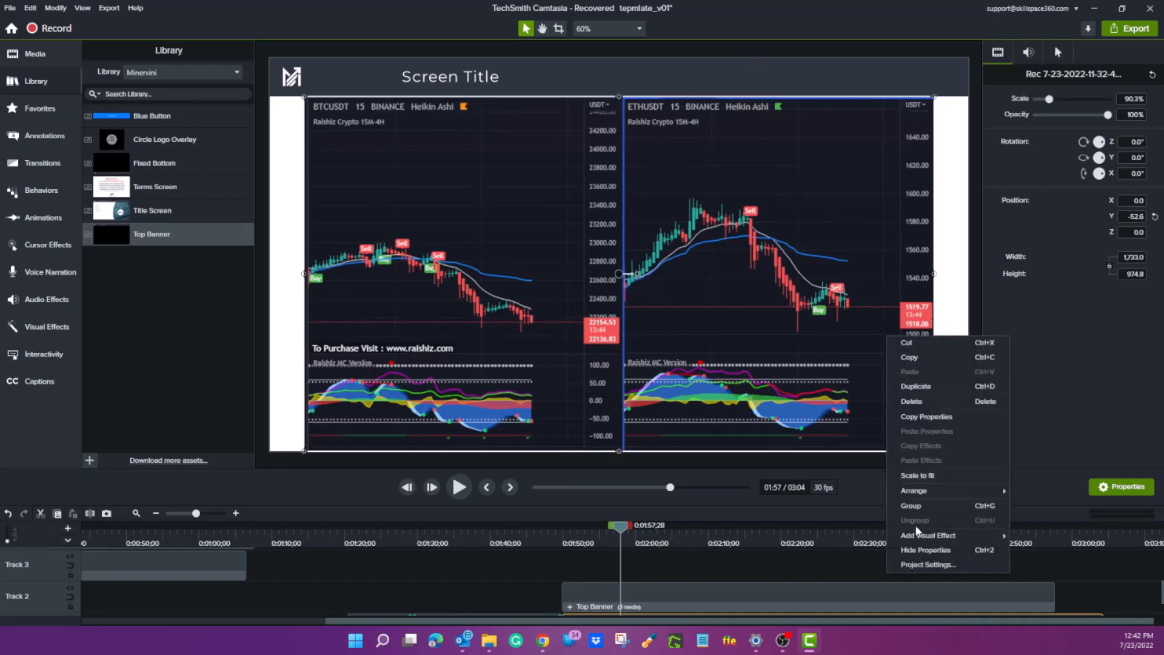
{"action": "left_click", "coordinate": [925, 563]}
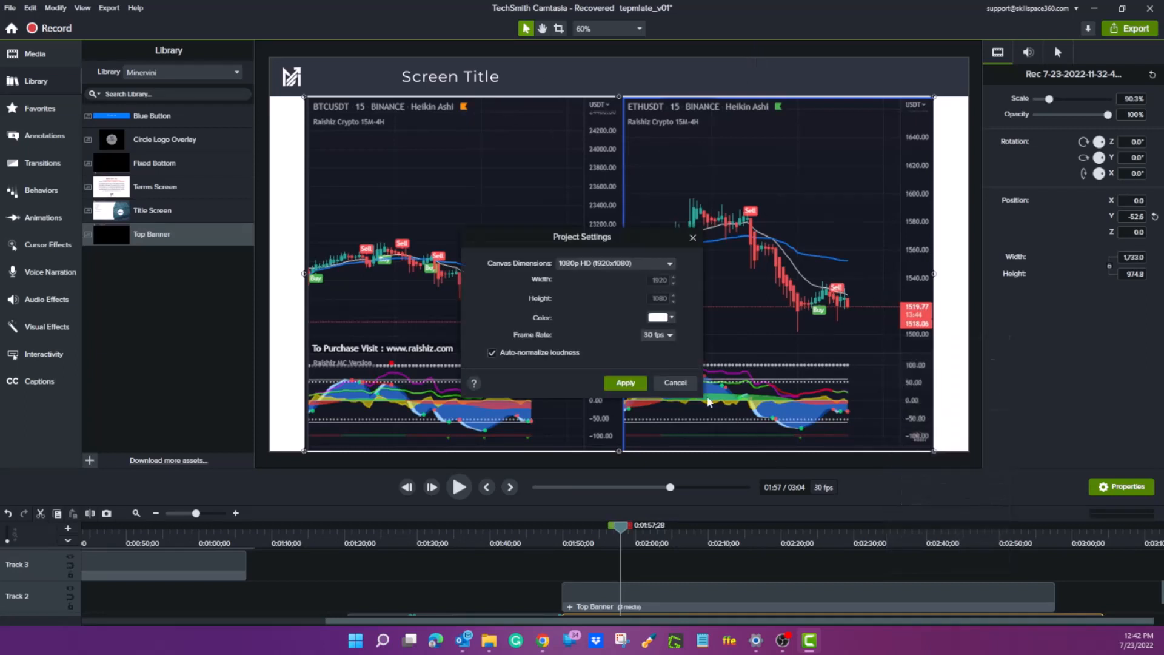
{"action": "left_click", "coordinate": [680, 381]}
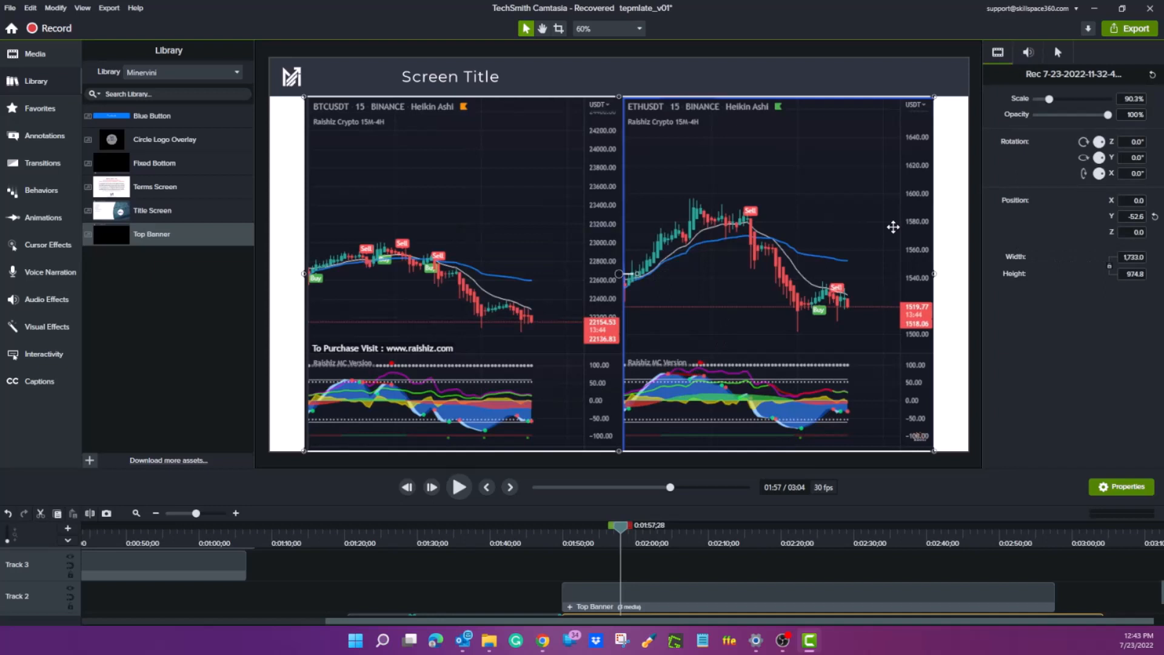
{"action": "right_click", "coordinate": [944, 224]}
{"action": "left_click", "coordinate": [870, 222]}
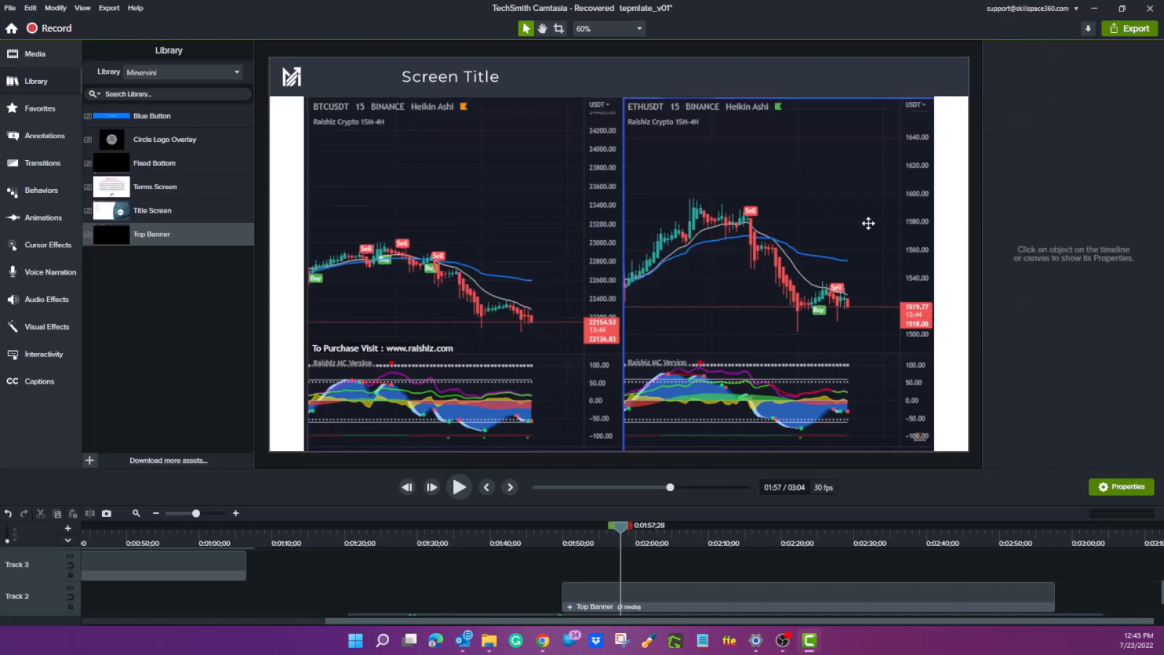
- Set the project canvas to custom dimensions with a width of 1733, matching the recording's width
{"action": "right_click", "coordinate": [960, 236]}
{"action": "left_click", "coordinate": [997, 291]}
{"action": "left_click", "coordinate": [669, 264]}
{"action": "left_click", "coordinate": [606, 461]}
{"action": "double_click", "coordinate": [659, 280]}
{"action": "type", "text": "1733"}
{"action": "left_click", "coordinate": [625, 382]}
- Reposition the screen recording horizontally so it fills the narrower canvas from edge to edge
{"action": "left_click", "coordinate": [643, 333]}
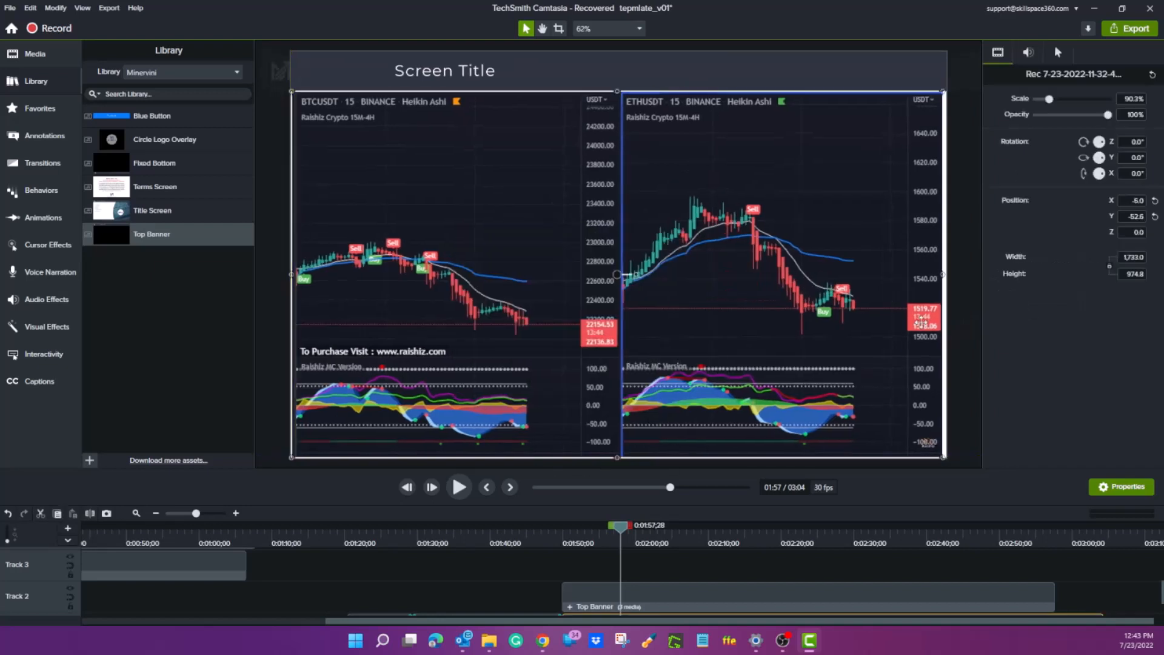
{"action": "left_click", "coordinate": [964, 330]}
{"action": "left_click", "coordinate": [649, 331]}
{"action": "left_click", "coordinate": [973, 336]}
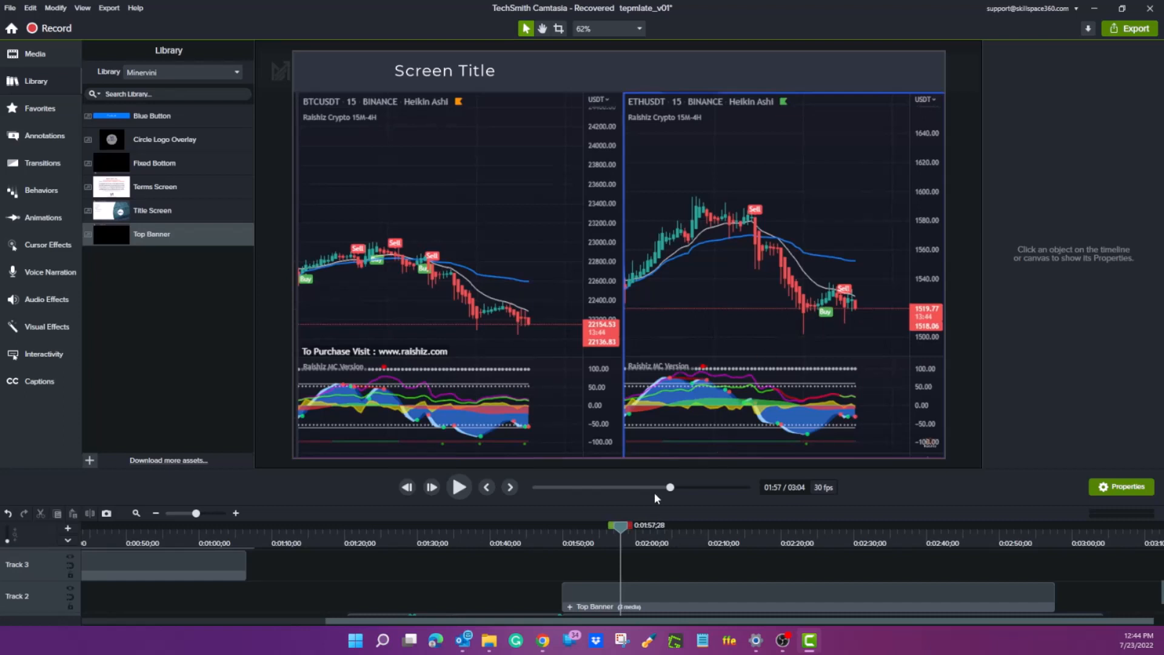
- Align the Top Banner's left edge with the narrower canvas so its logo fits inside, and return the playhead to about 2:00
{"action": "left_click", "coordinate": [458, 486]}
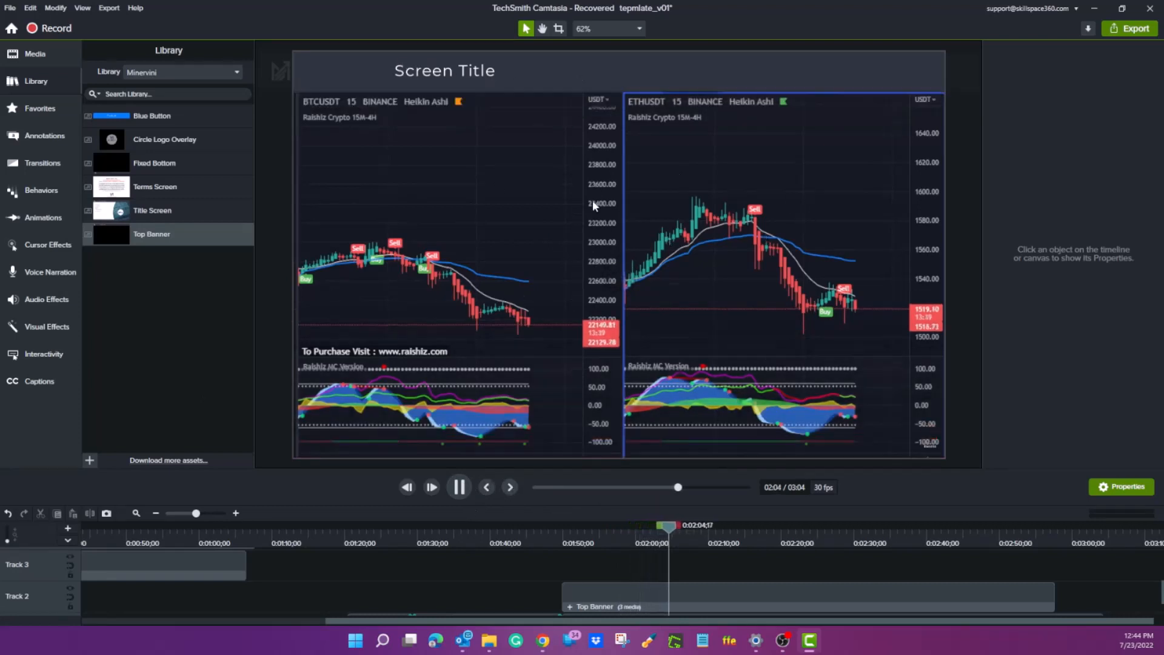
{"action": "left_click", "coordinate": [447, 193]}
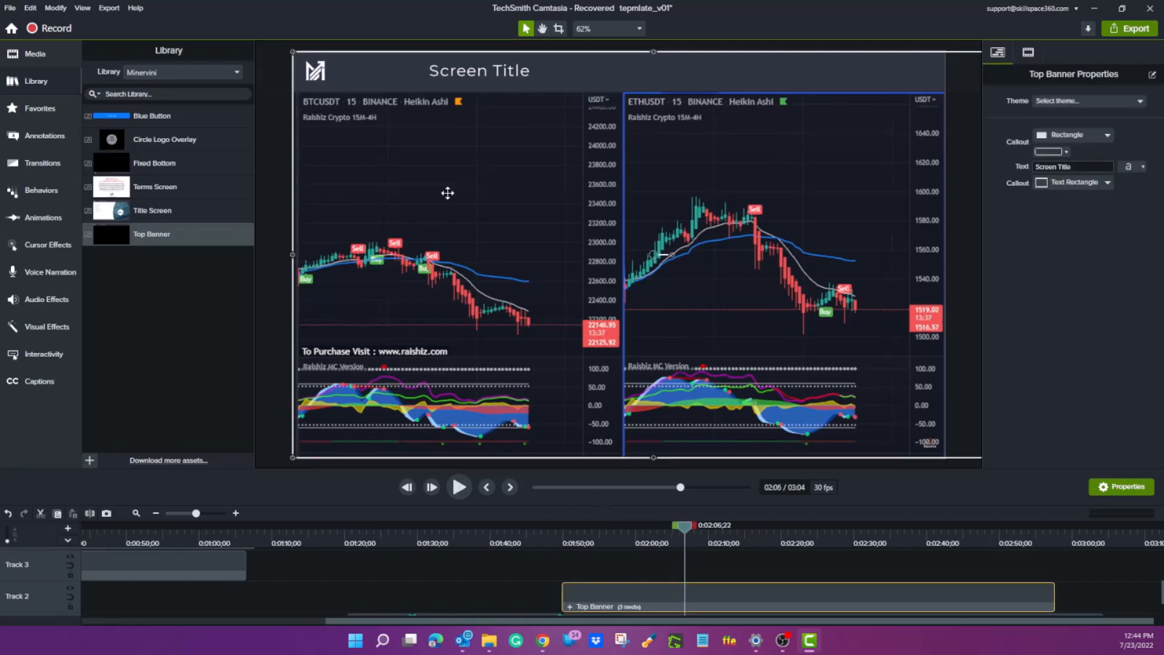
{"action": "left_click", "coordinate": [261, 159]}
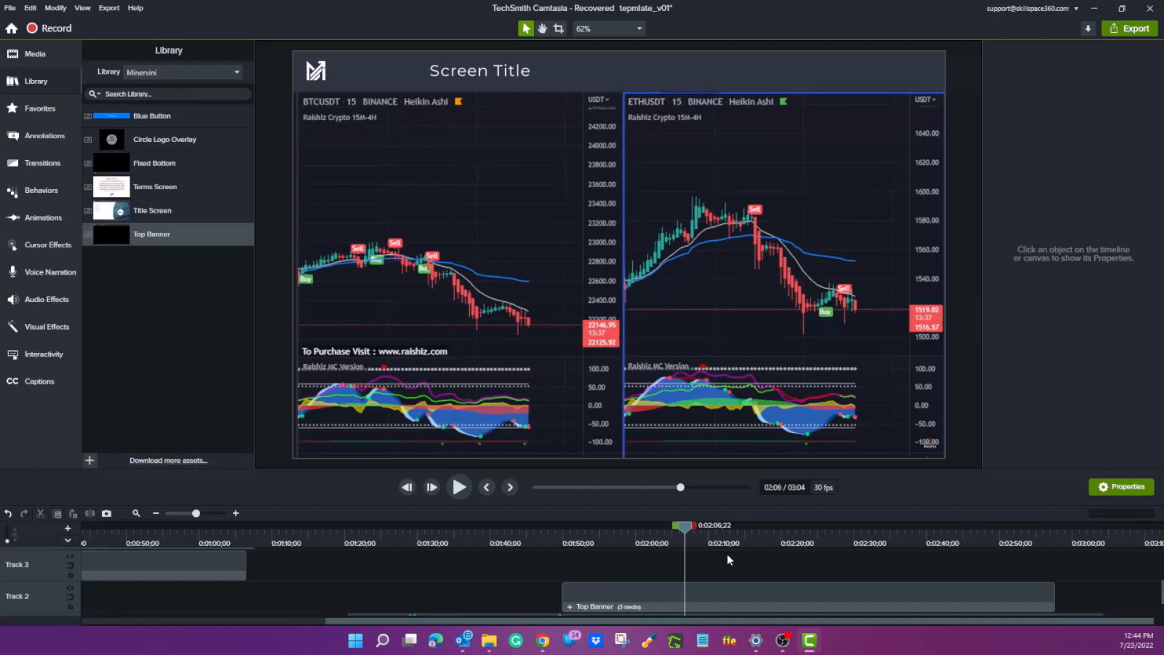
{"action": "left_click_drag", "start_coordinate": [687, 529], "coordinate": [644, 526]}
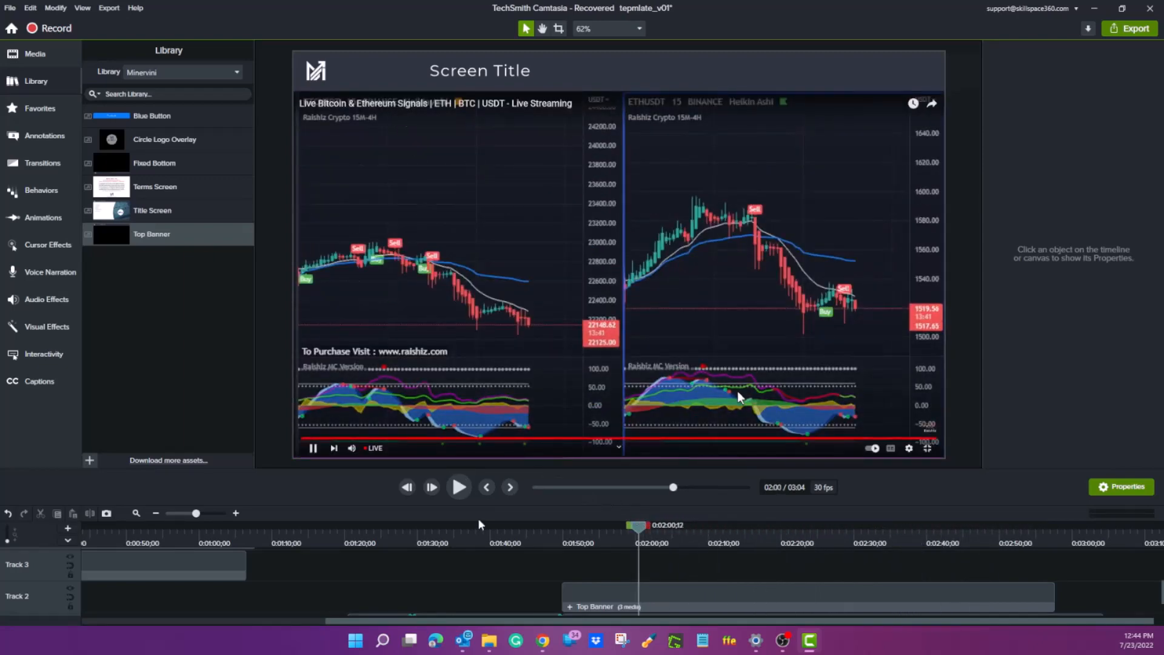